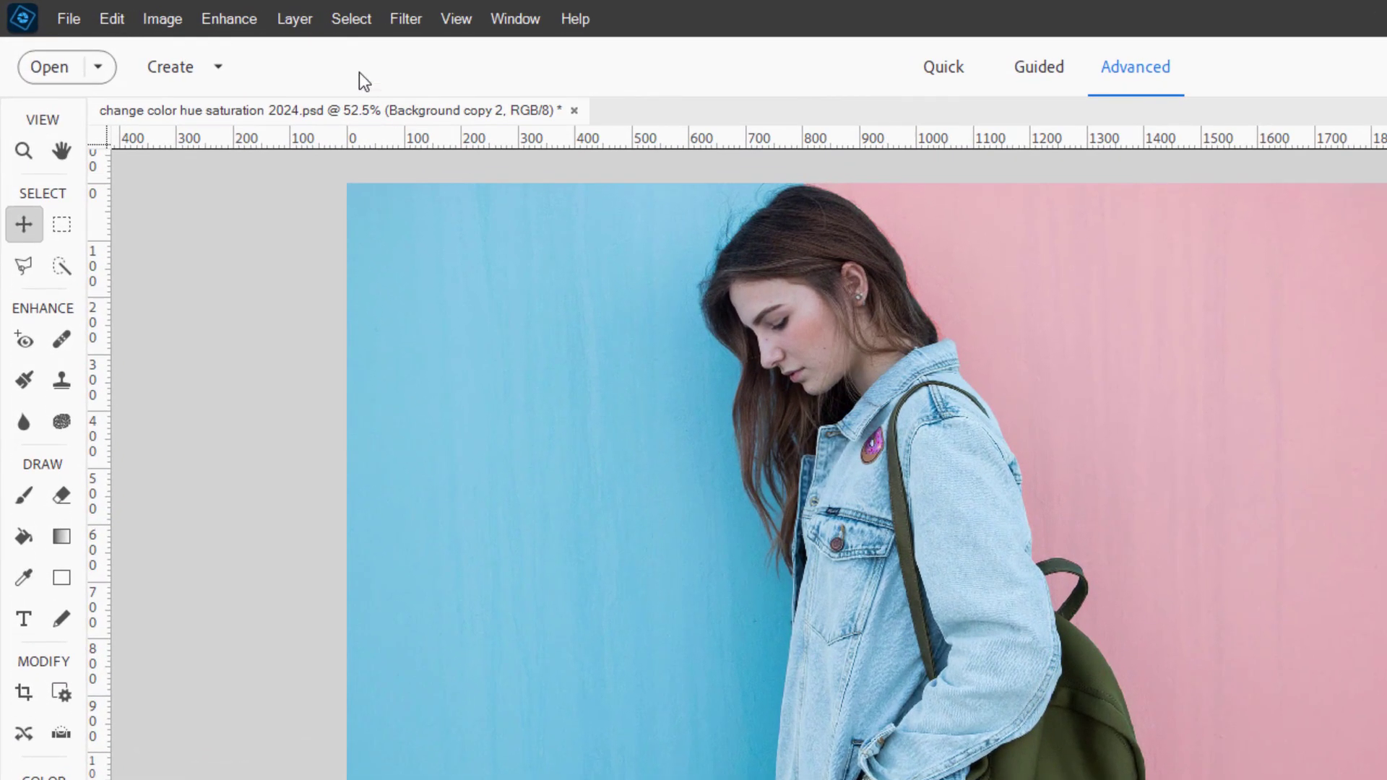
Browse the color adjustment options and close them without choosing one.
left_click(227, 19)
mouse_move(285, 260)
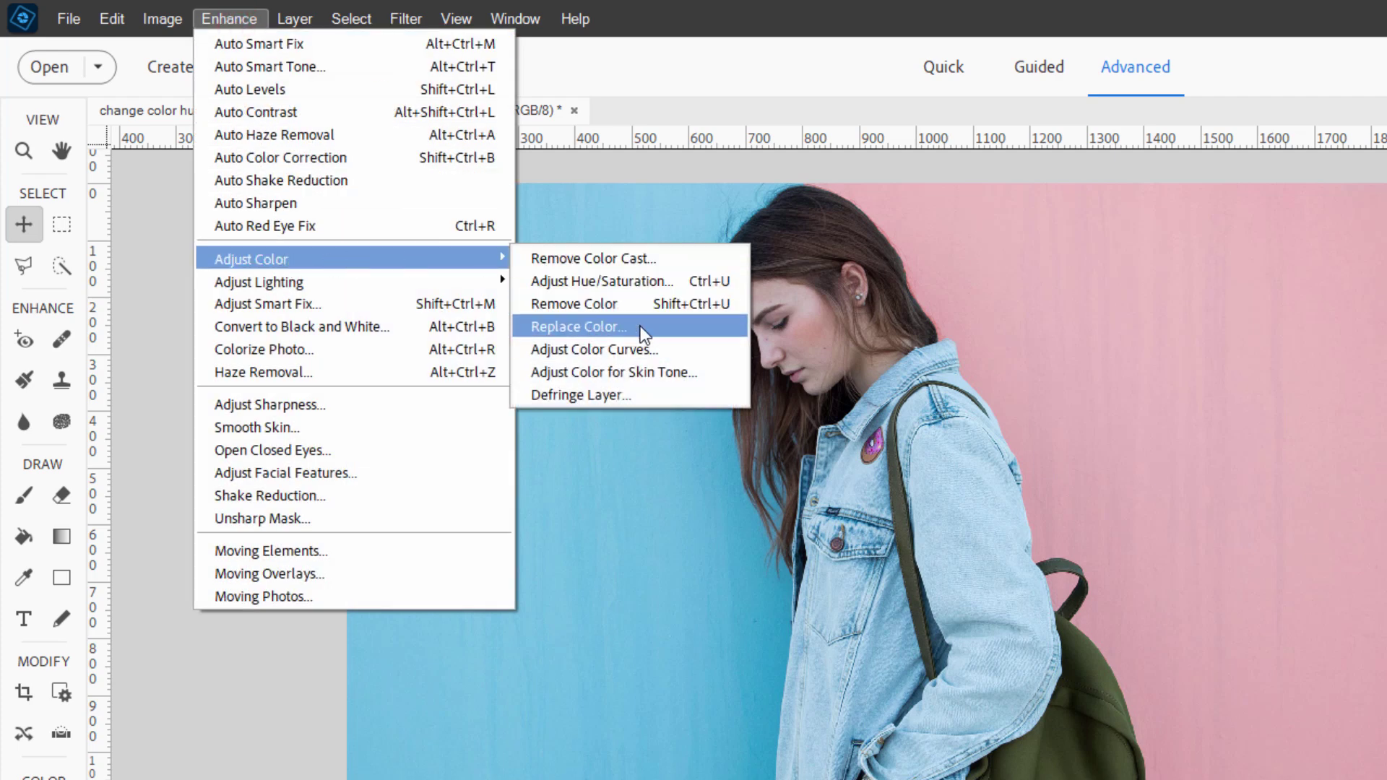
left_click(292, 734)
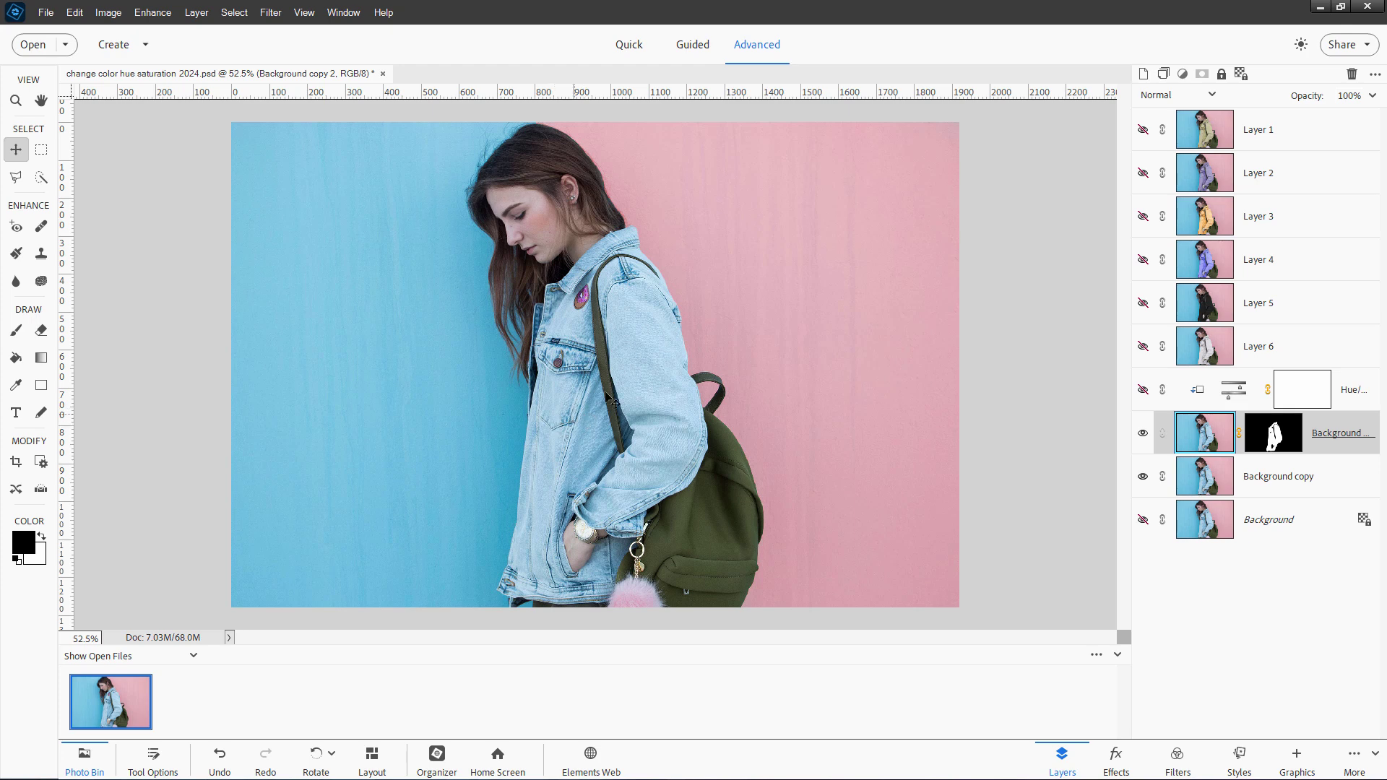
Delete all layers from Layer 1 through Background copy, leaving only Background.
left_click(1312, 128)
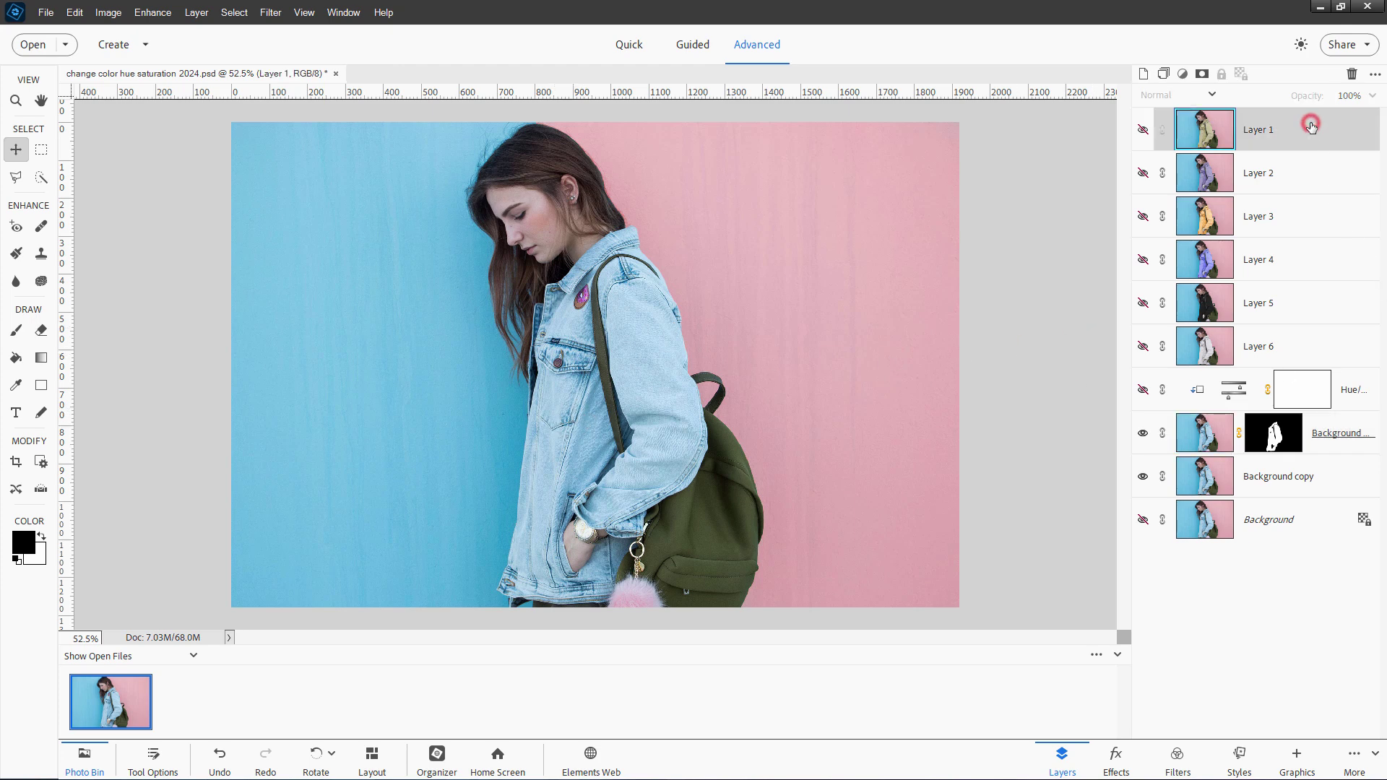
left_click(1302, 480, "shift")
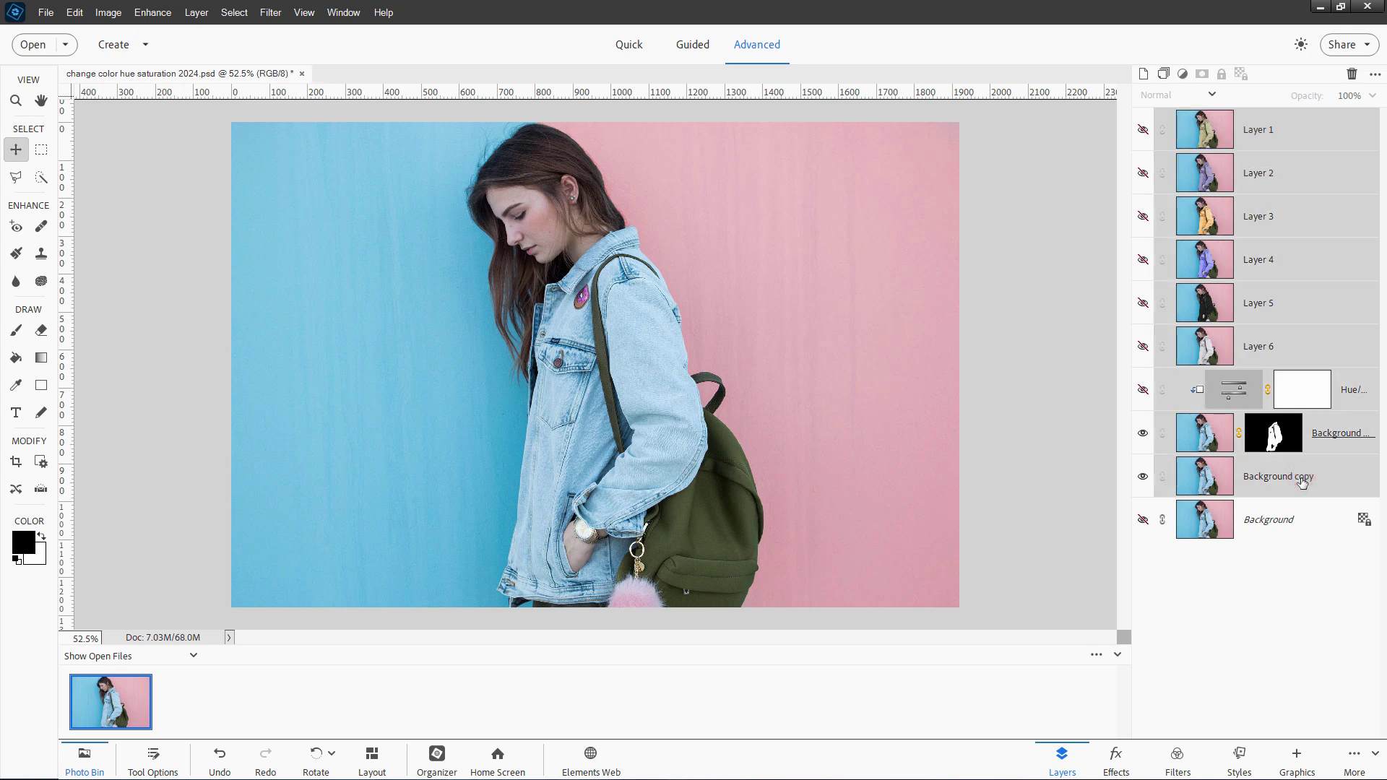
key("Delete")
left_click(664, 292)
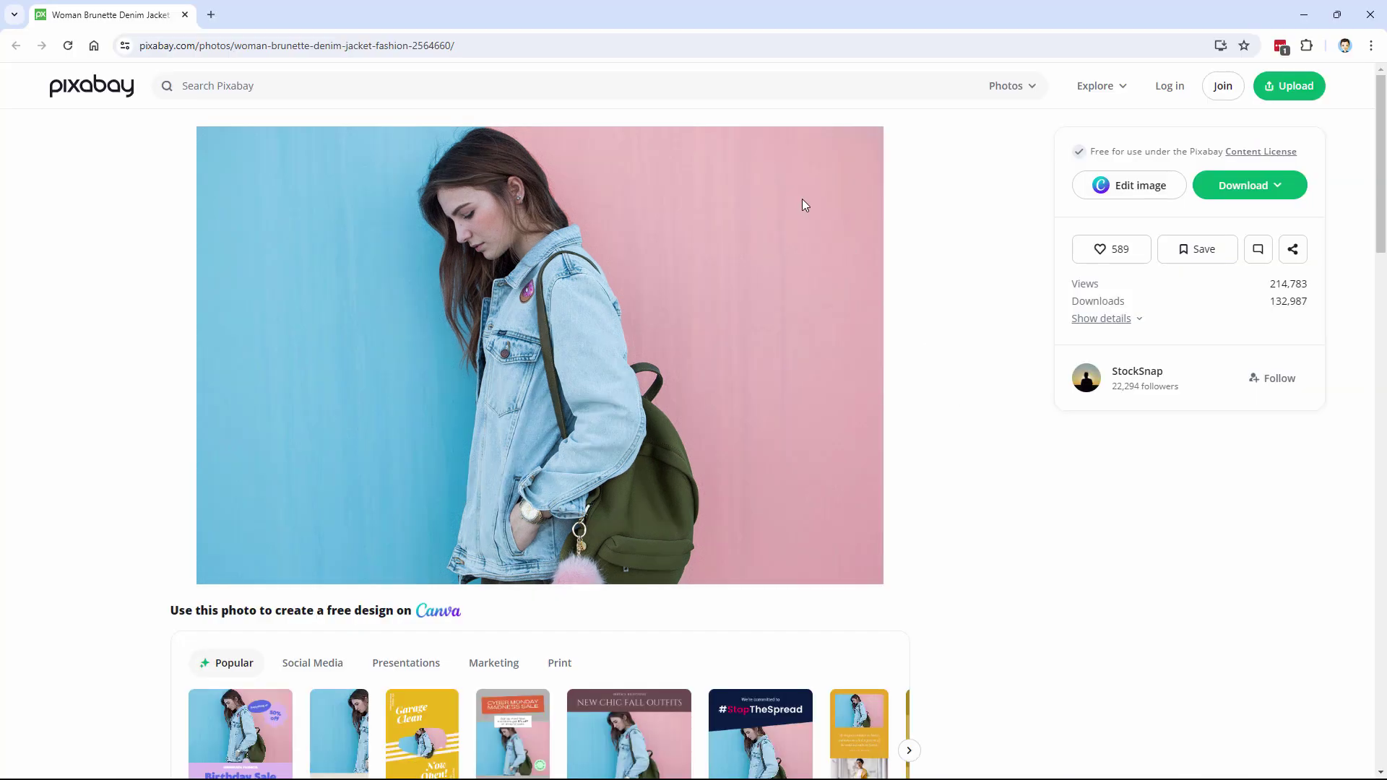
Pick the 1920×1280 size from the denim jacket photo's download options on Pixabay.
left_click(562, 46)
left_click(972, 287)
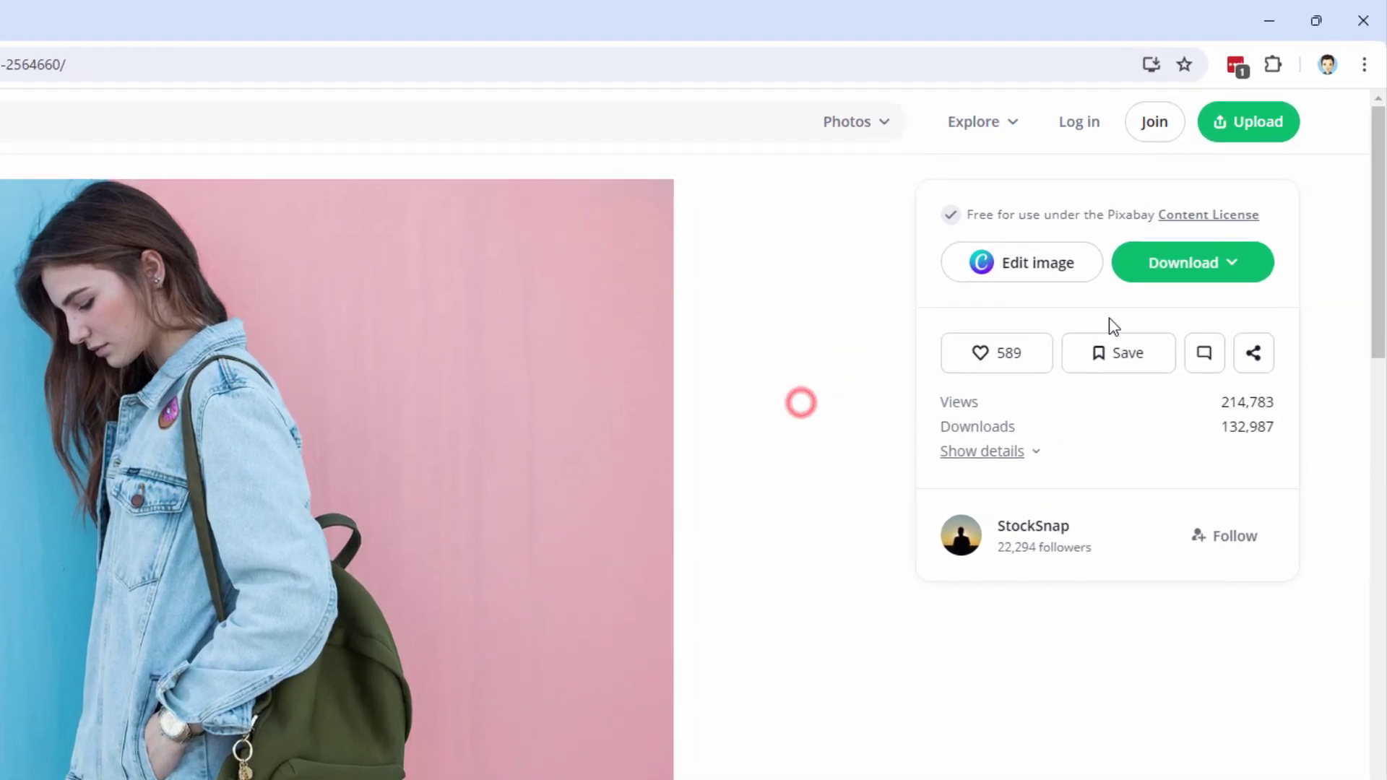
left_click(1165, 274)
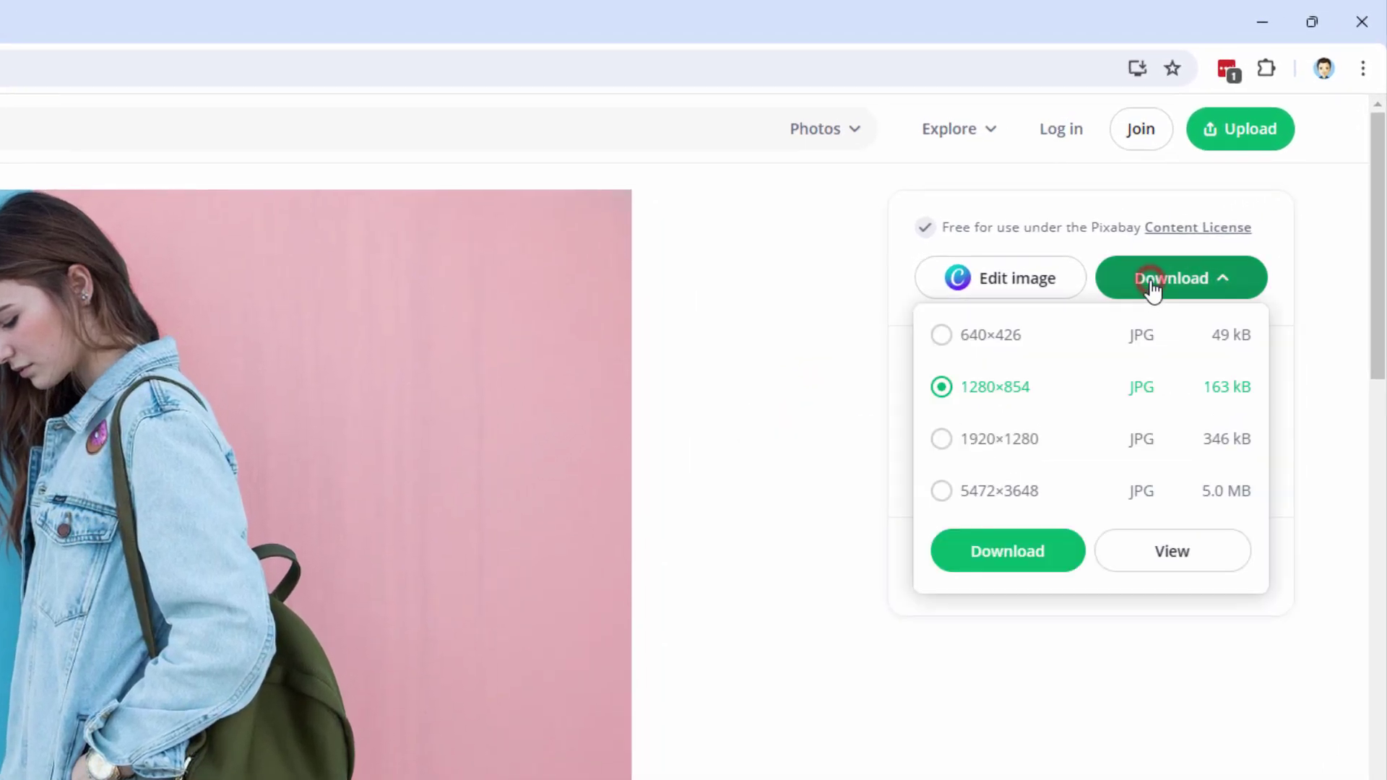
left_click(955, 446)
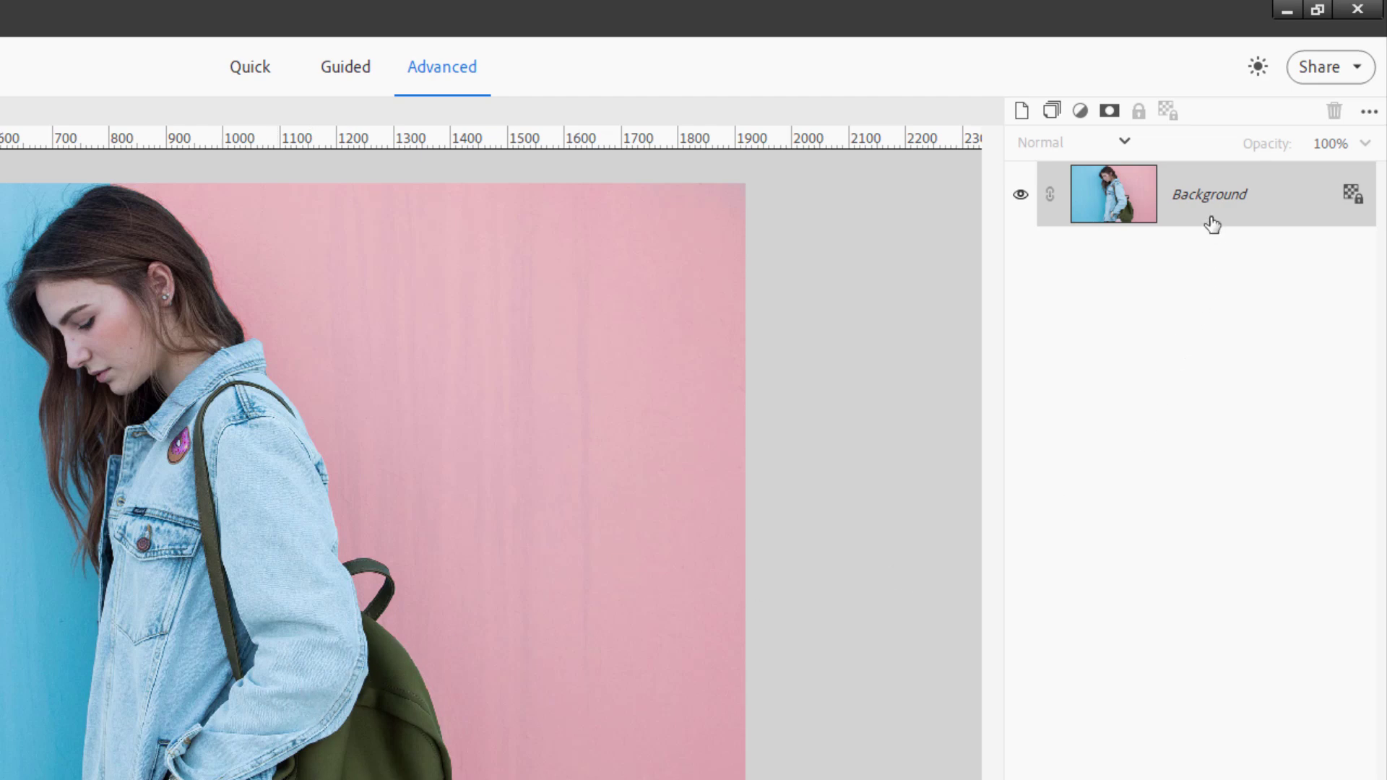
Duplicate Background as 'Background copy' and turn off the original Background's visibility.
right_click(1198, 196)
left_click(1229, 253)
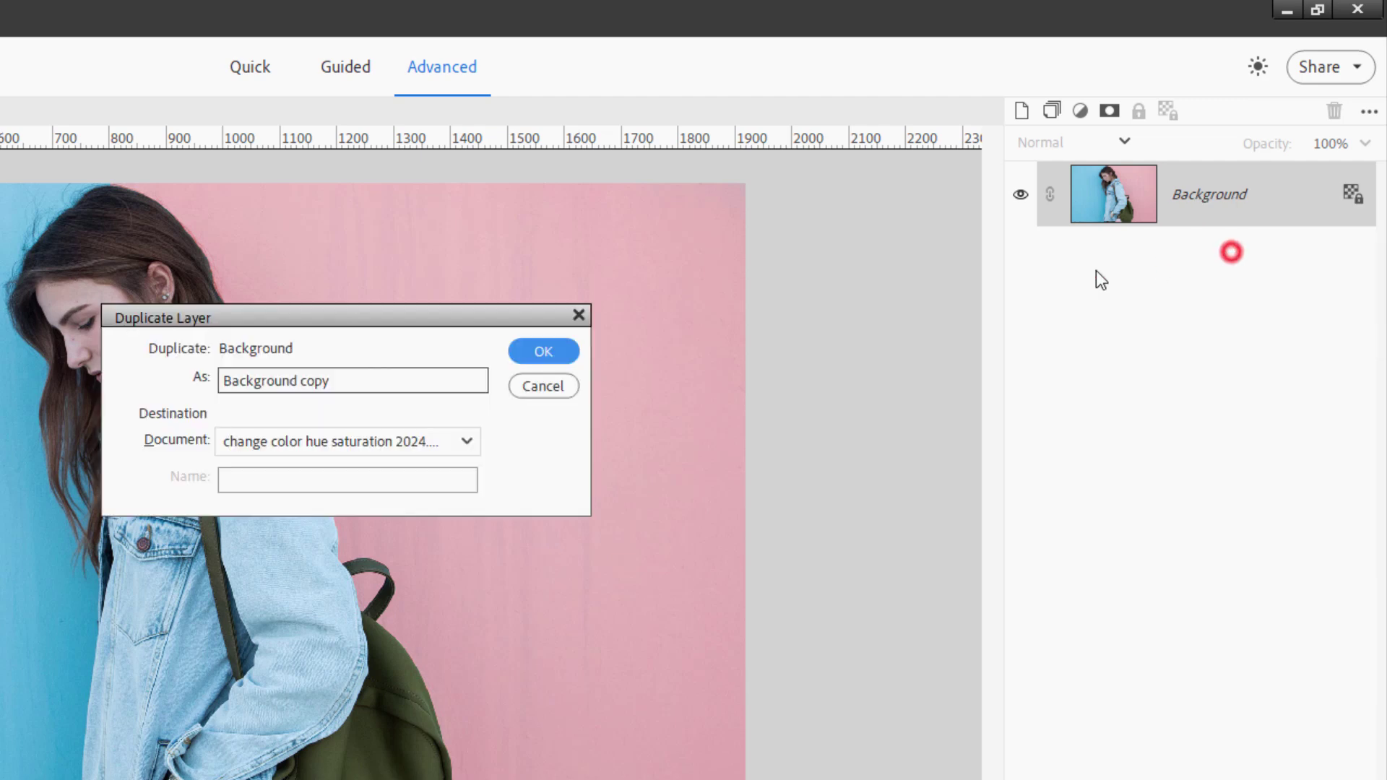
left_click(543, 351)
left_click(1018, 263)
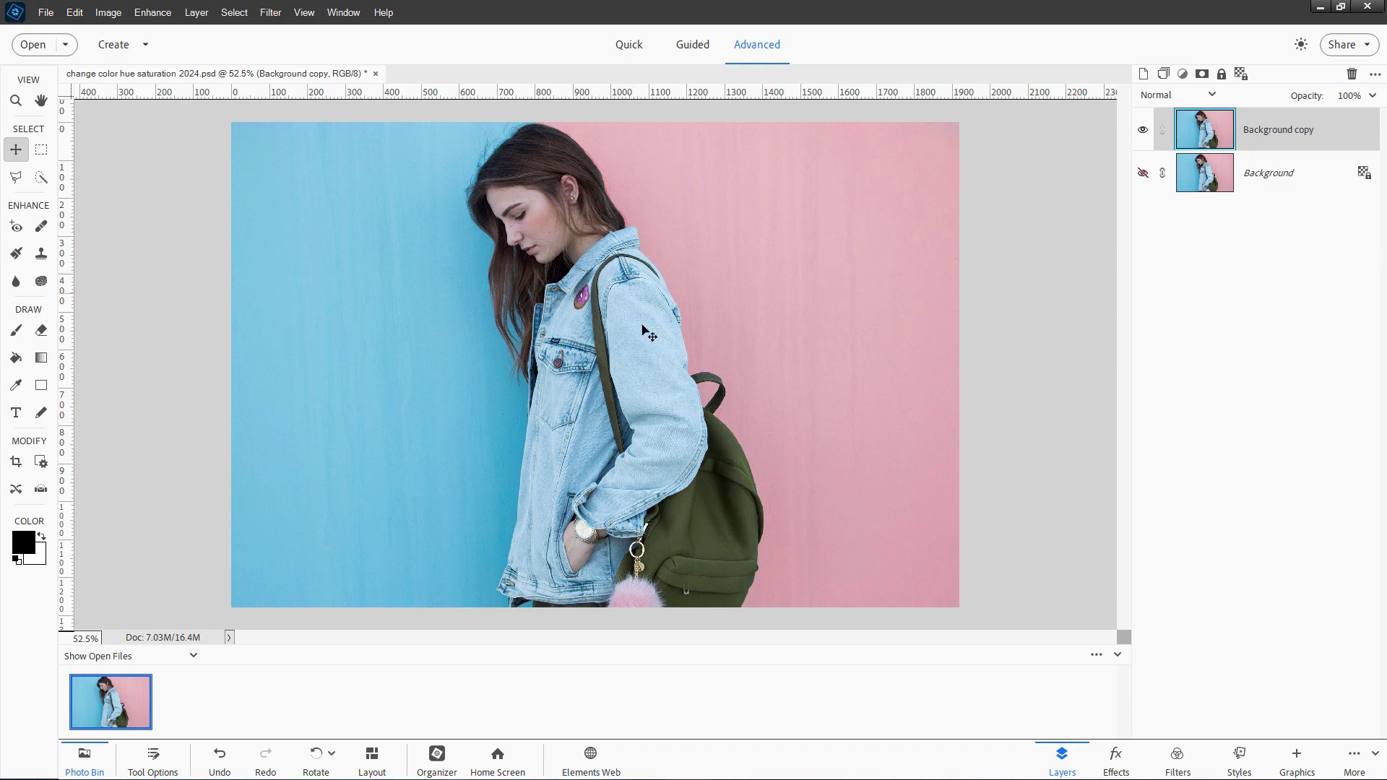
scroll(567, 383, "up", 5)
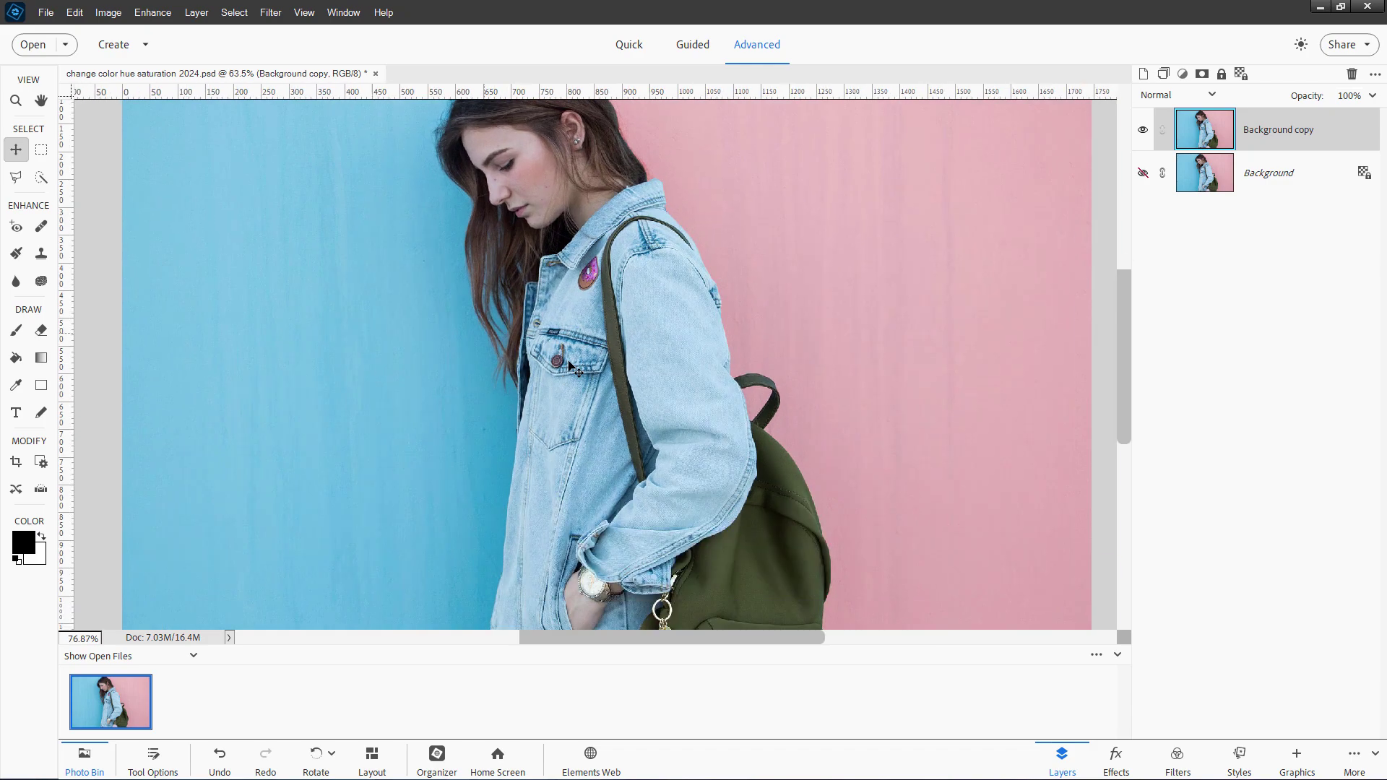
scroll(569, 363, "down", 4)
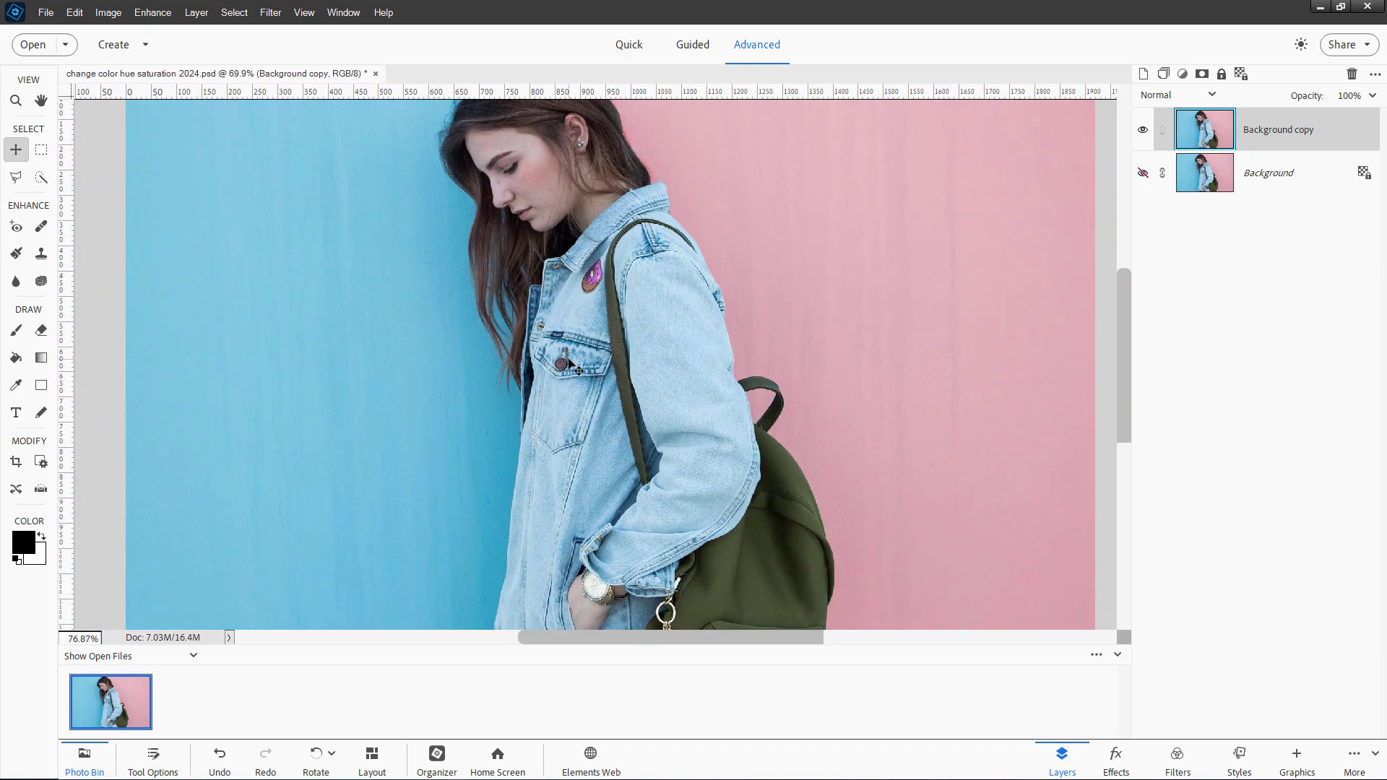
scroll(569, 364, "up", 2)
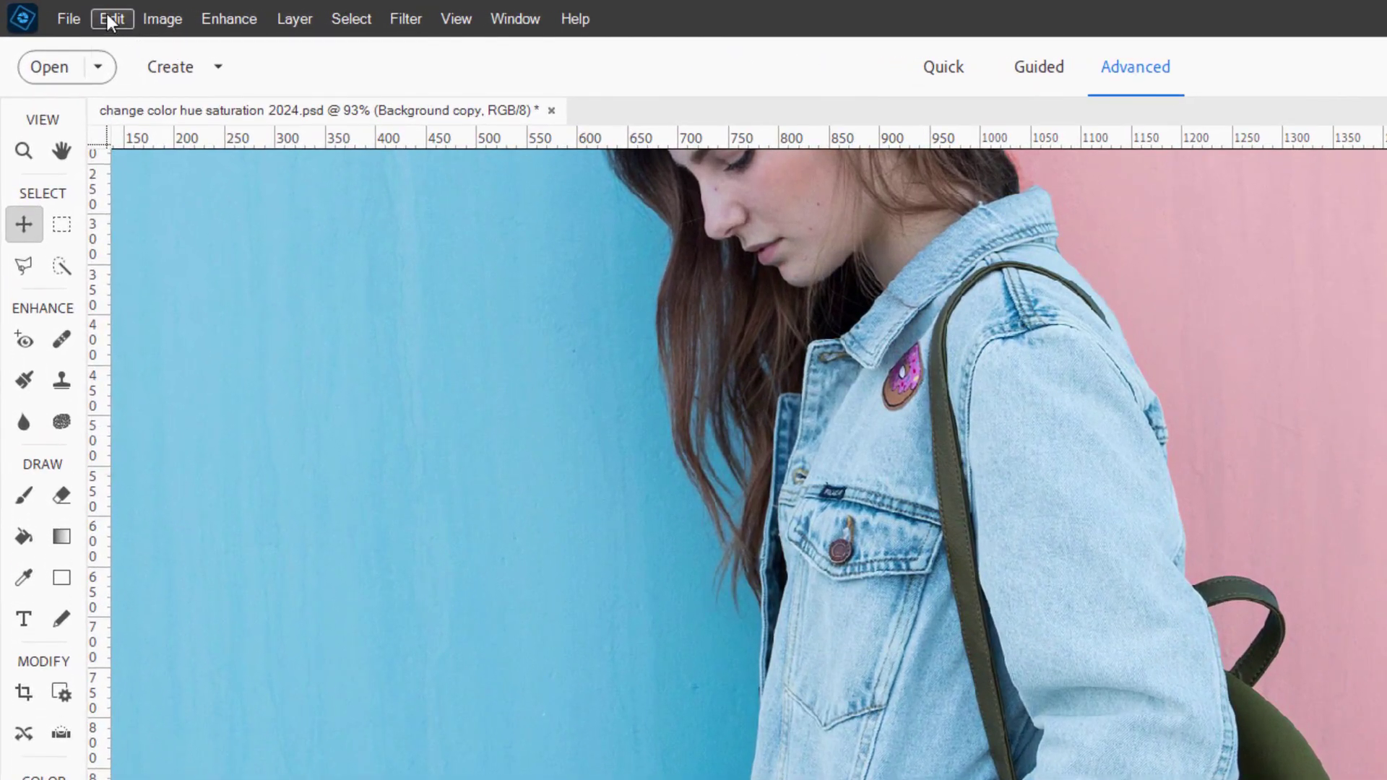
left_click(72, 11)
left_click(208, 458)
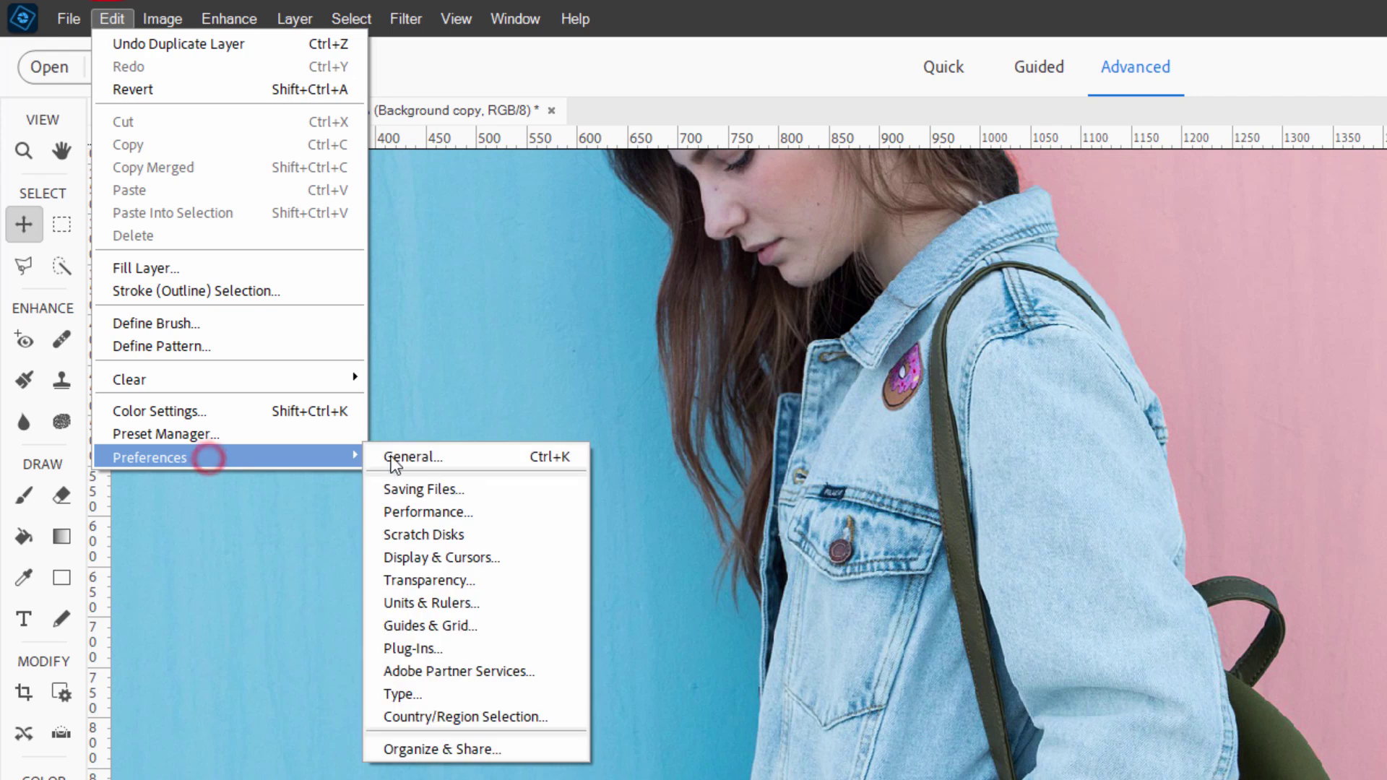
left_click(394, 456)
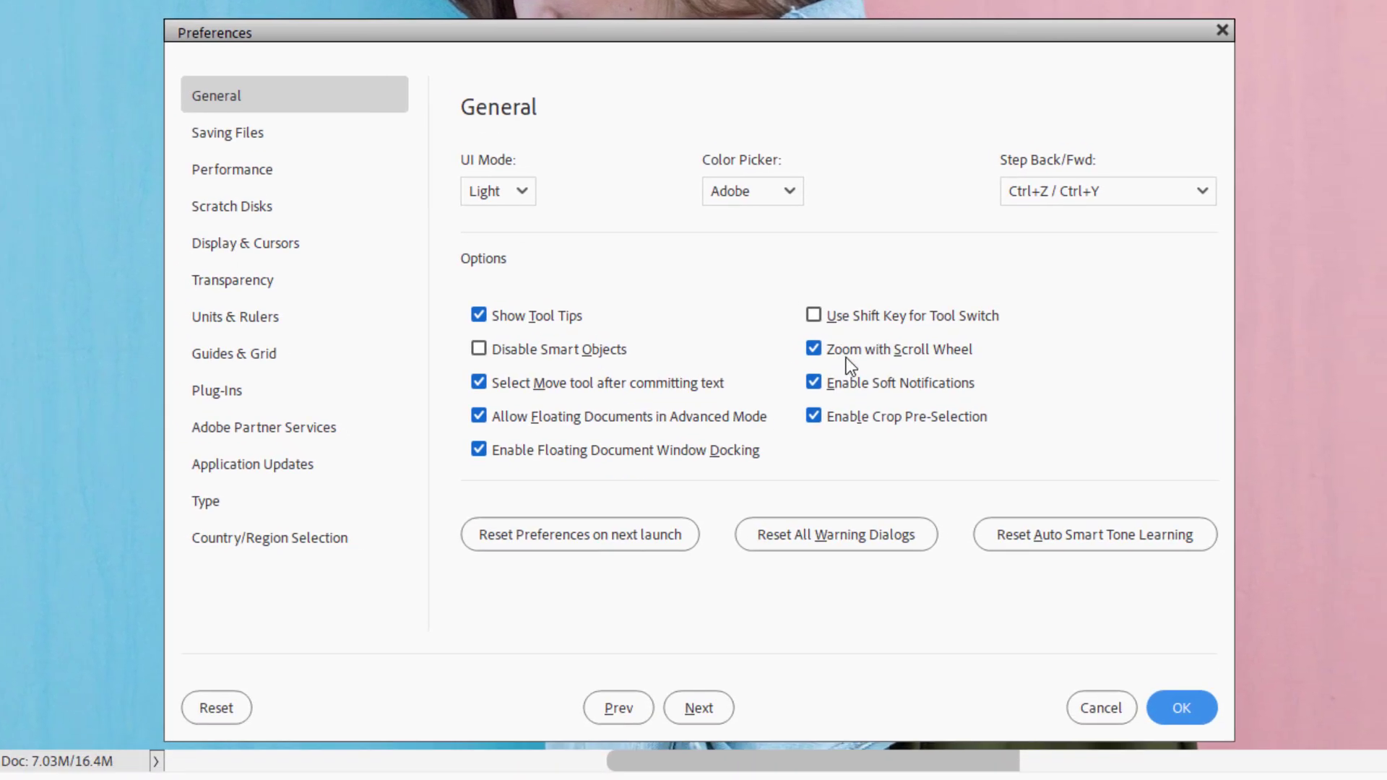
left_click(1223, 31)
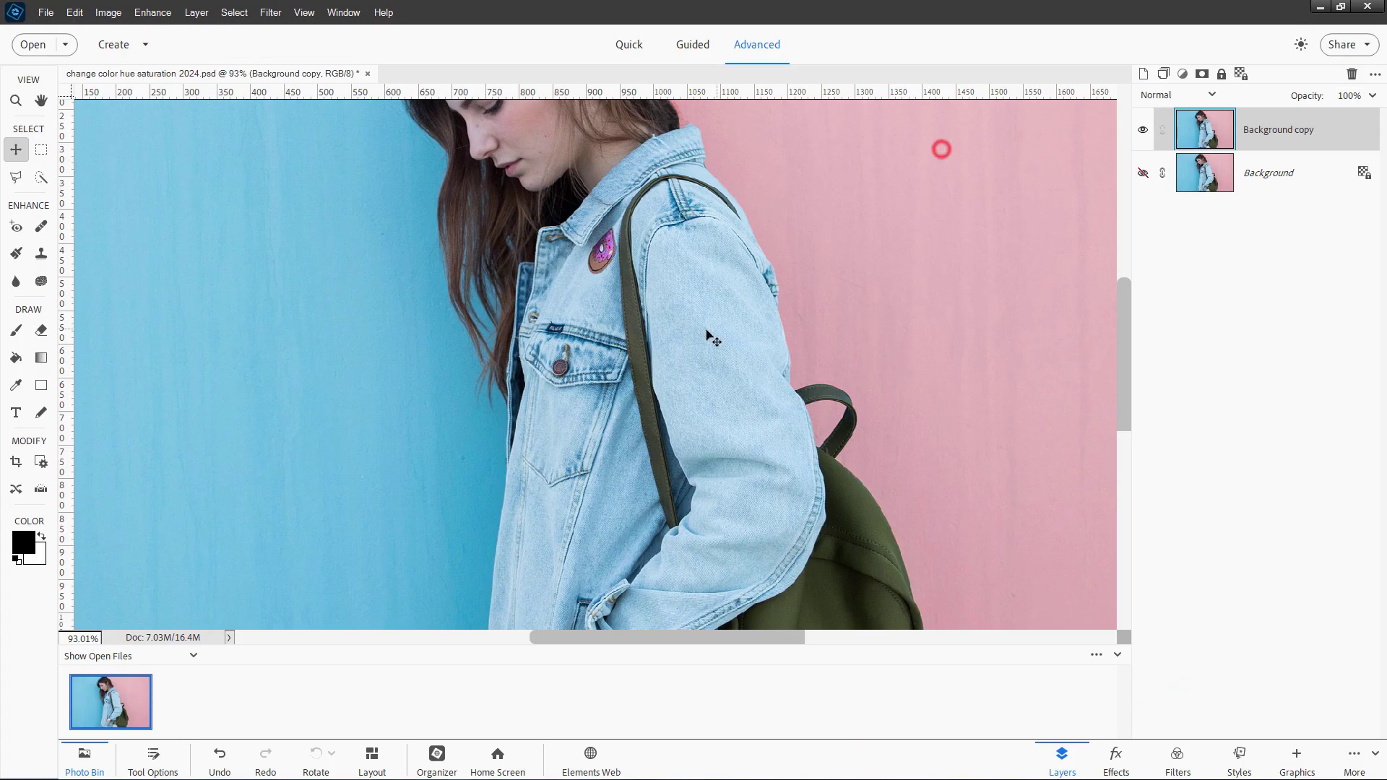
scroll(704, 340, "up", 5)
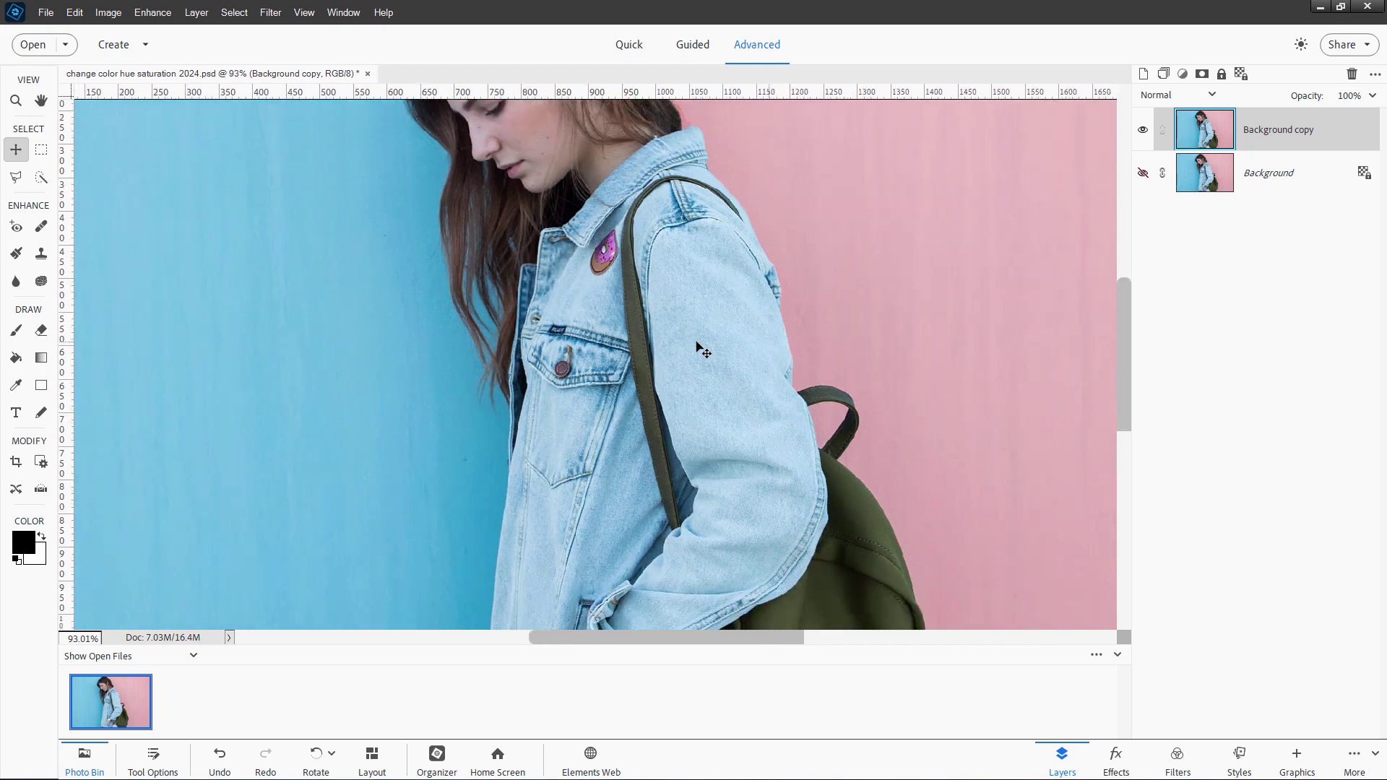
scroll(703, 350, "down", 1)
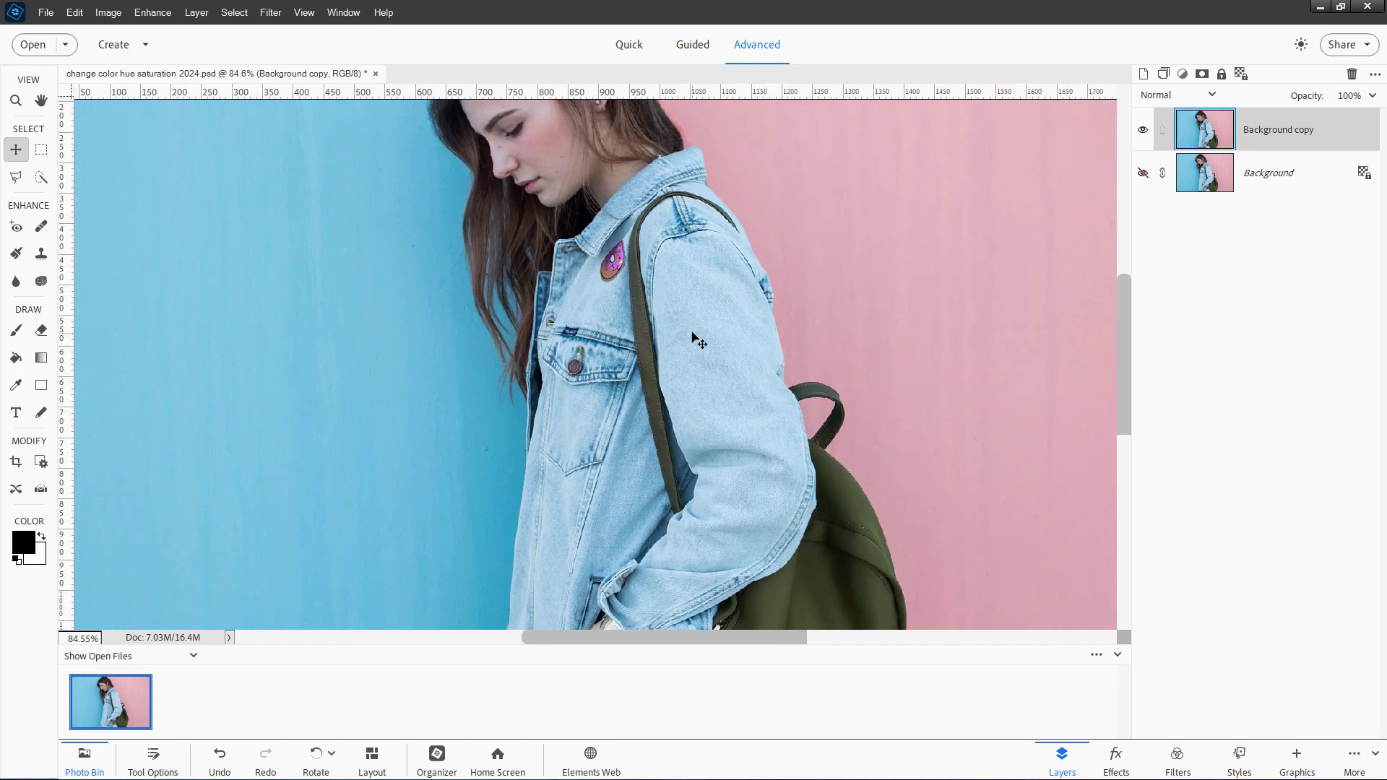
scroll(698, 341, "up", 1)
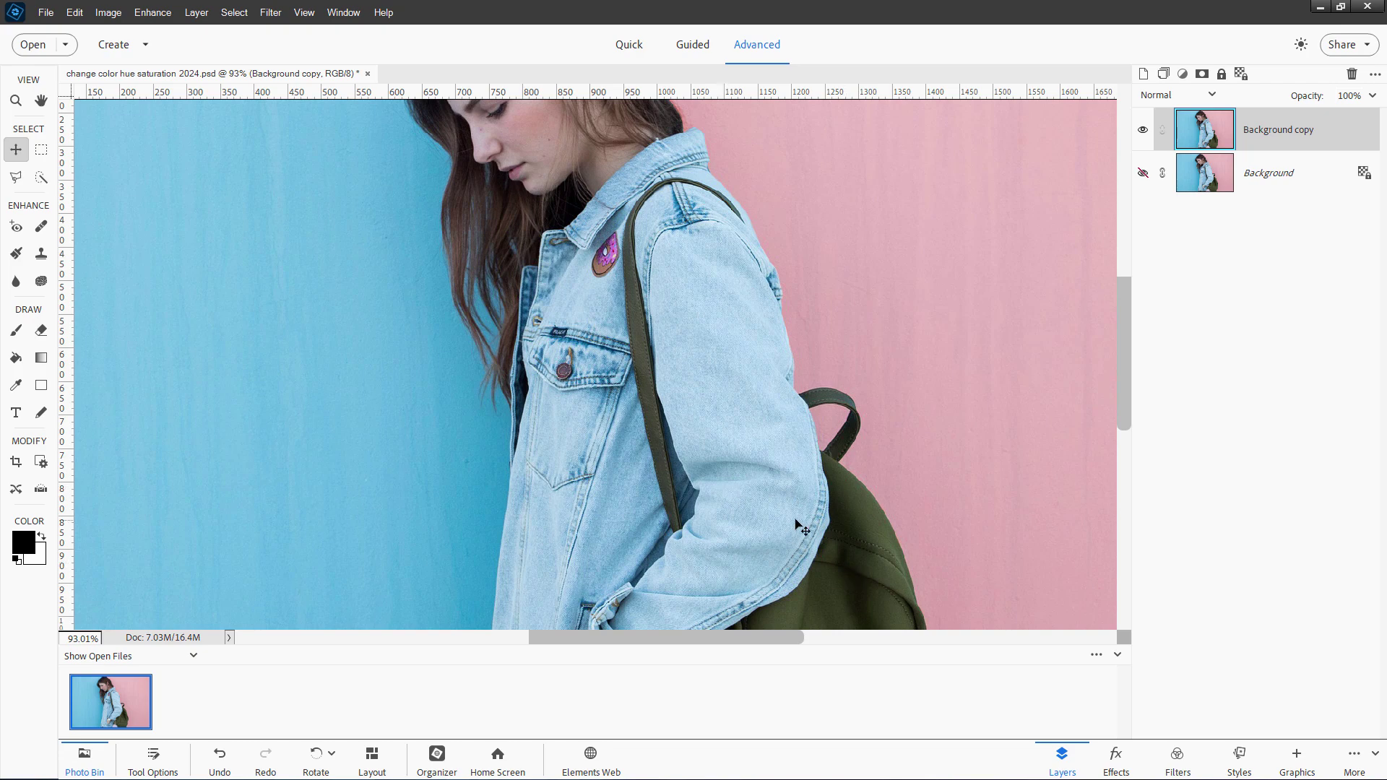
scroll(757, 578, "down", 5)
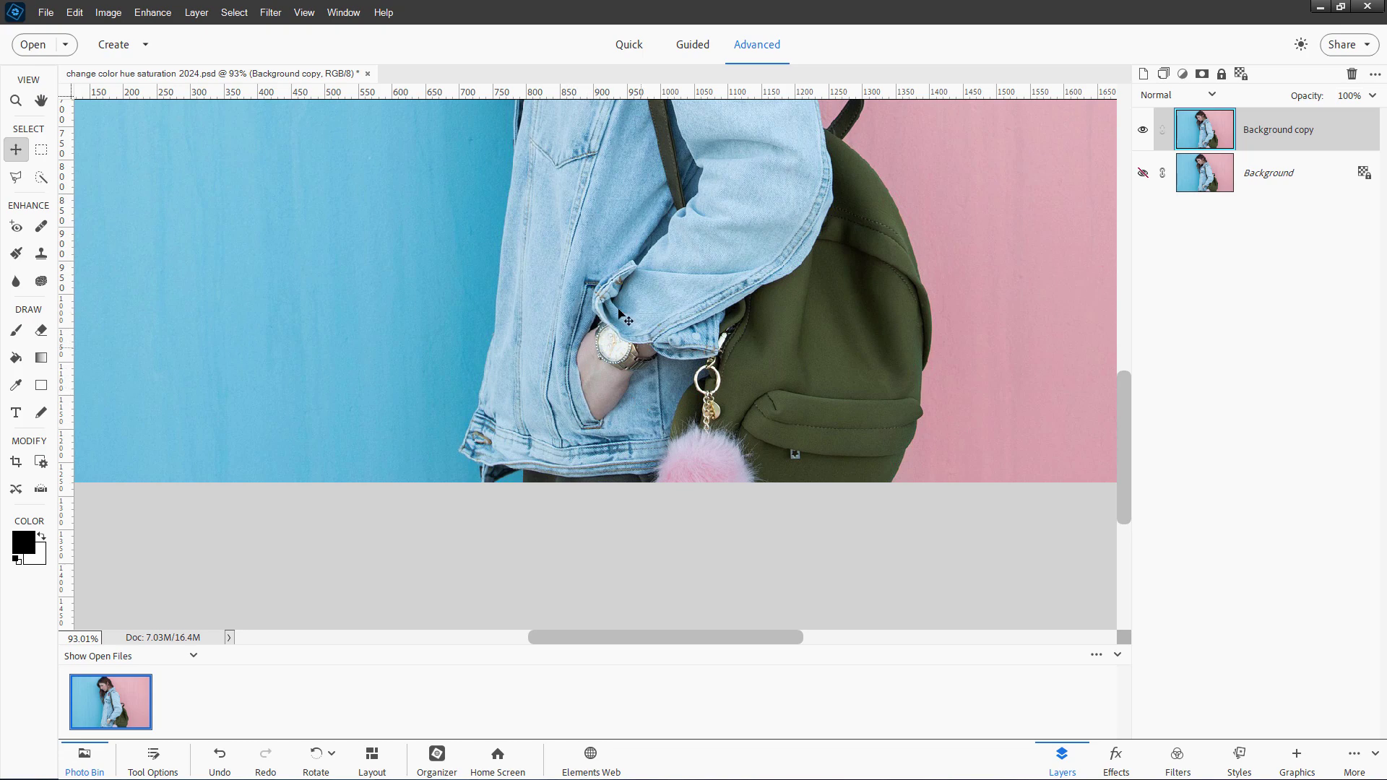
scroll(615, 312, "up", 5)
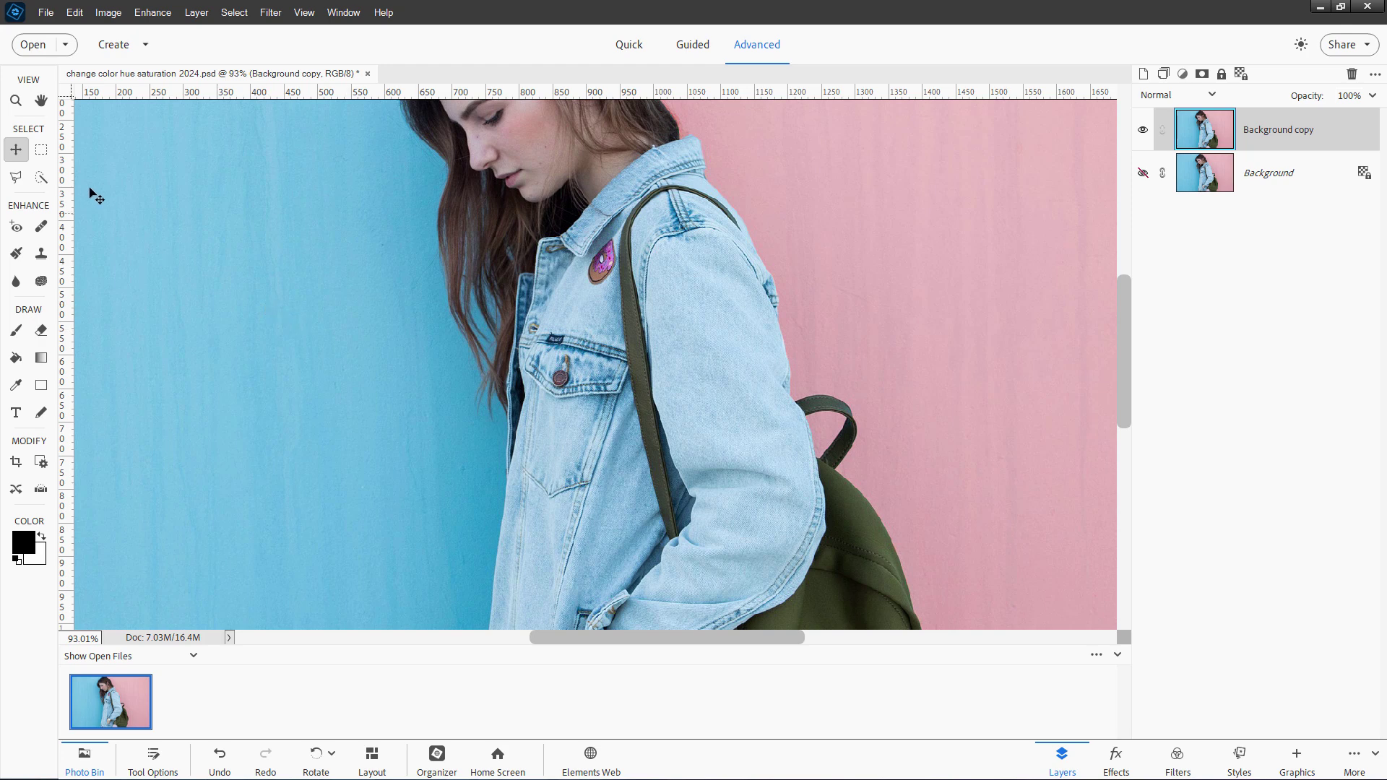
Quick-select the collar, shoulder, upper sleeve, lower-left edge, pocket and hem of the jacket.
left_click(42, 177)
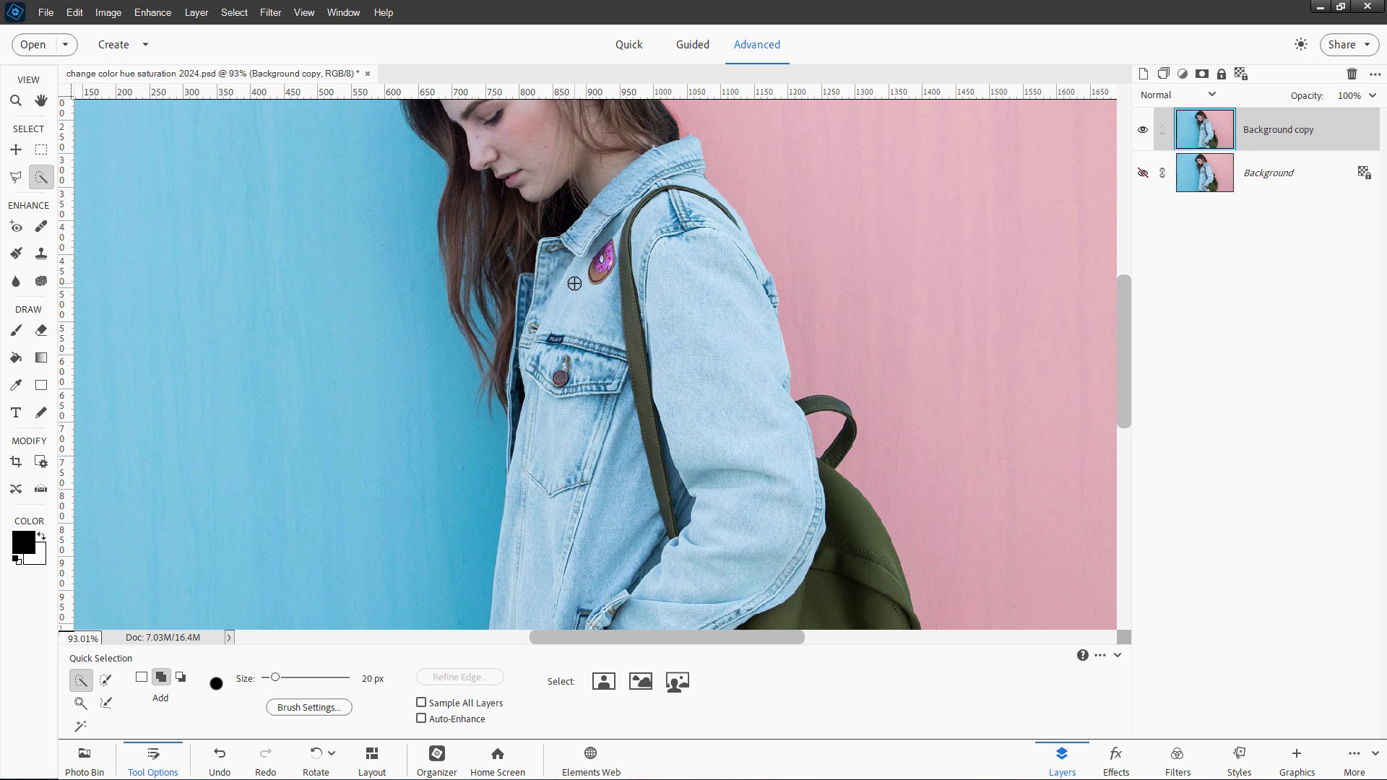
mouse_move(611, 204)
left_mouse_down()
mouse_move(555, 255)
mouse_move(547, 288)
mouse_move(531, 283)
mouse_move(517, 462)
mouse_move(521, 490)
mouse_move(584, 483)
mouse_move(619, 500)
left_mouse_up()
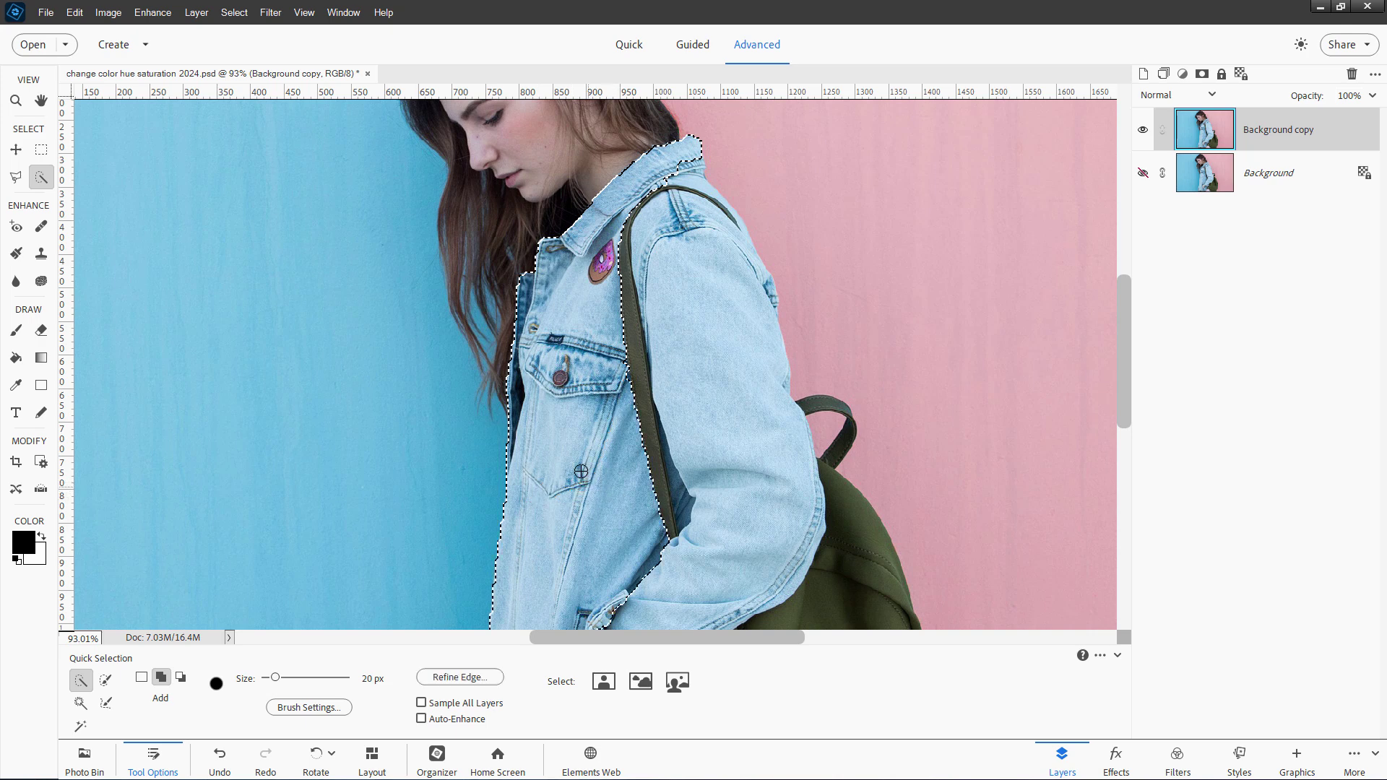
left_click(686, 184)
mouse_move(699, 230)
left_mouse_down()
mouse_move(742, 257)
mouse_move(714, 262)
mouse_move(690, 242)
mouse_move(709, 217)
left_mouse_up()
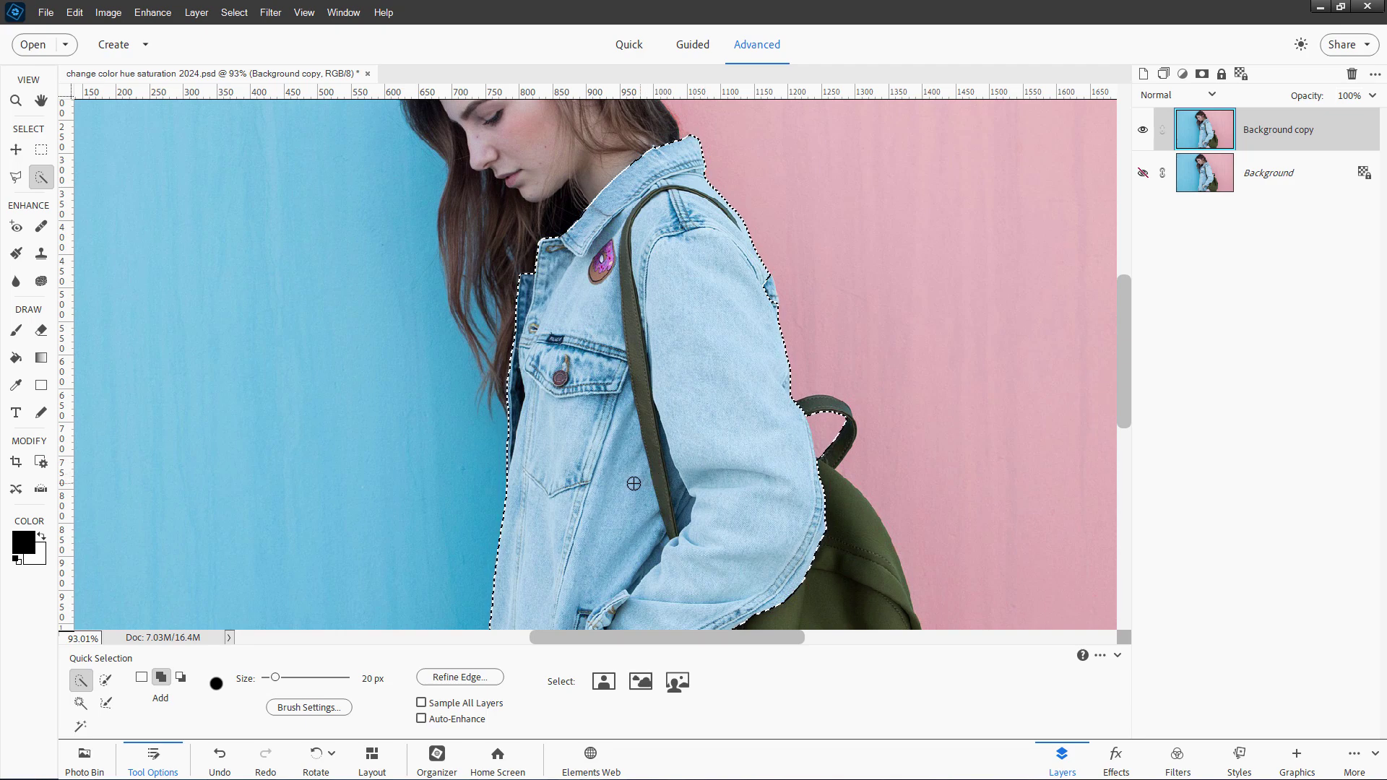
scroll(596, 535, "down", 8)
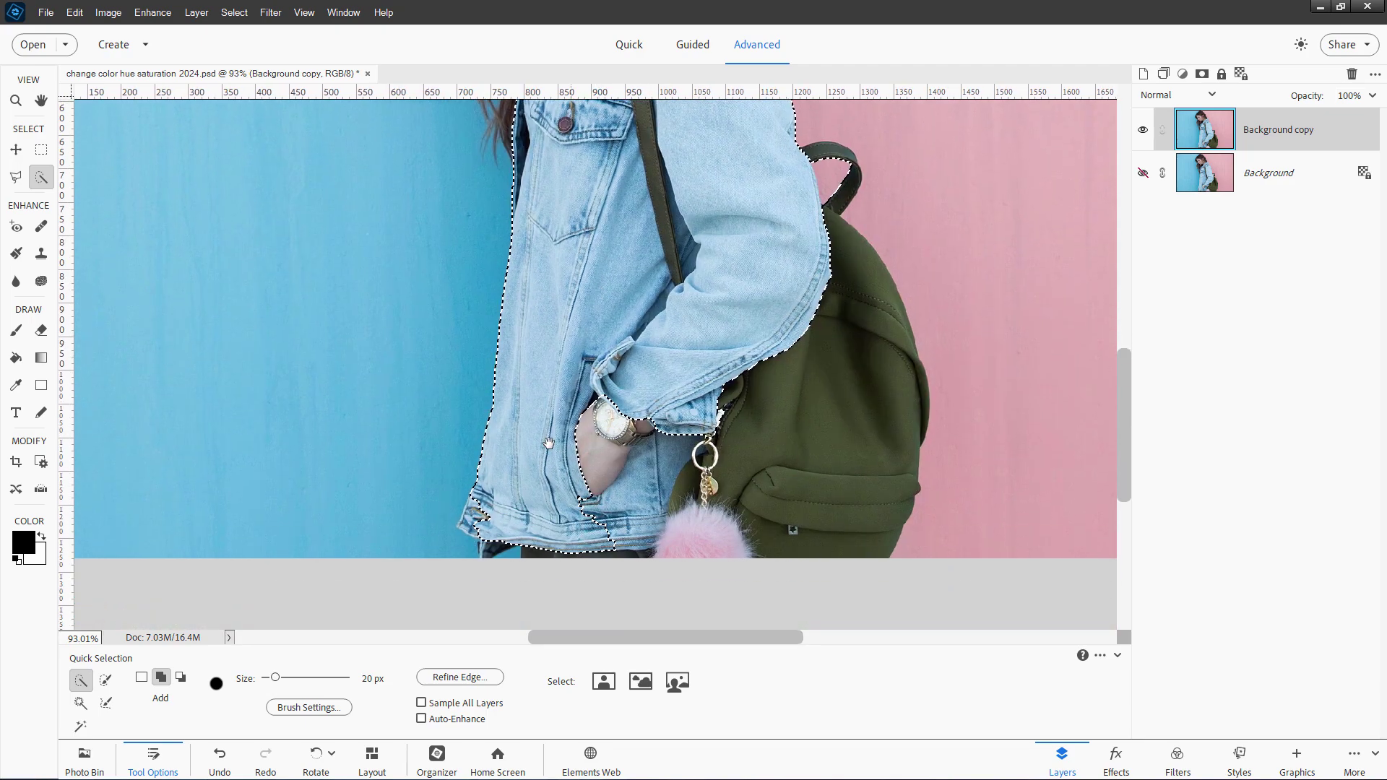
left_click(499, 424)
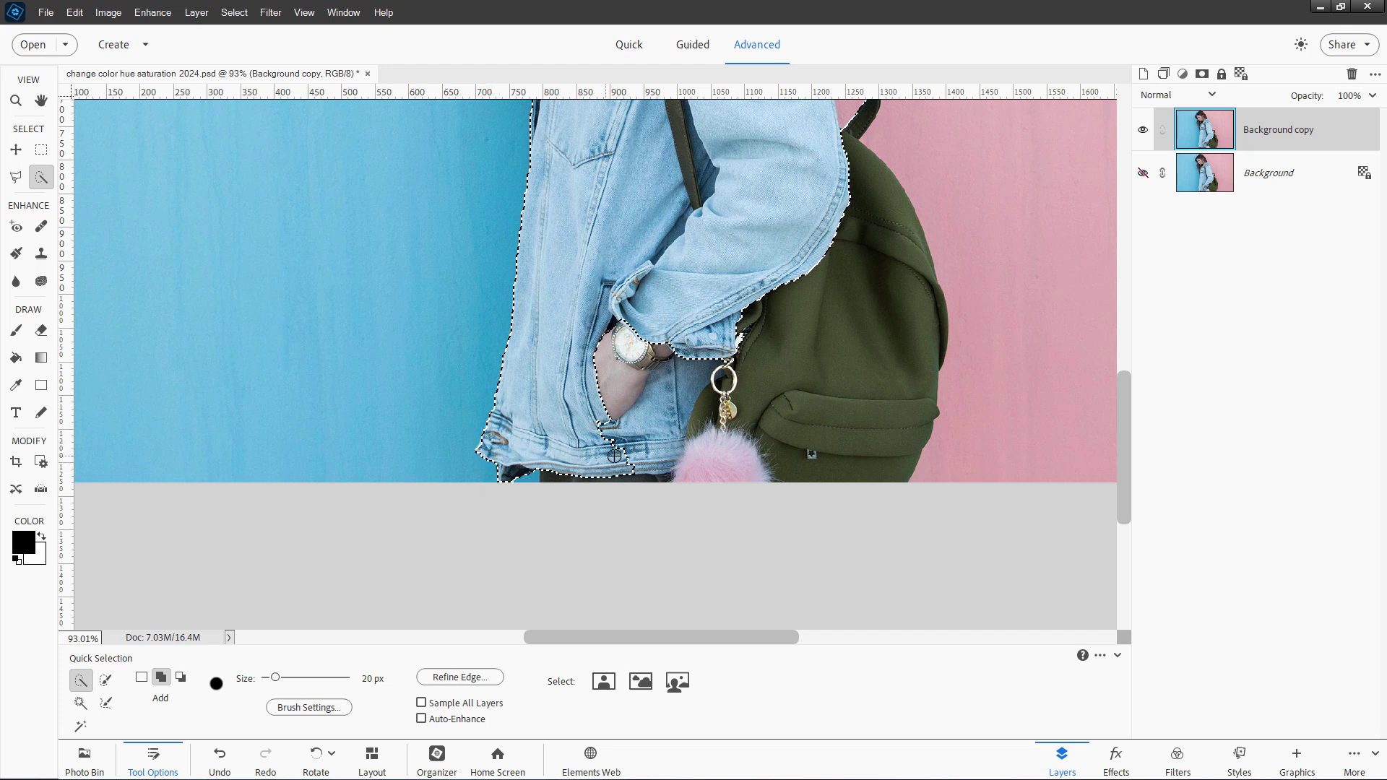
mouse_move(614, 455)
left_mouse_down()
mouse_move(661, 454)
mouse_move(671, 411)
left_mouse_up()
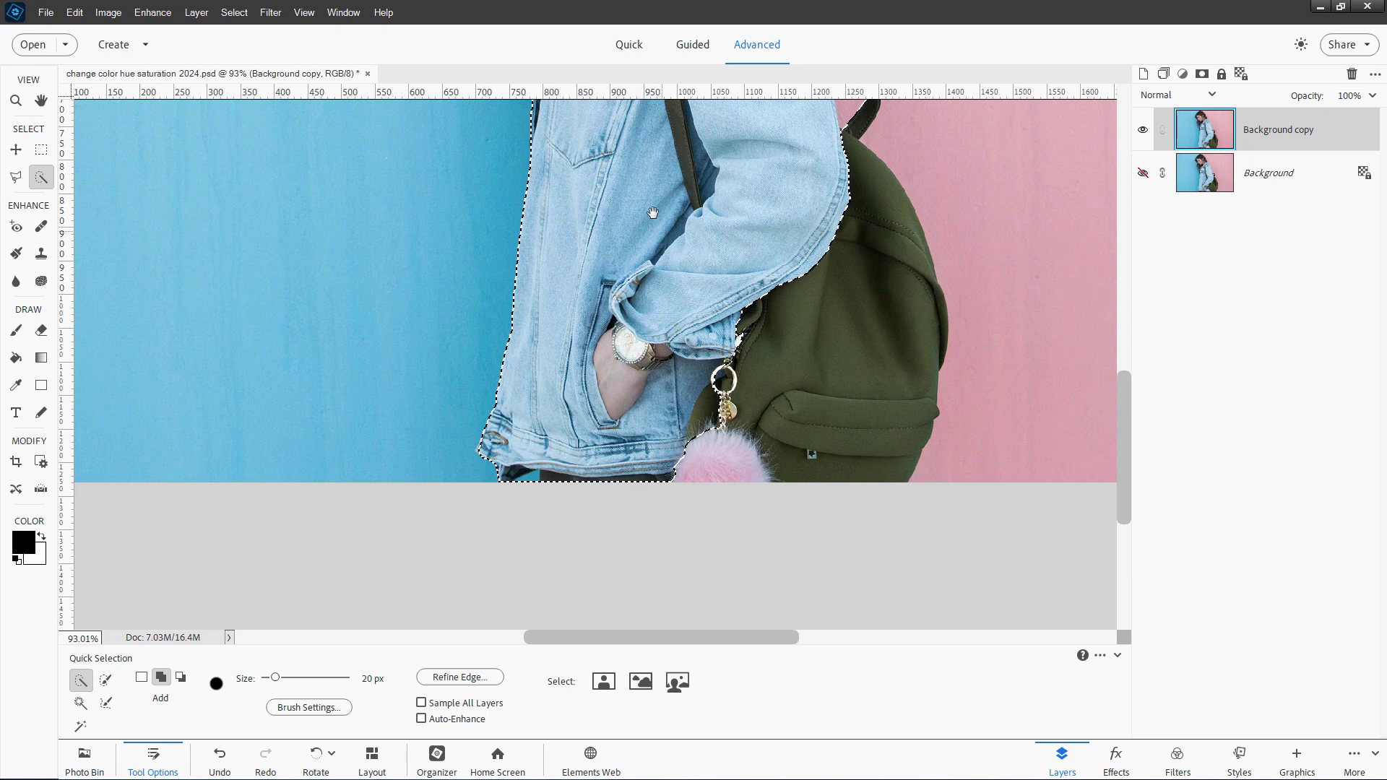
Zoom in on the jacket's lower edge and switch to the Polygonal Lasso tool.
scroll(653, 212, "up", 5)
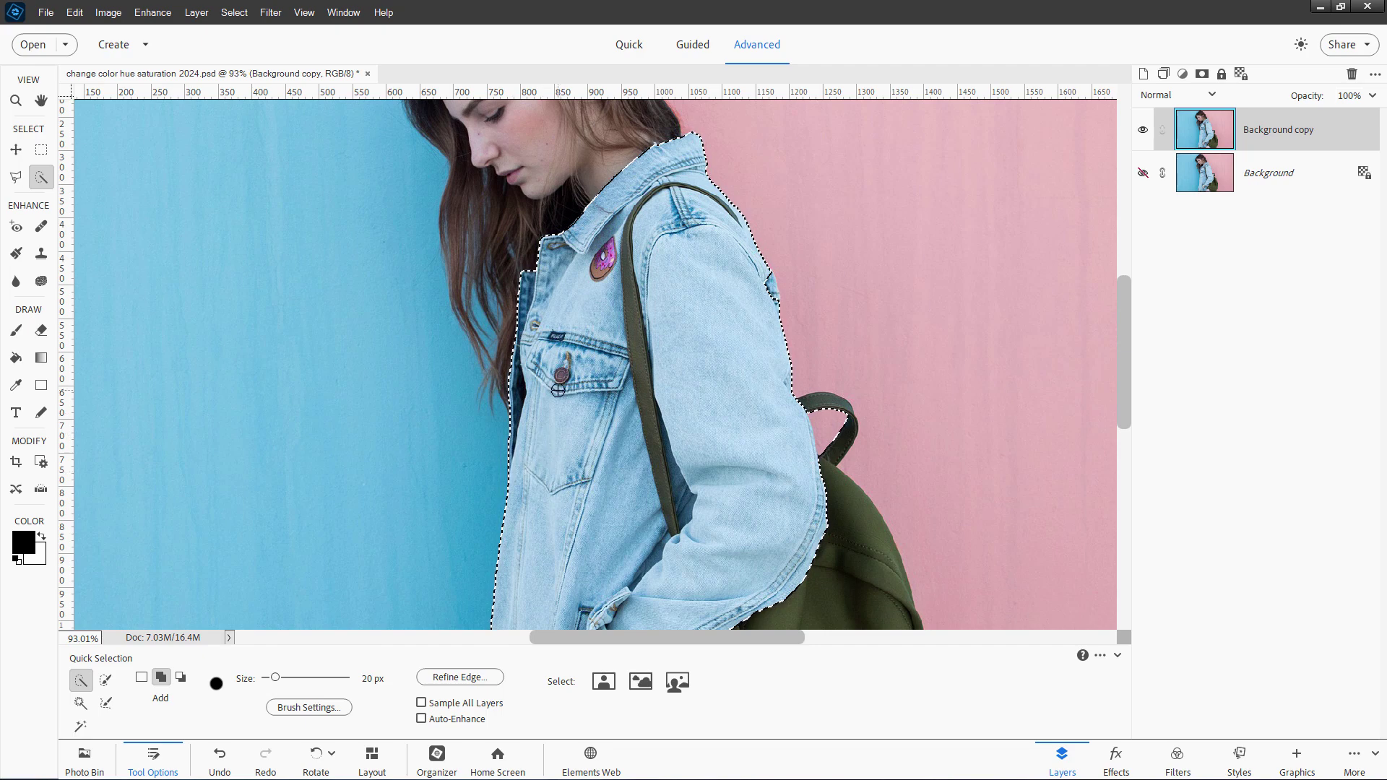
scroll(520, 542, "down", 3)
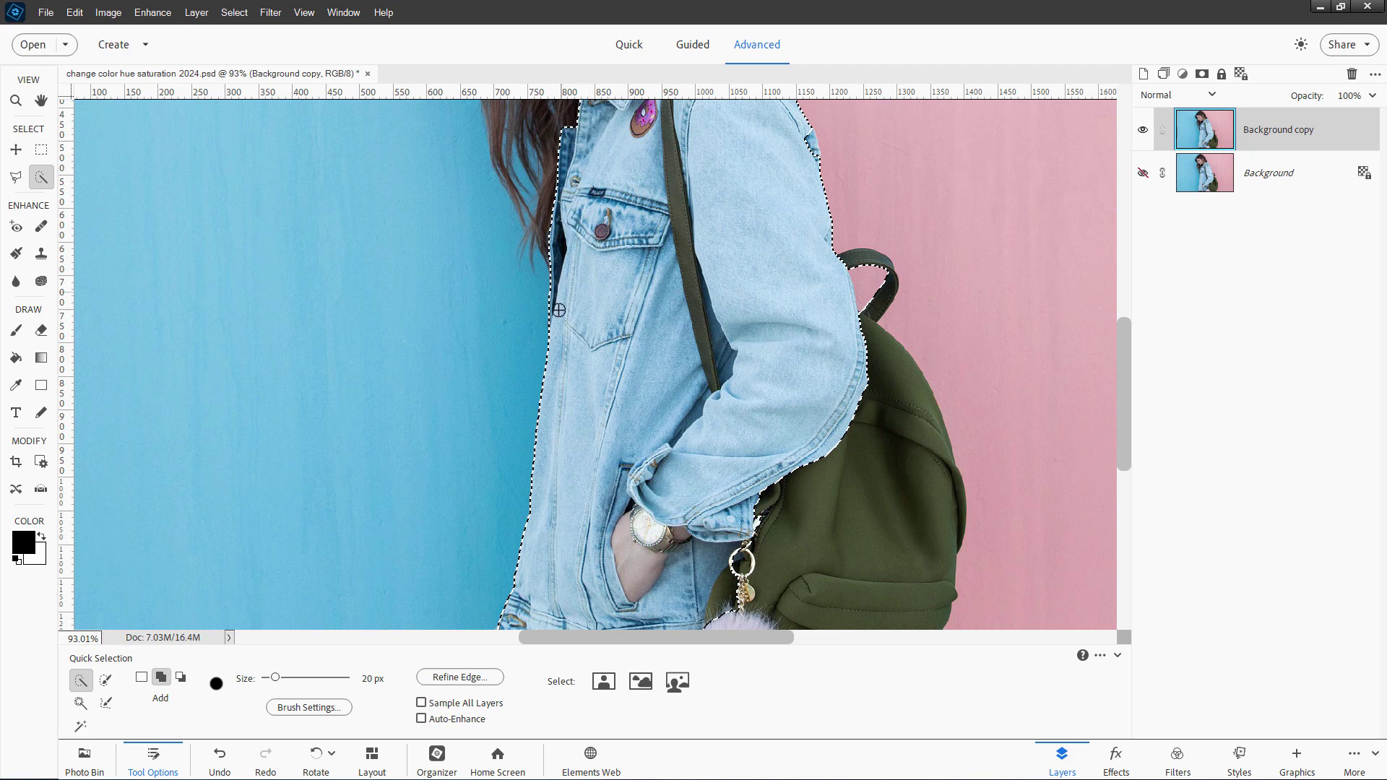
scroll(528, 561, "down", 2)
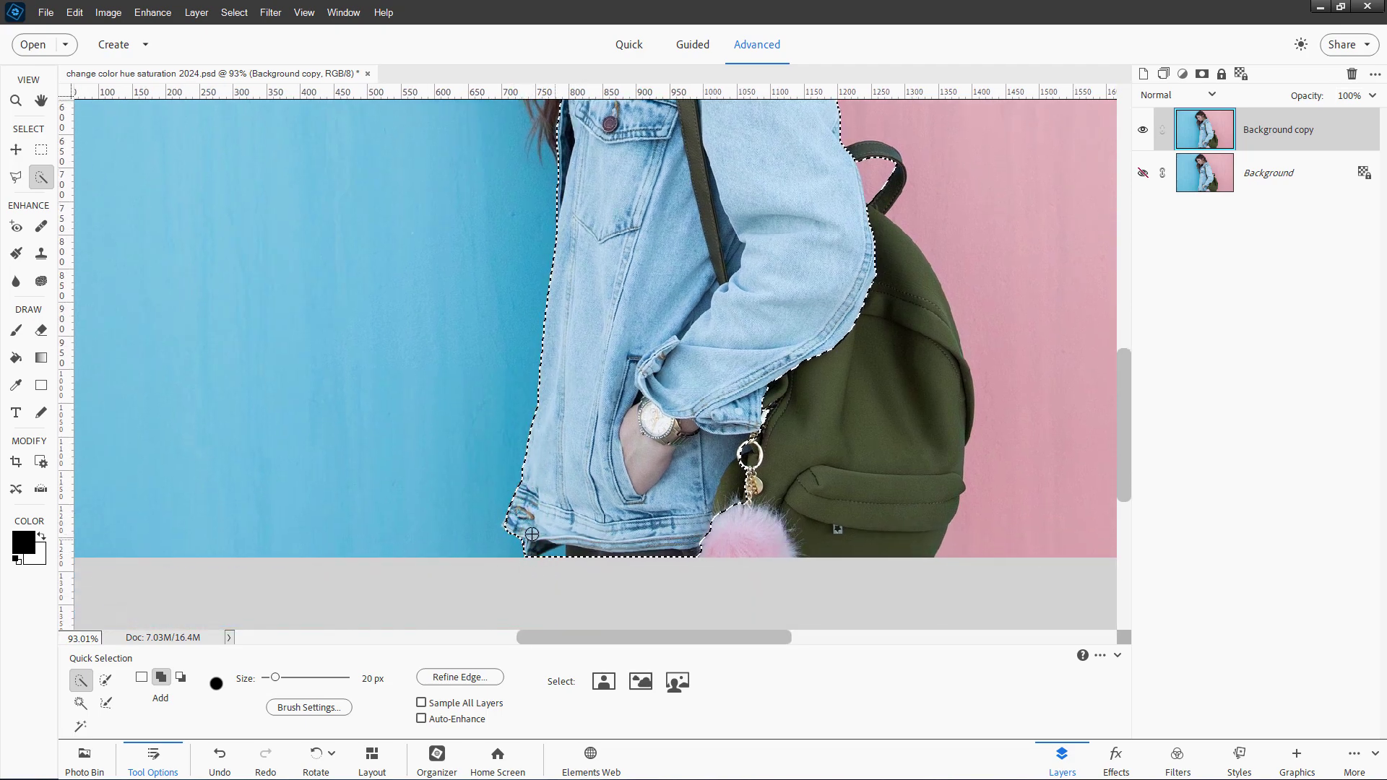
scroll(513, 561, "up", 4)
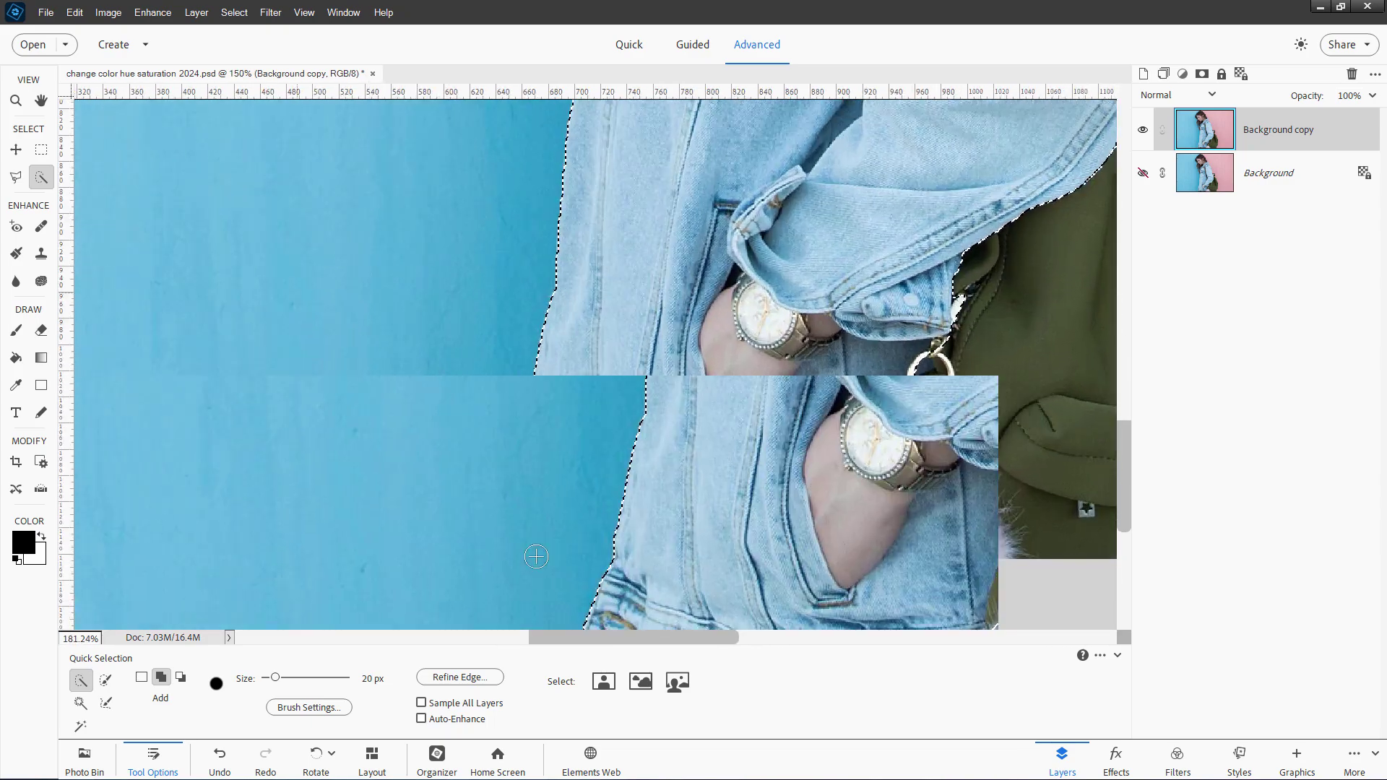
scroll(548, 506, "up", 1)
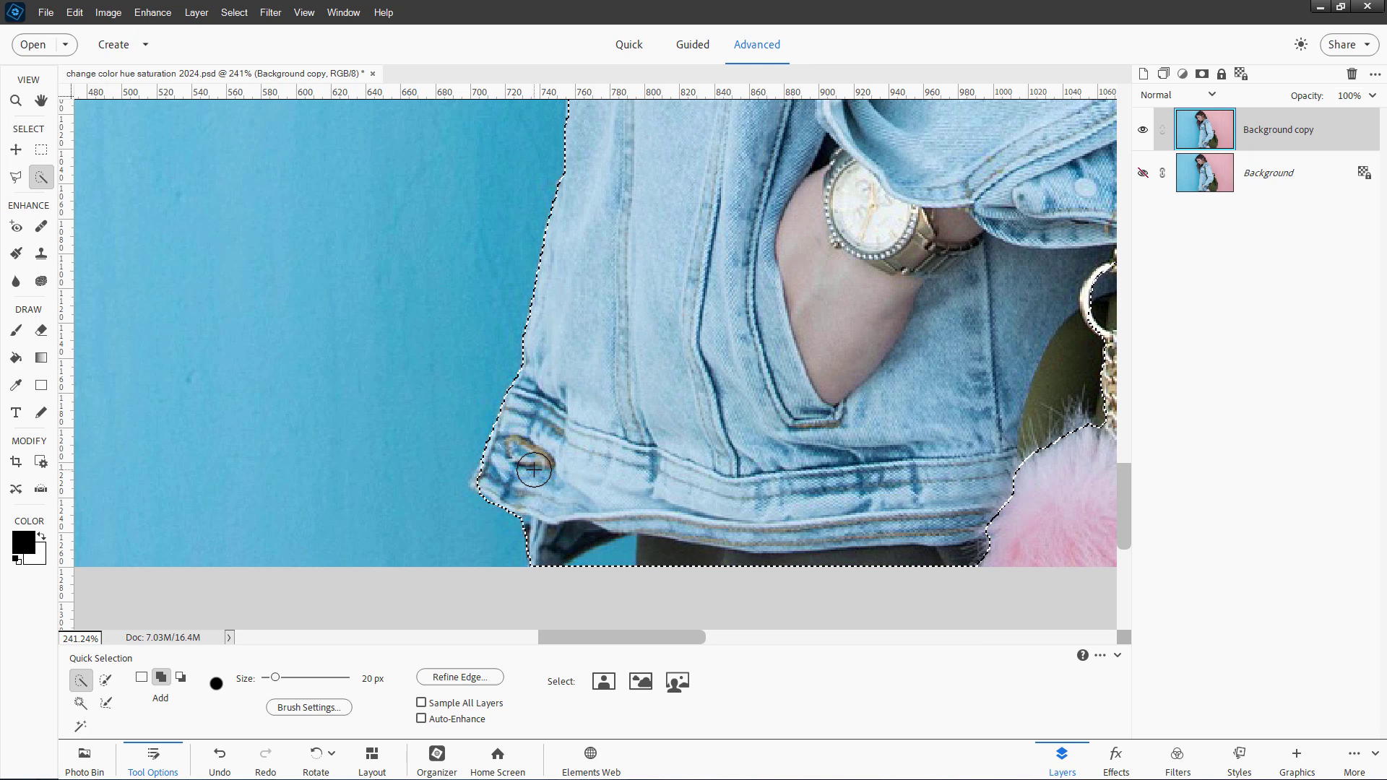
left_click(15, 176)
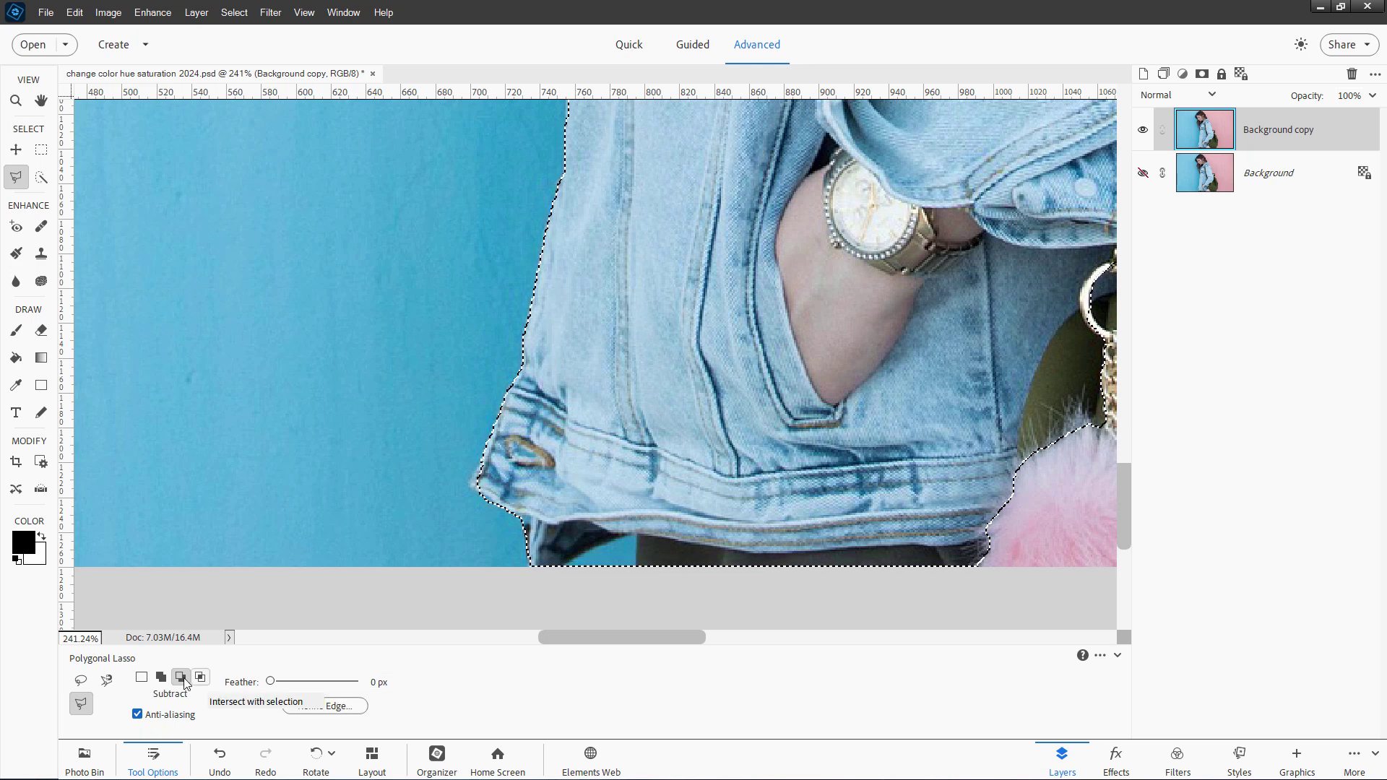
Set the Polygonal Lasso to Subtract and cut a notch at the jacket's lower-left edge.
left_click(162, 678)
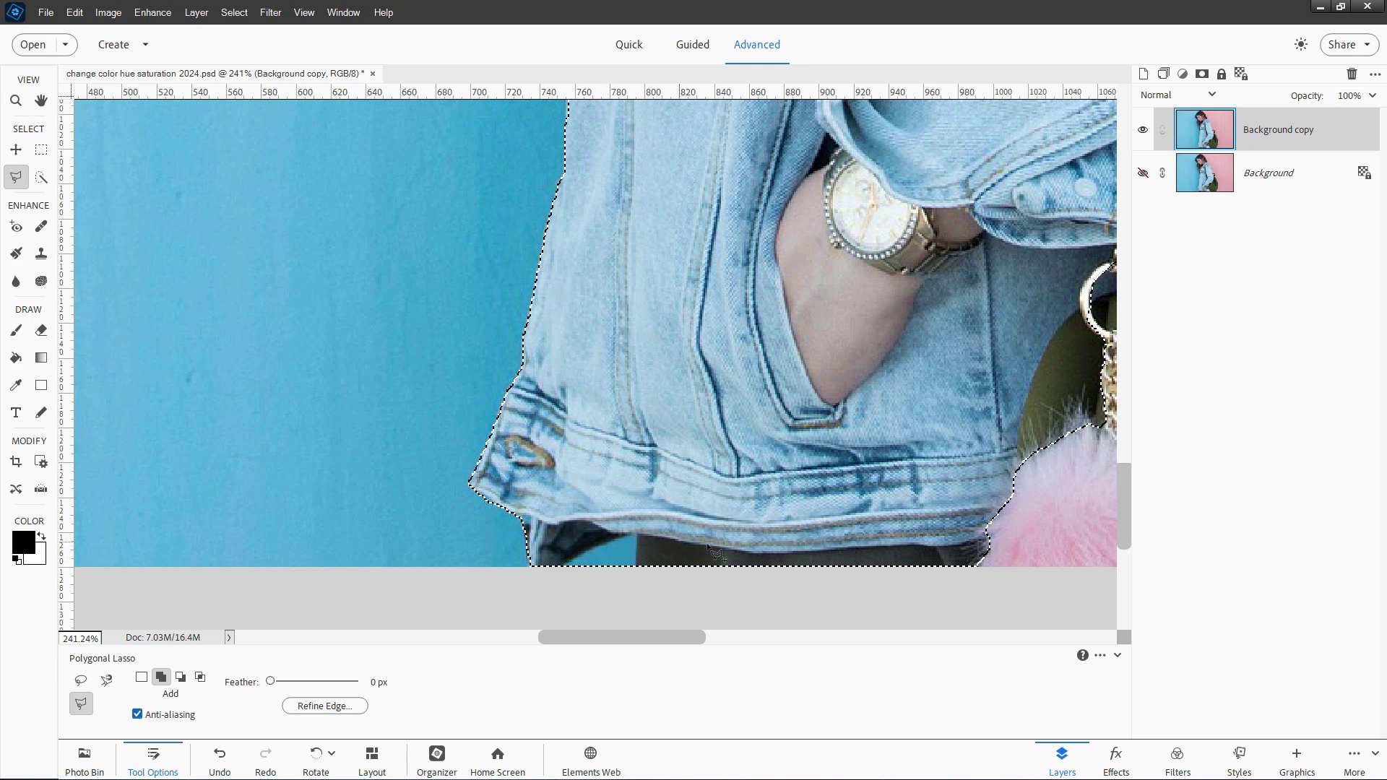
left_click(181, 680)
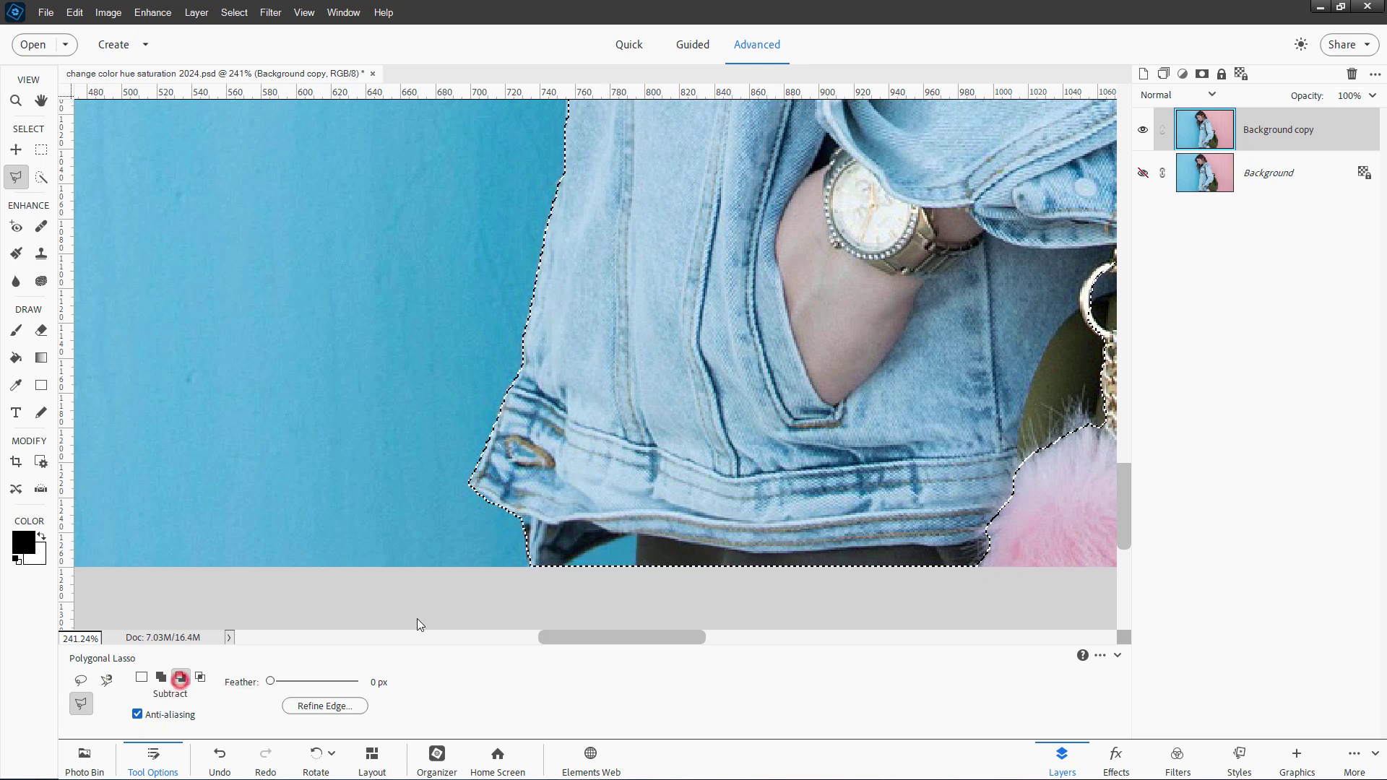
left_click(526, 517)
double_click(604, 570)
Subtract the jeans below the hem with an outline along the hem and grey area.
left_click(565, 566)
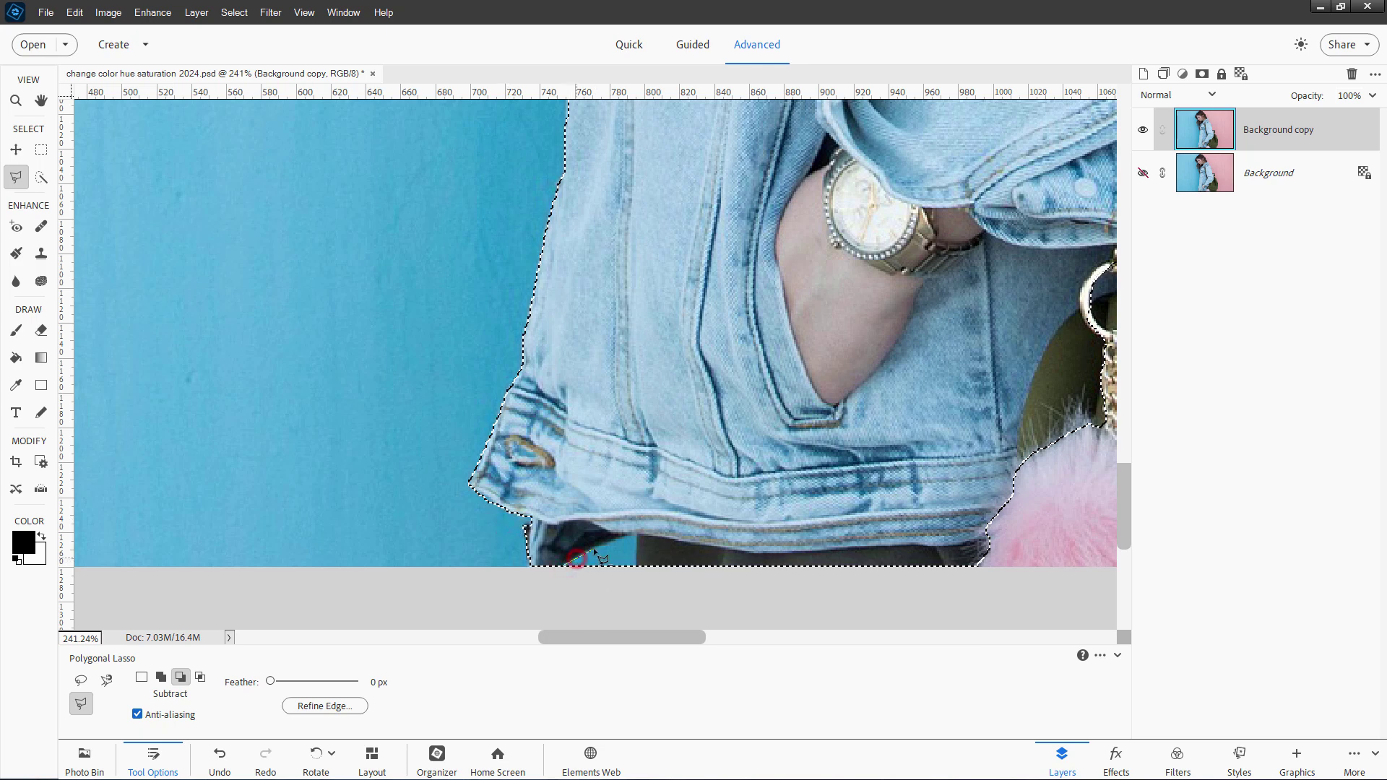
left_click(595, 548)
left_click(637, 534)
left_click(663, 538)
left_click(737, 549)
left_click(882, 547)
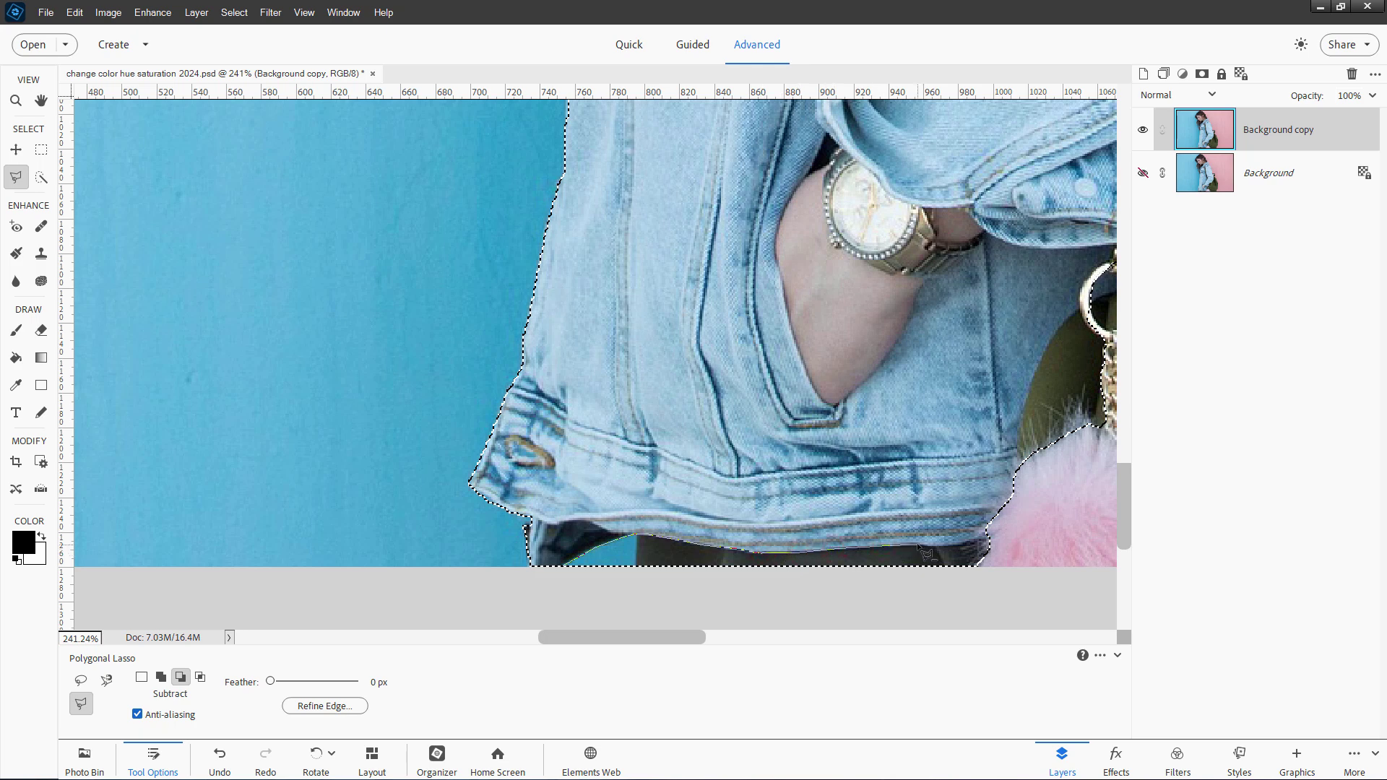
left_click(919, 543)
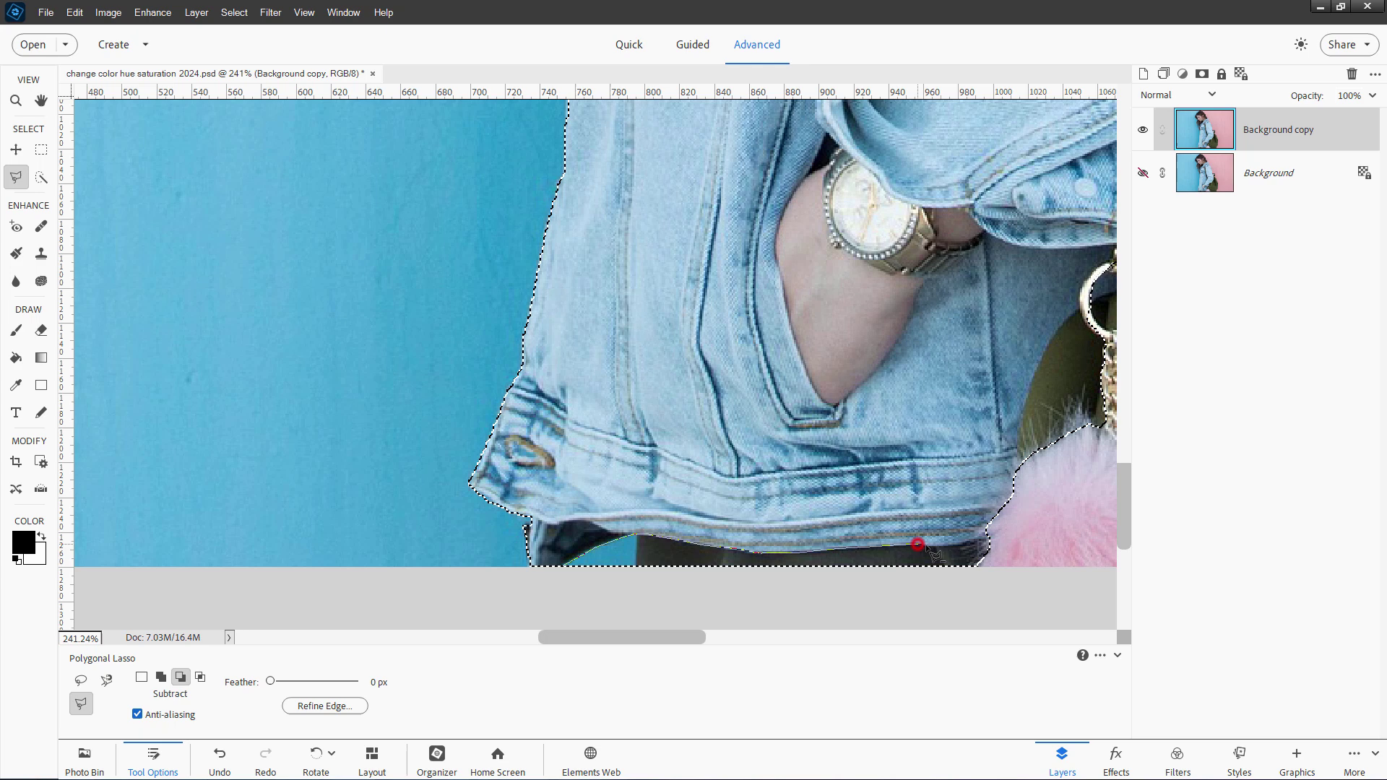
left_click(963, 540)
left_click(999, 541)
left_click(1003, 578)
left_click(584, 617)
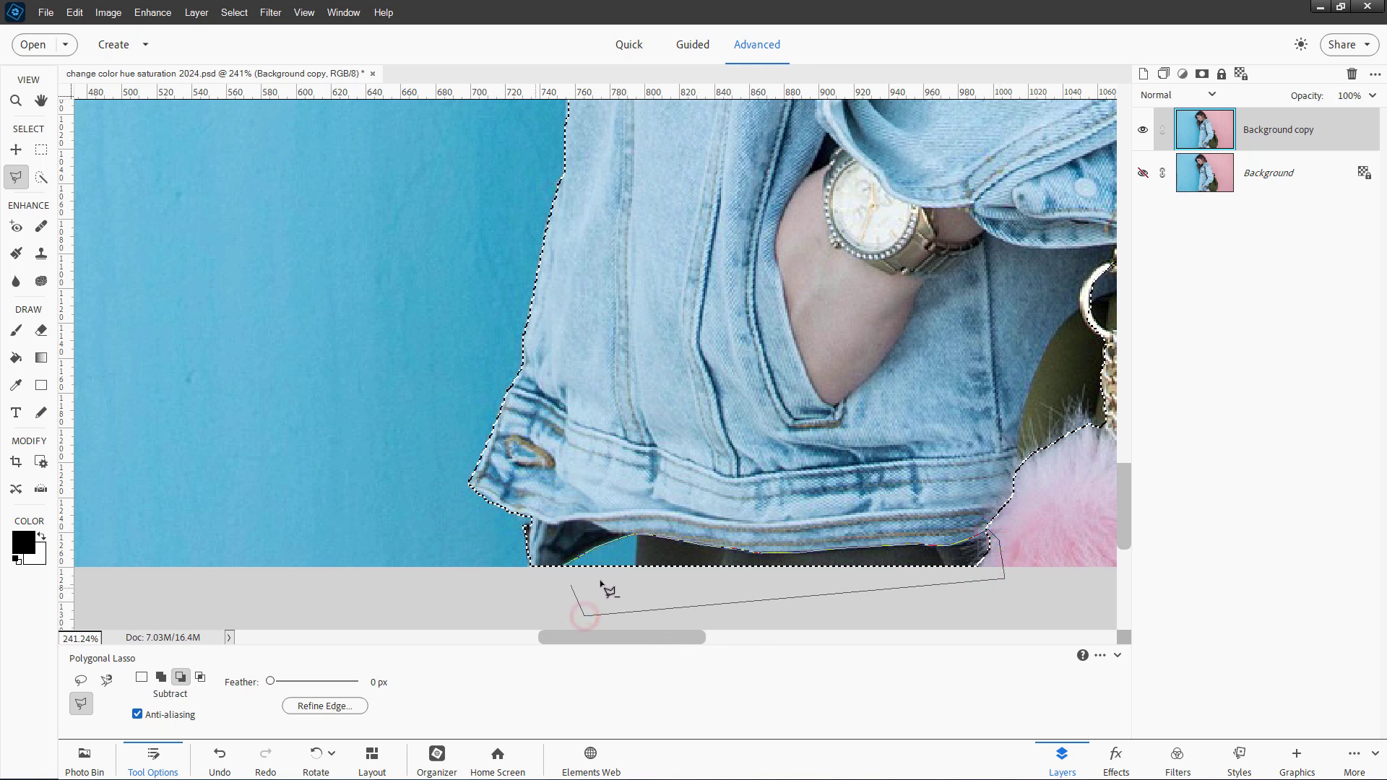
left_click(565, 576)
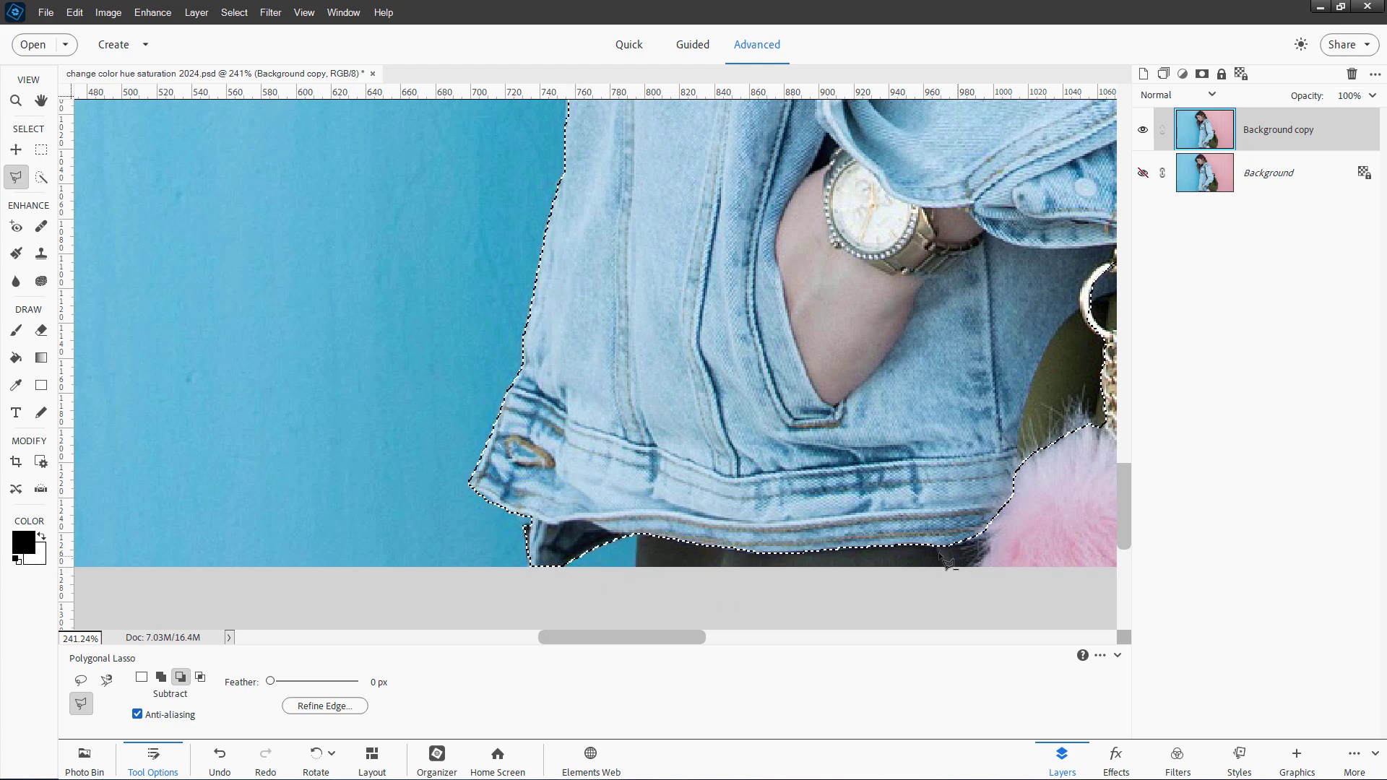
Pan to the pom-pom and backpack and begin an outline along the pom-pom's edge.
left_click_drag(947, 451, 412, 502)
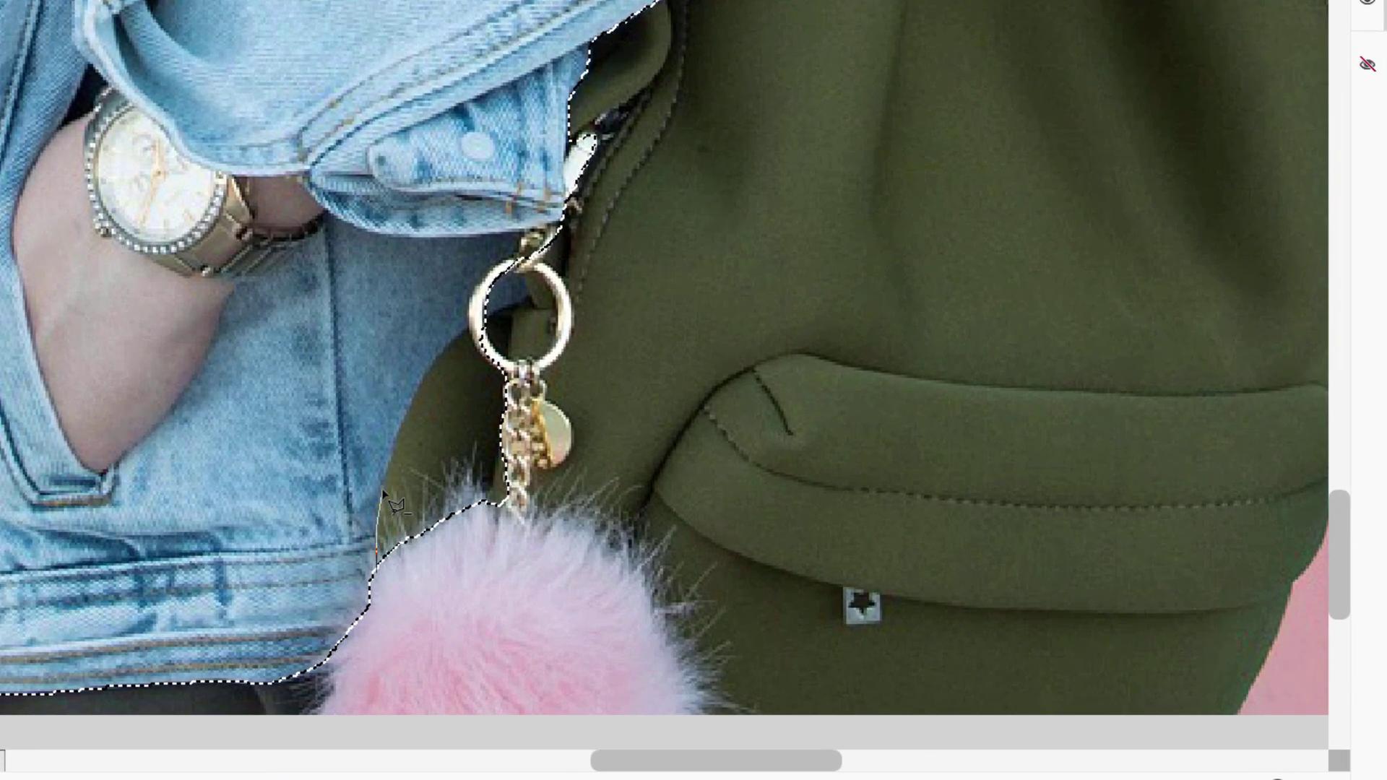
left_click(464, 461)
left_click(390, 449)
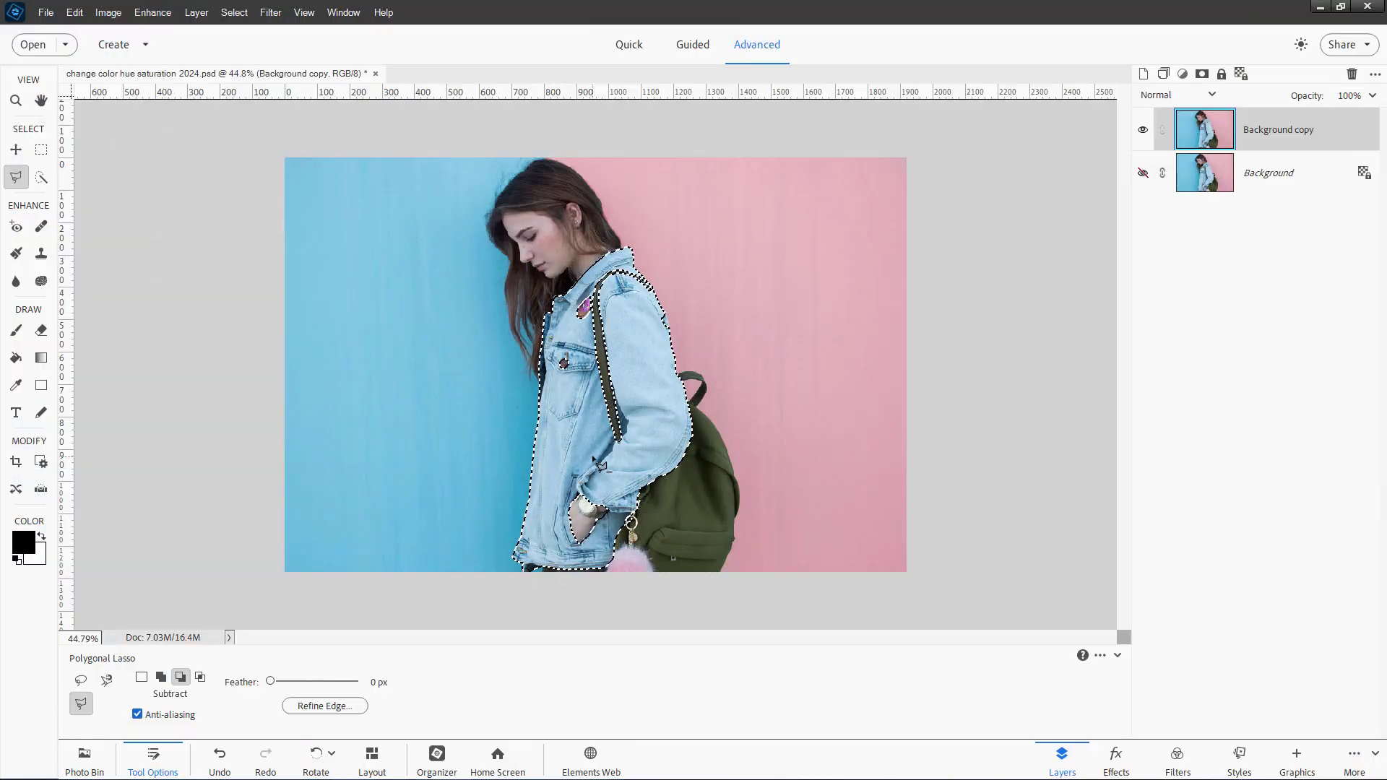
scroll(620, 578, "up", 3)
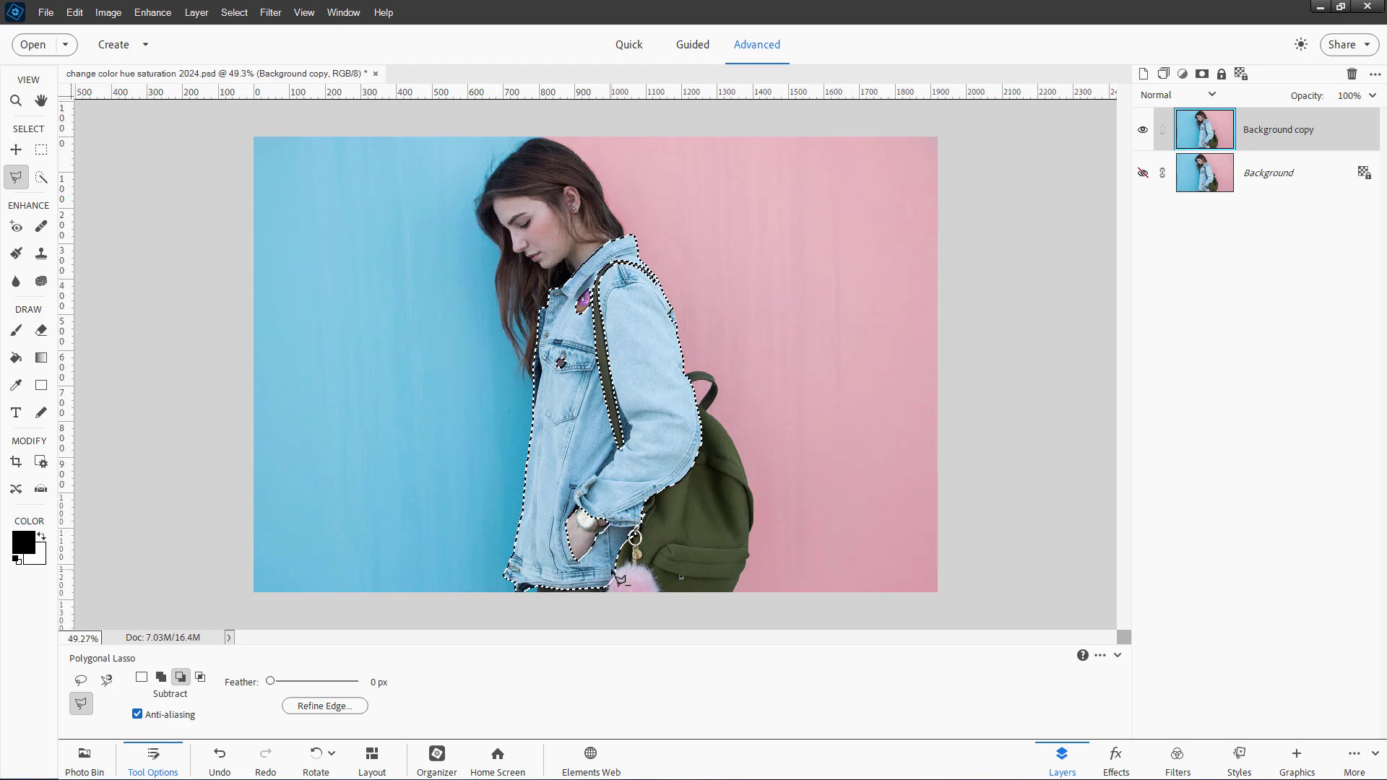
scroll(619, 578, "up", 5)
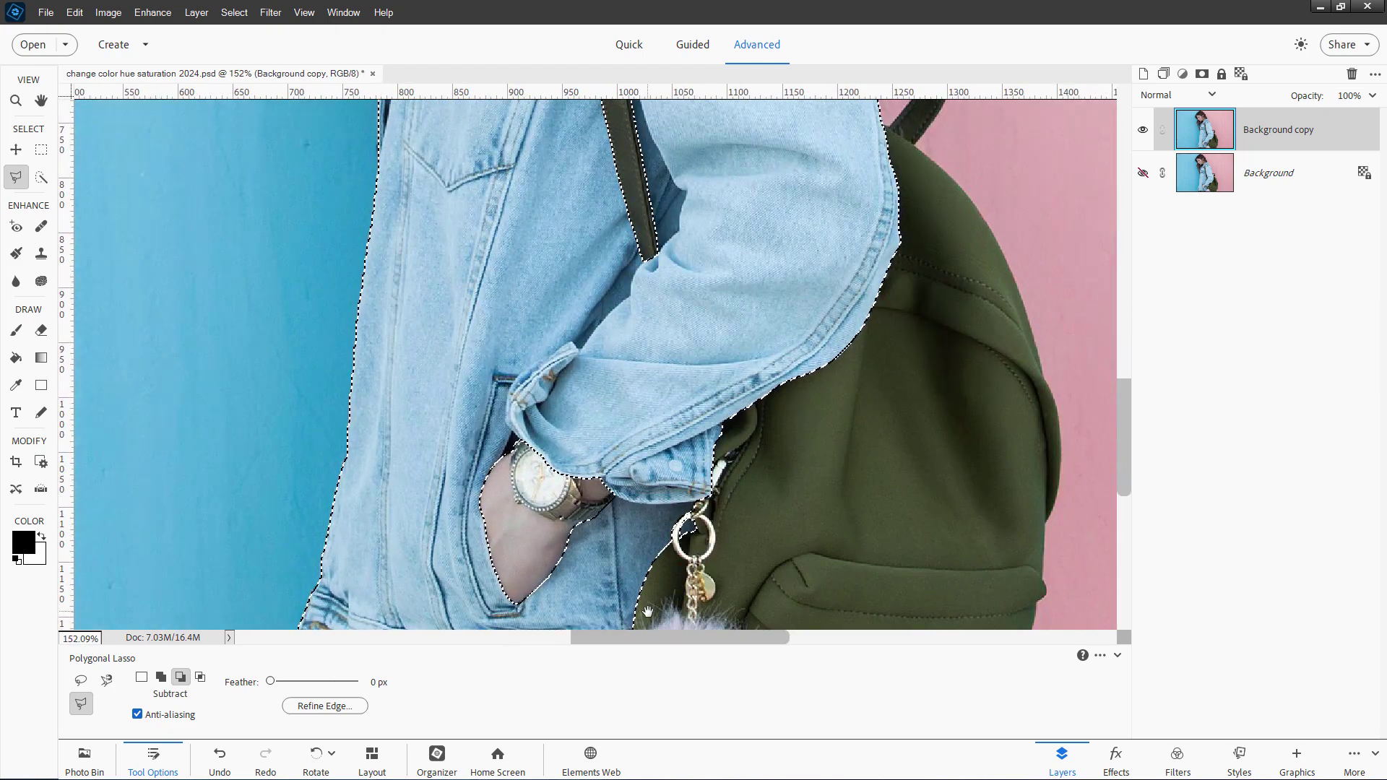
scroll(629, 495, "up", 2)
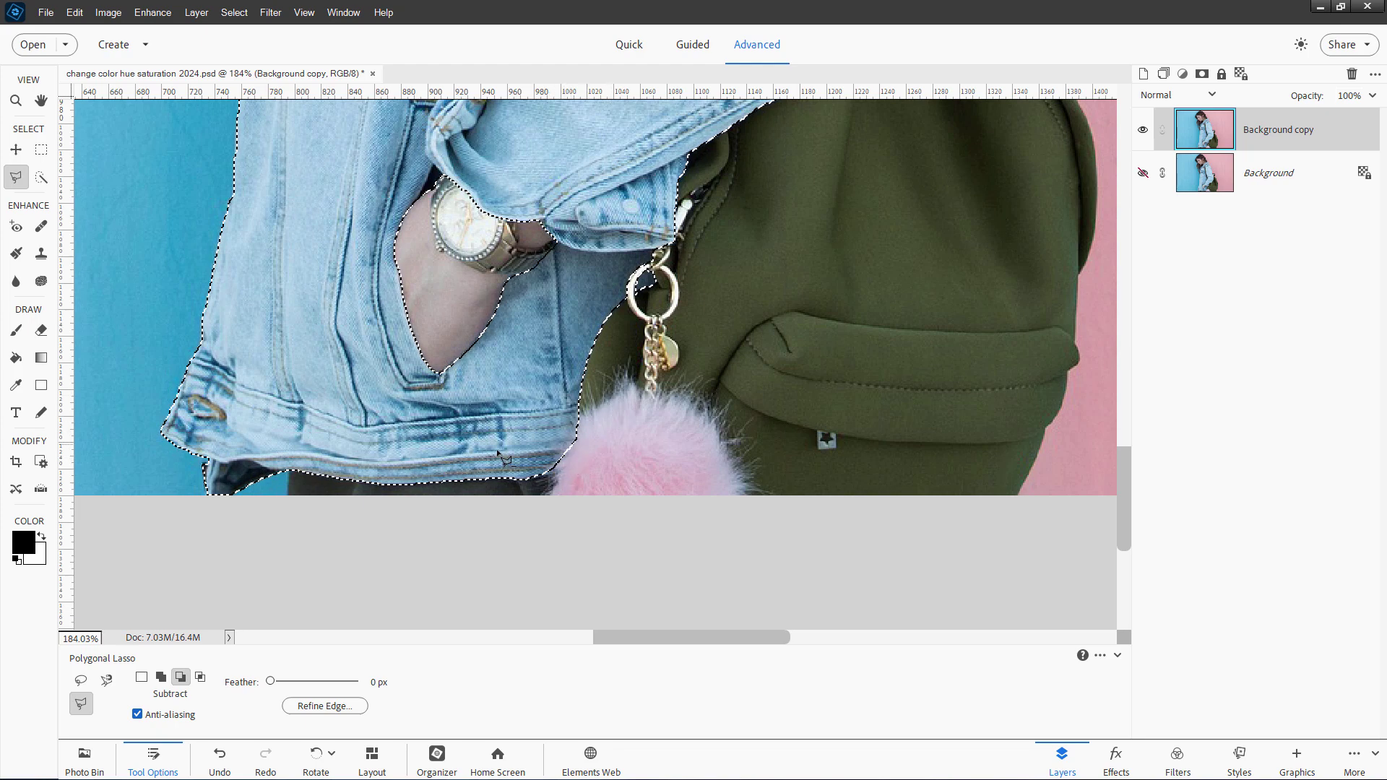
In Refine Edge, set the refine brush size to 15 and touch up the hem edge.
left_click(338, 707)
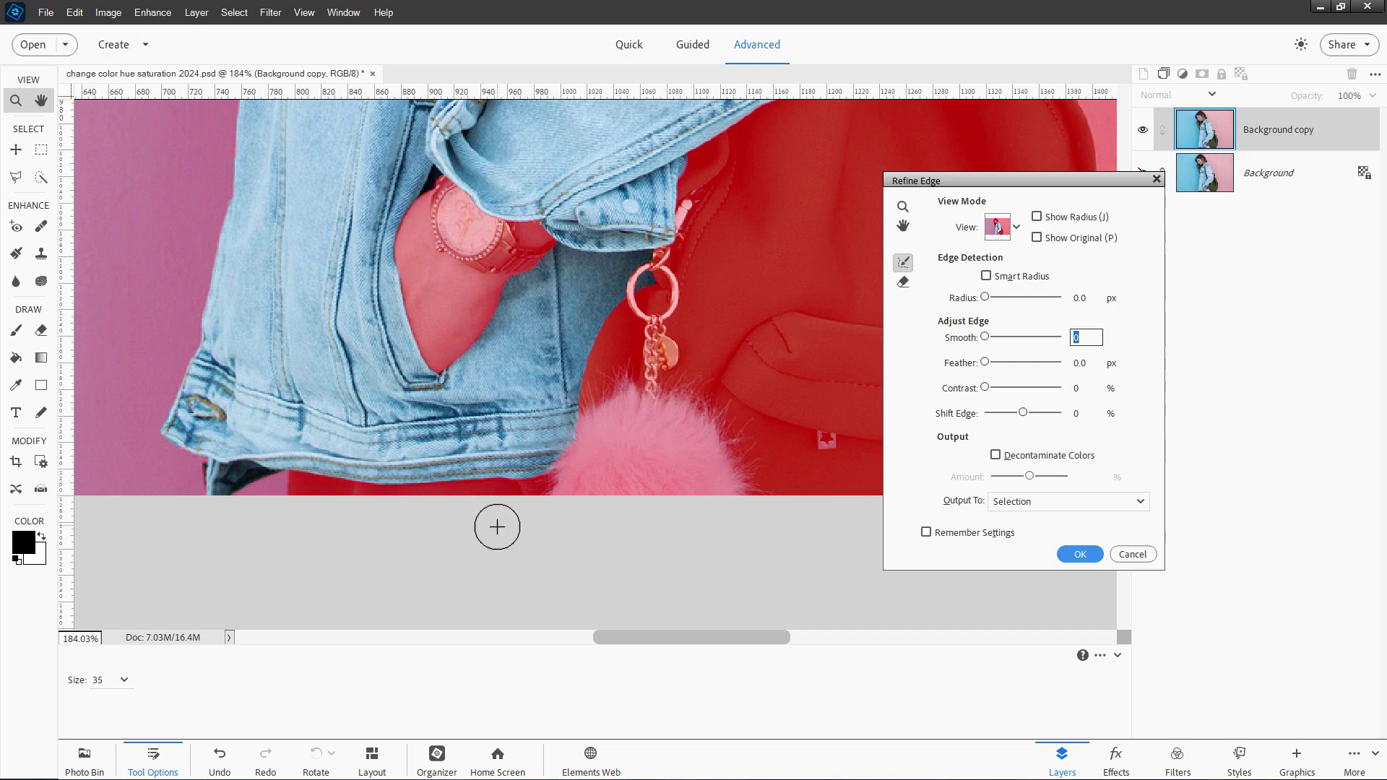
left_click(123, 680)
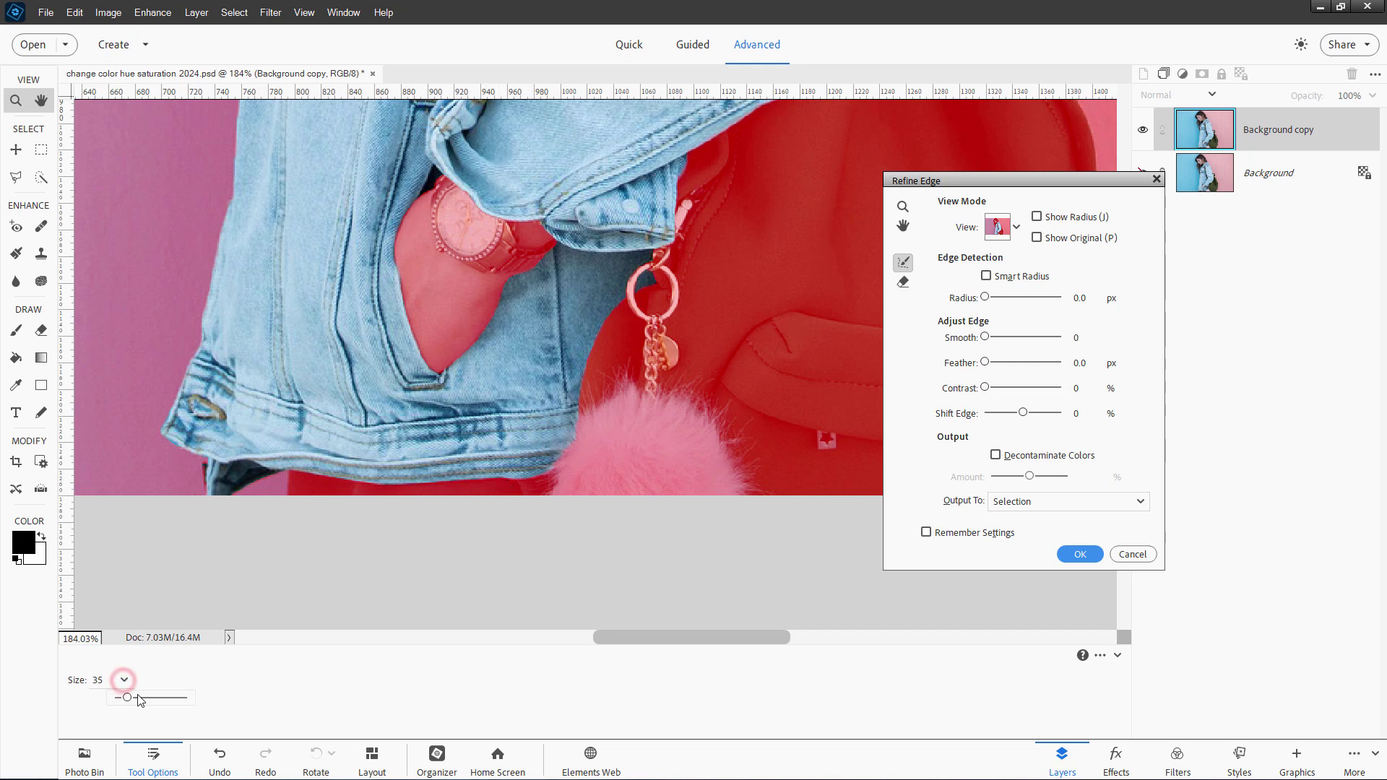
left_click_drag(125, 700, 120, 700)
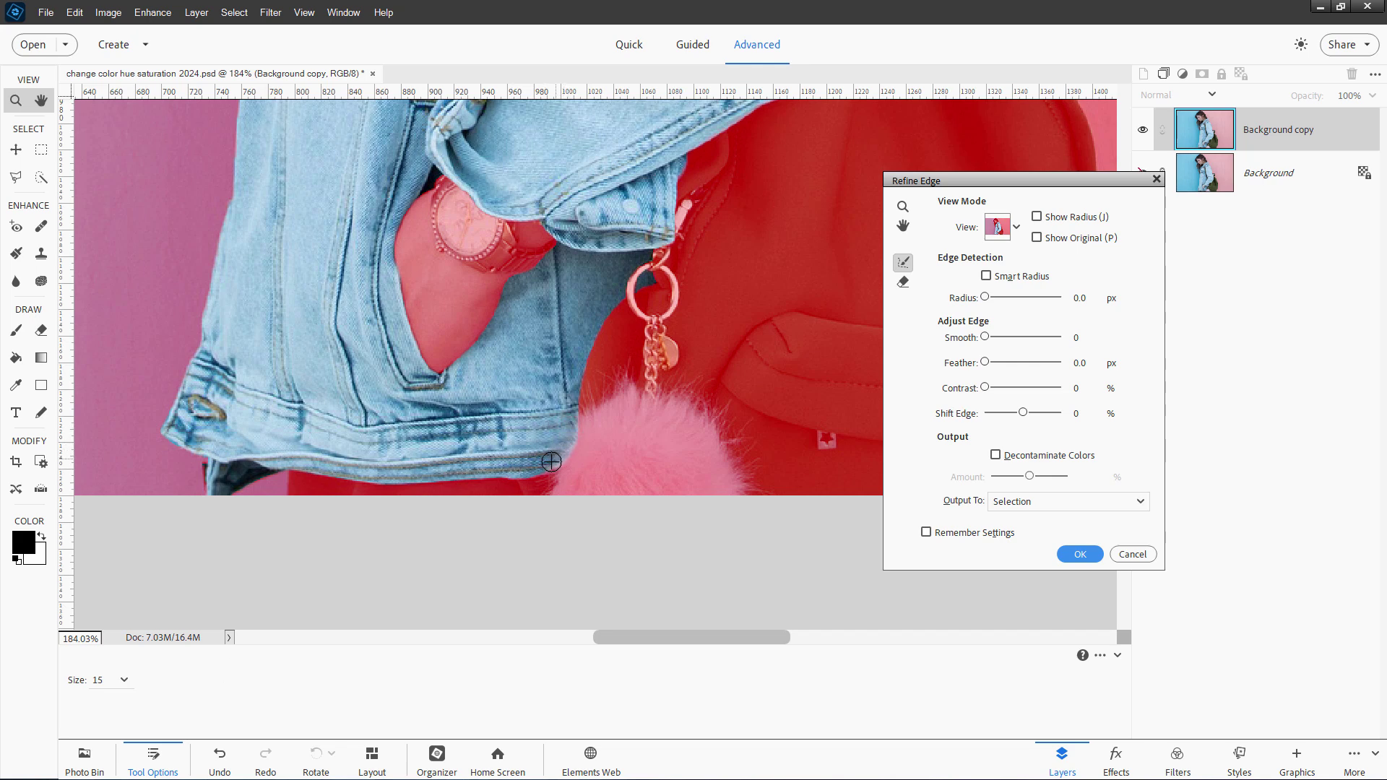
left_click(547, 463)
left_click(578, 468)
left_click(904, 282)
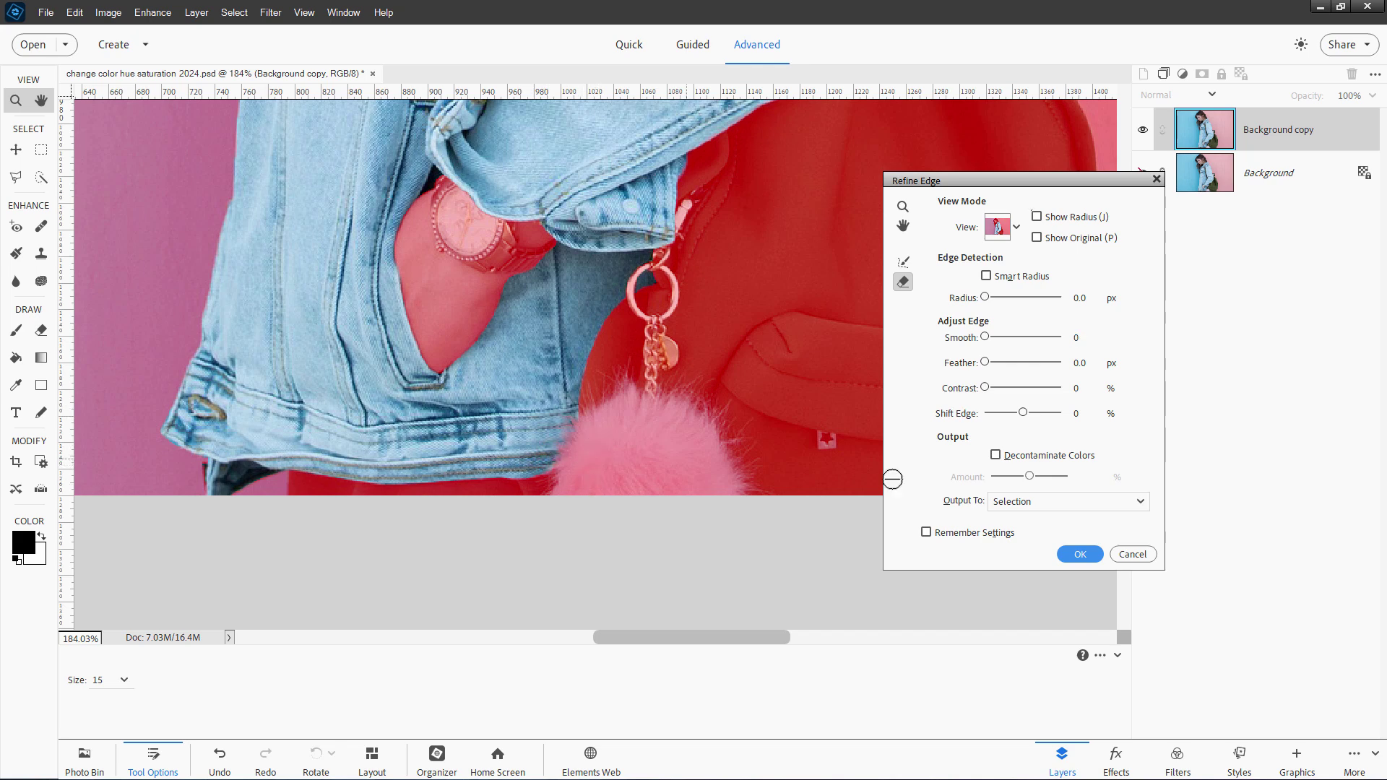
Output the refined selection to a New Layer with Layer Mask and confirm.
left_click(1054, 504)
left_click(1044, 562)
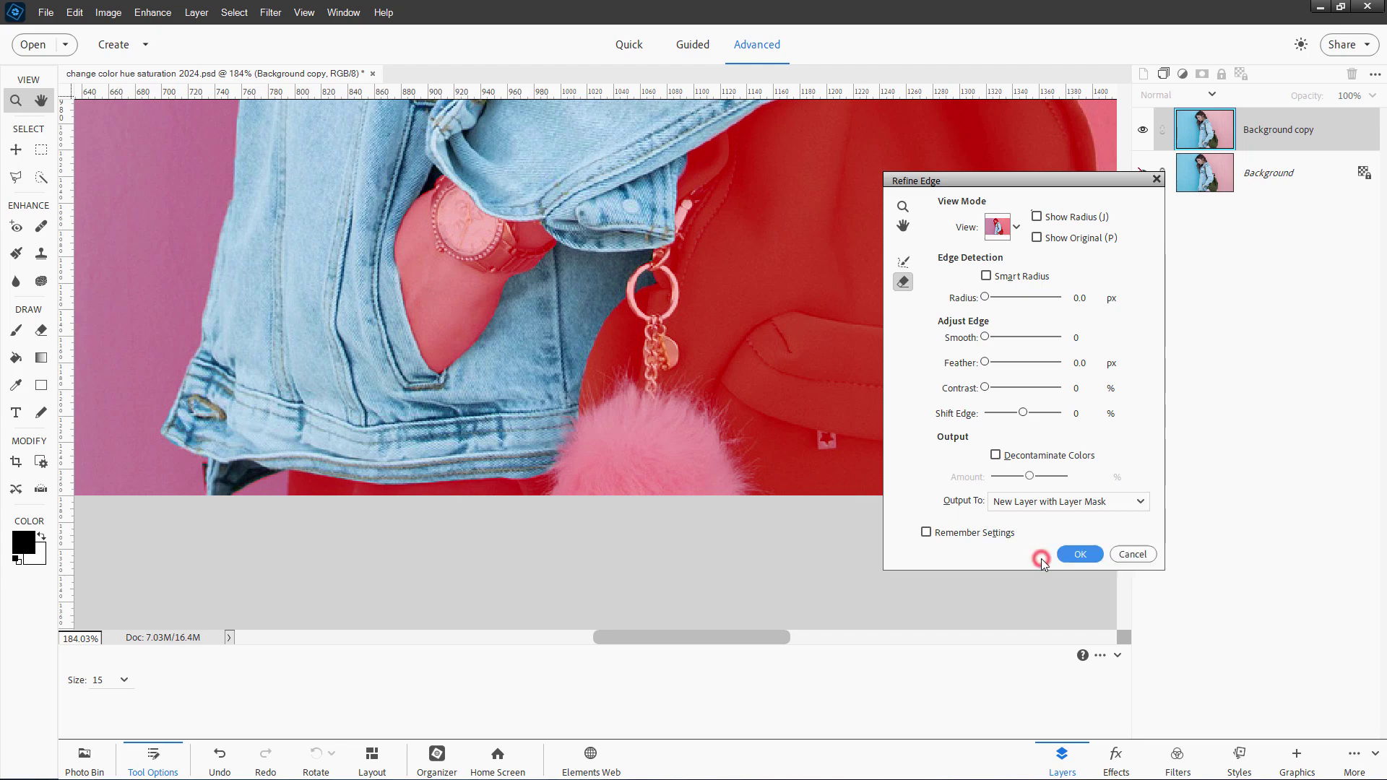
left_click(1084, 554)
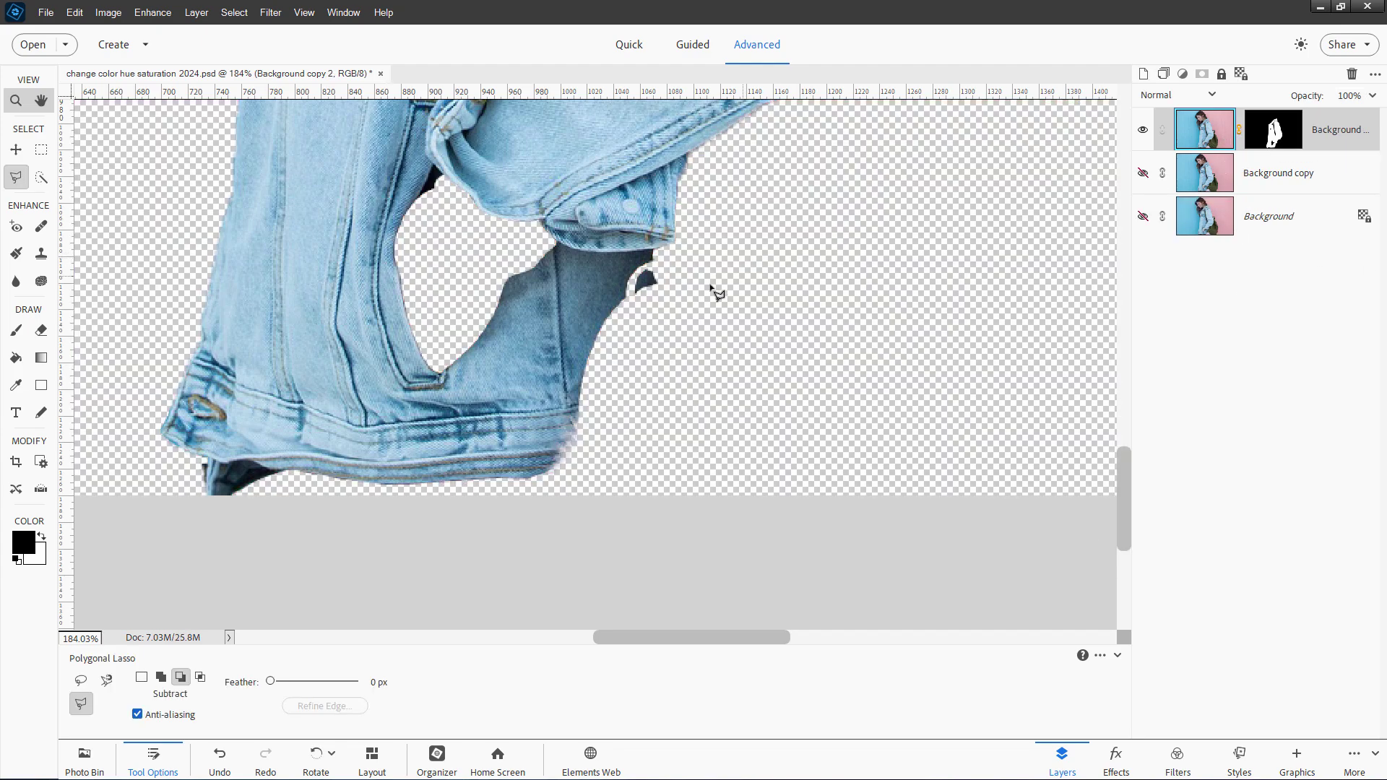
Zoom out, switch to the Move tool and make Background copy visible again.
scroll(706, 278, "down", 5)
scroll(706, 279, "down", 3)
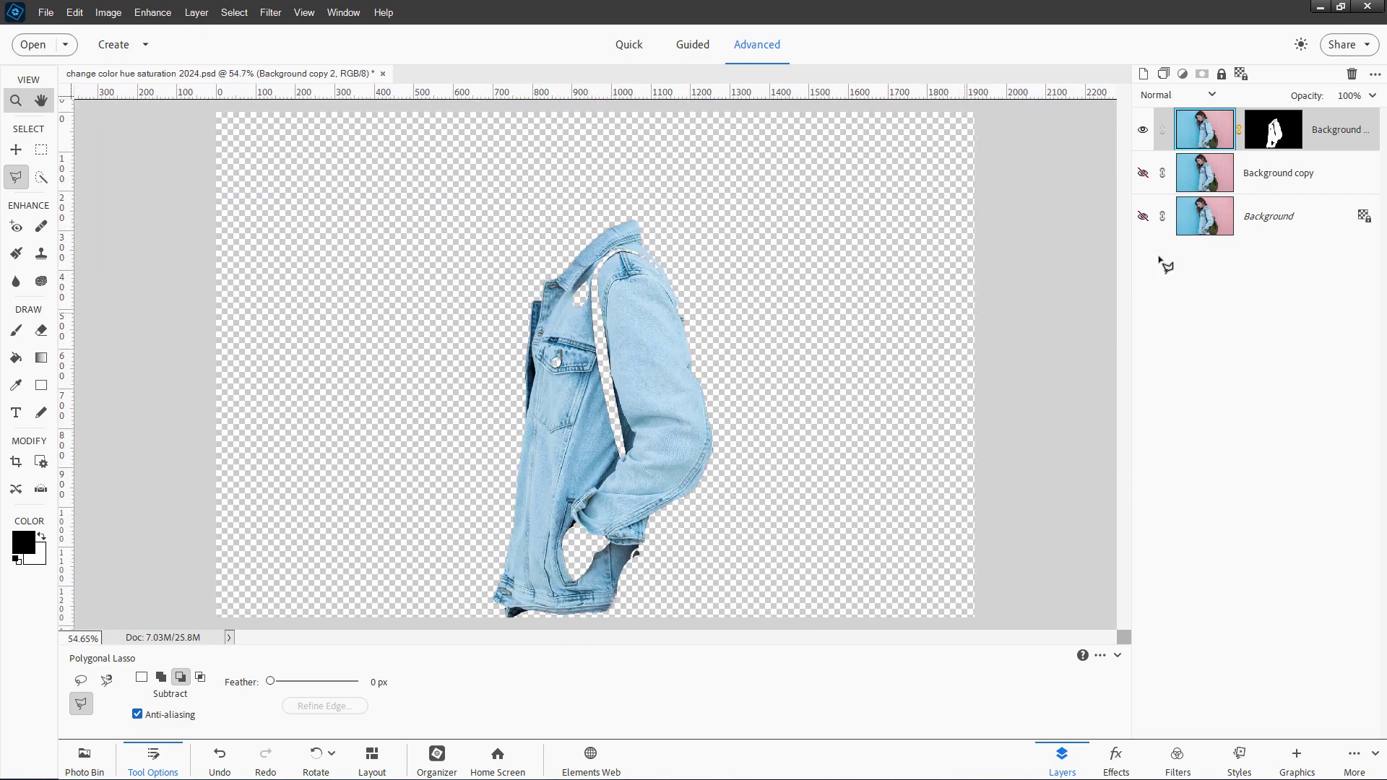
left_click(15, 150)
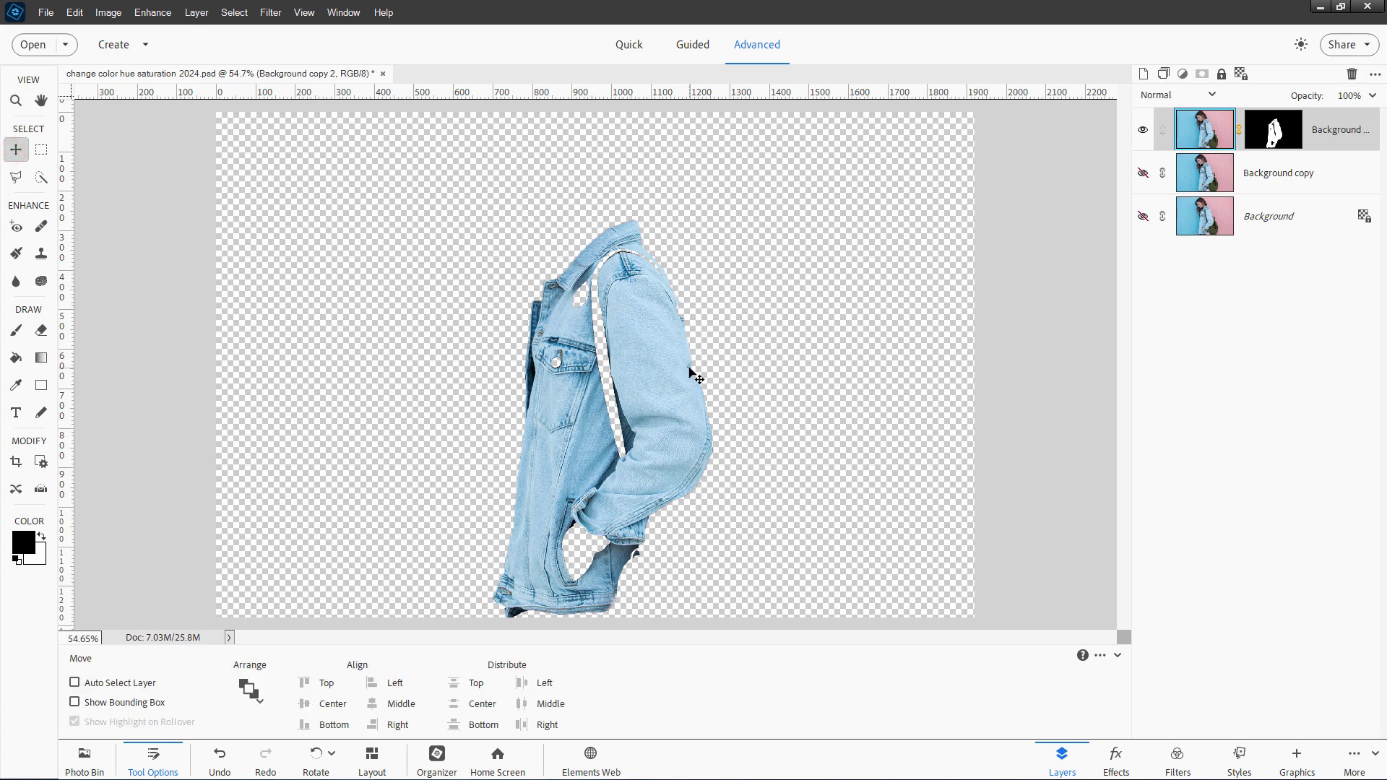
left_click(1143, 173)
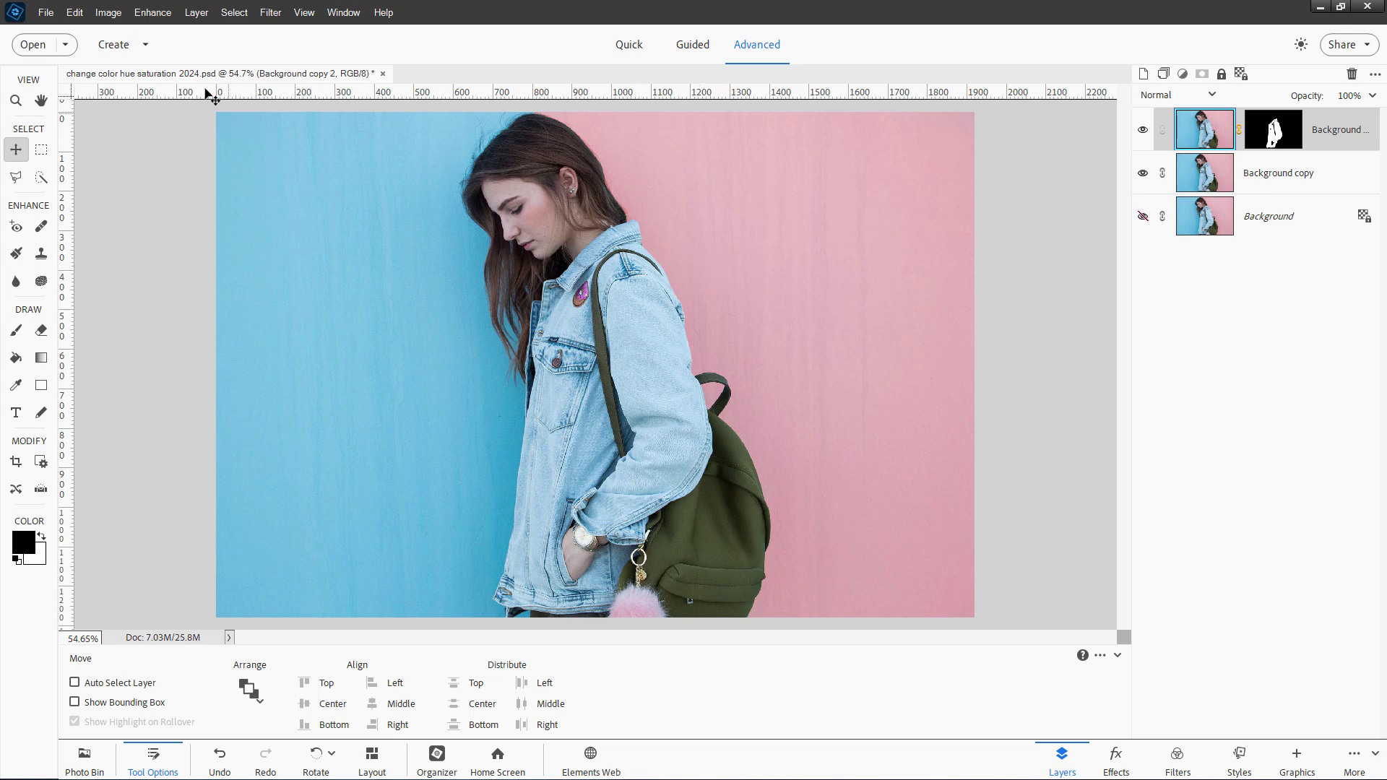
Add a Hue/Saturation adjustment layer clipped to the jacket layer below.
left_click(196, 13)
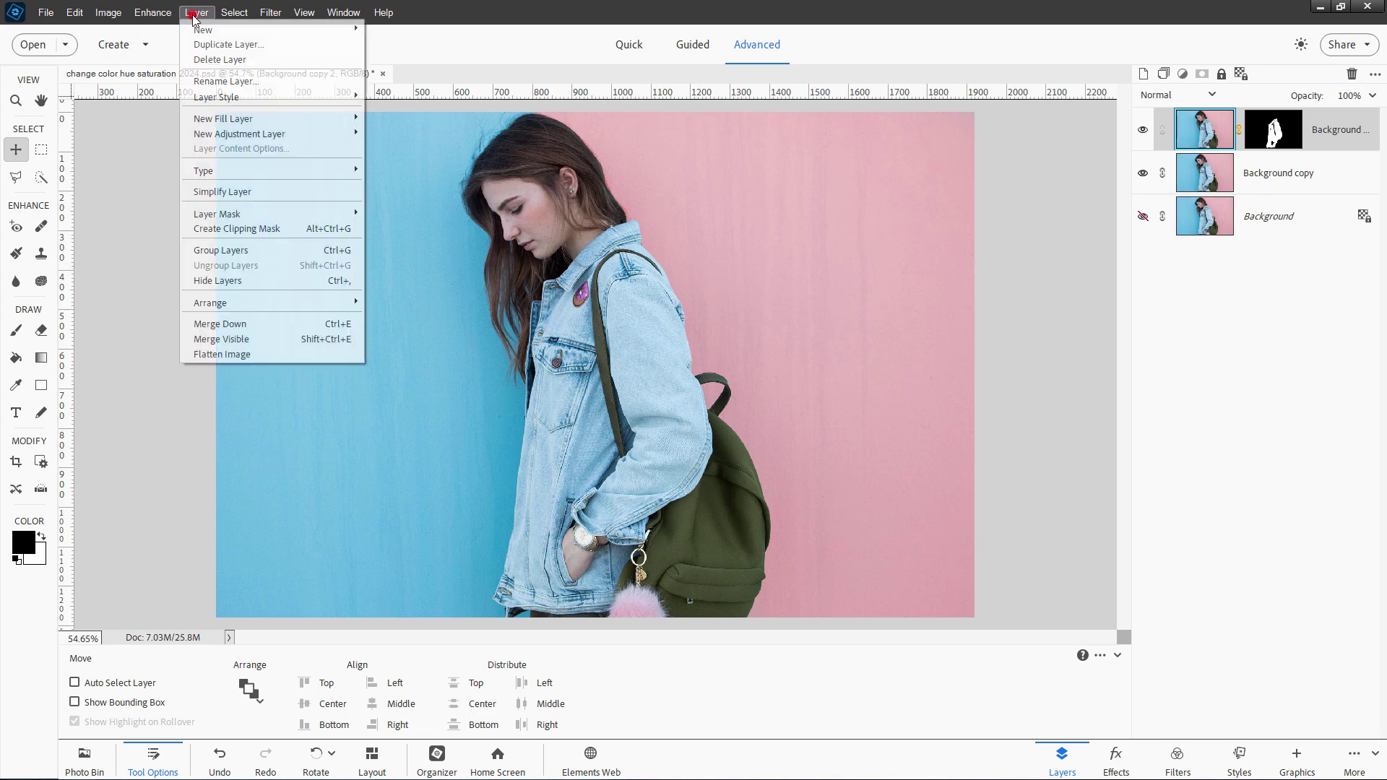
left_click(250, 134)
left_click(409, 171)
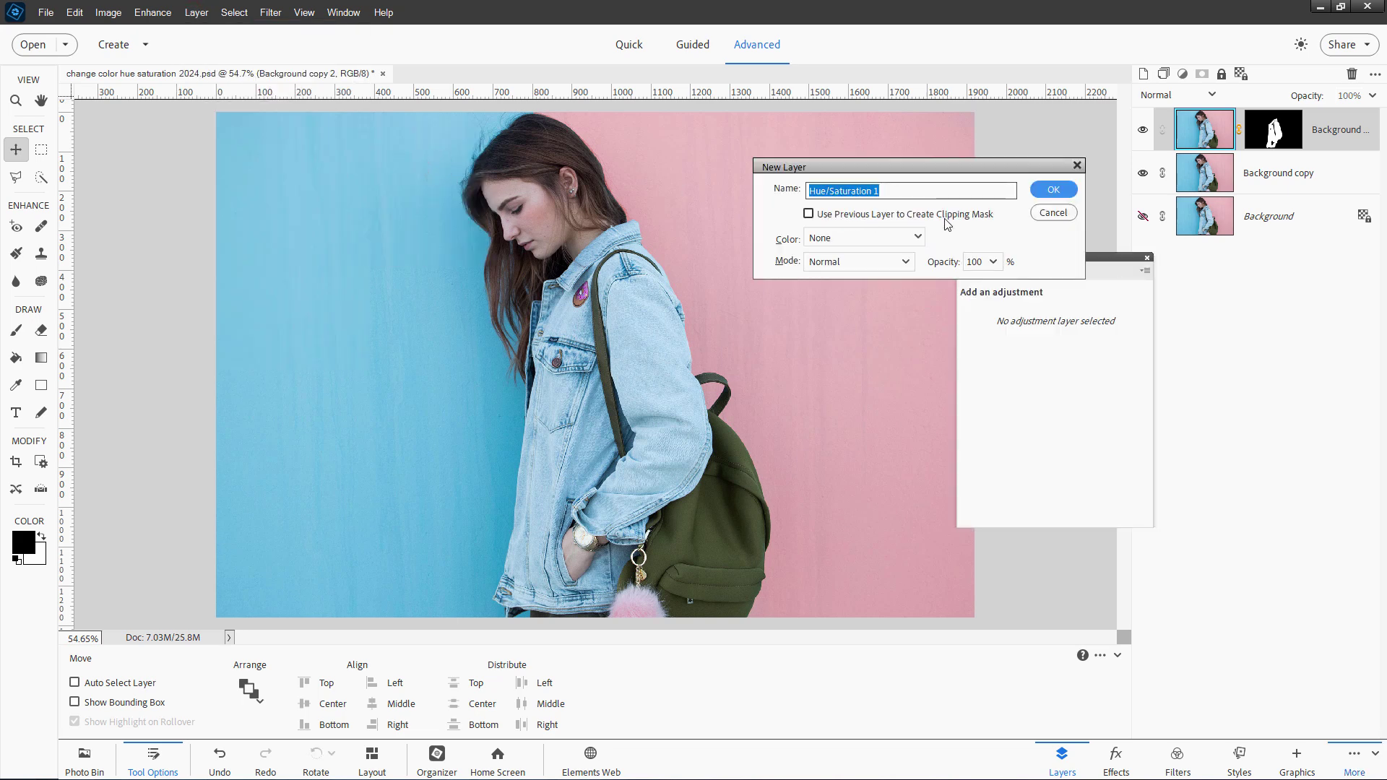
left_click(809, 214)
left_click(1052, 192)
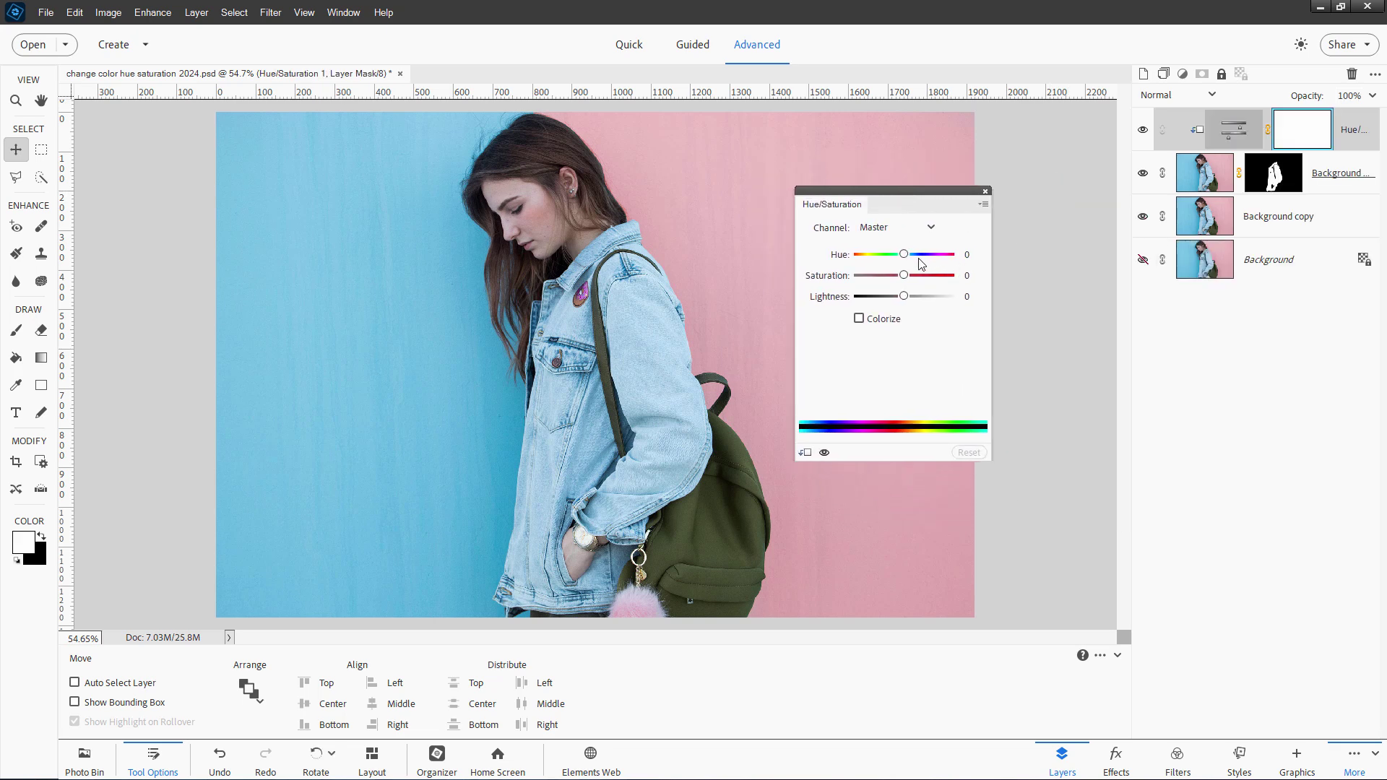
Enable Colorize so the jacket turns pink at Saturation 25, then close the settings.
left_click(860, 319)
left_click(860, 319)
left_click(860, 320)
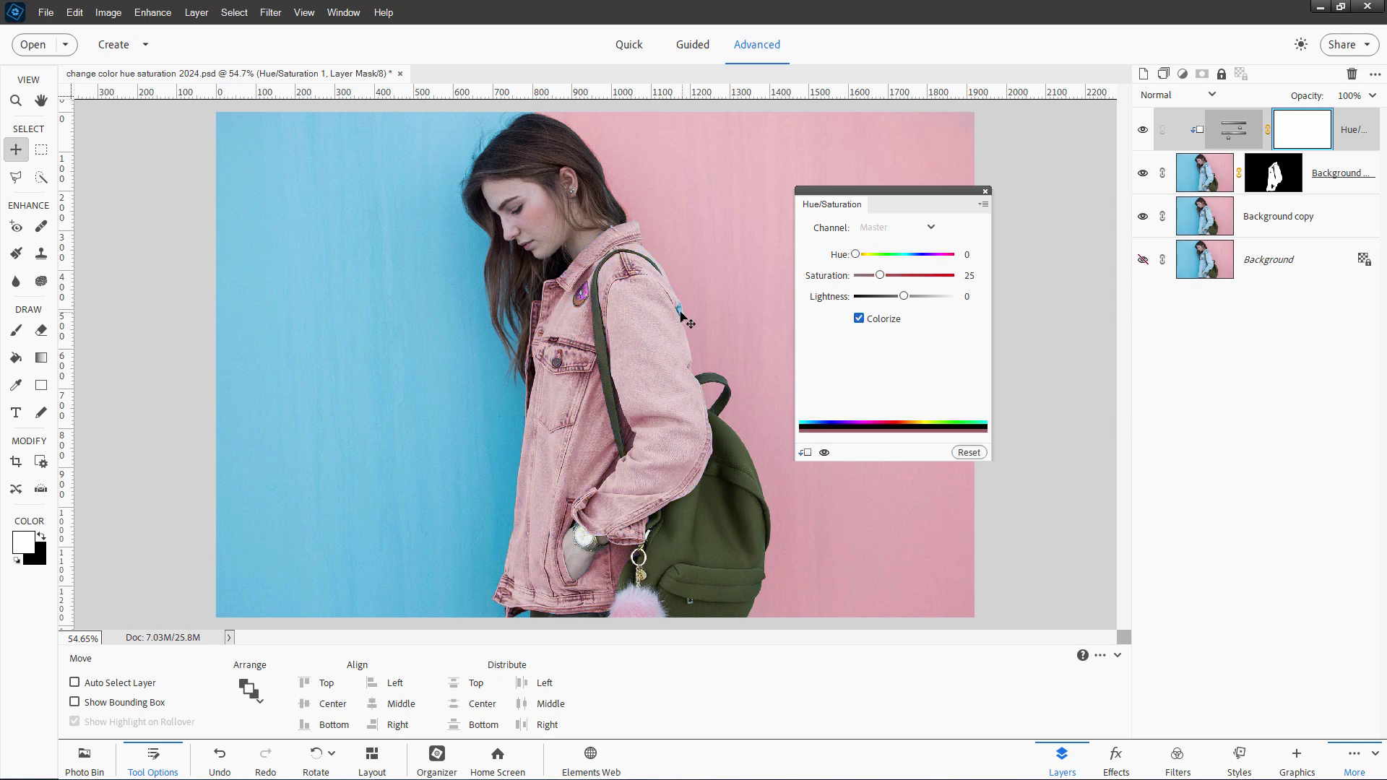
left_click_drag(879, 201, 917, 203)
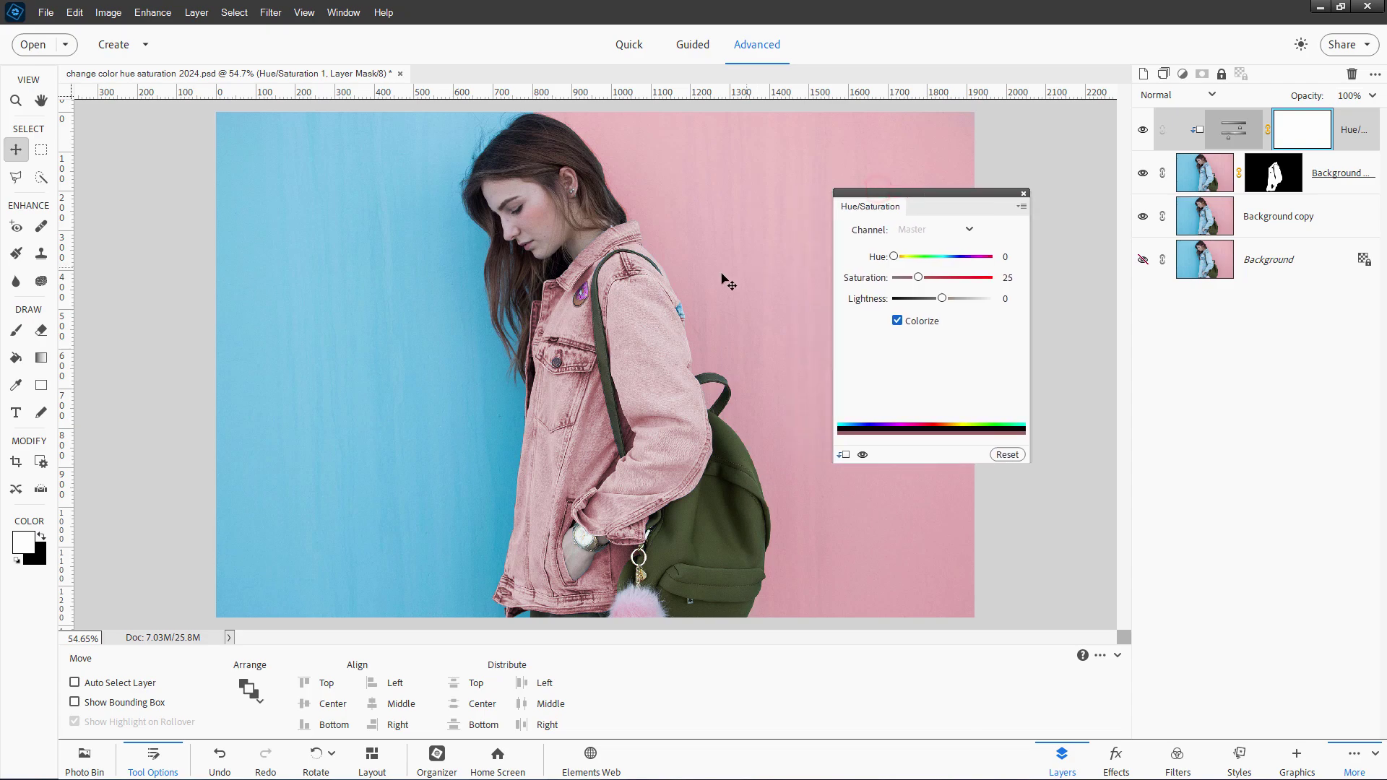
left_click(1024, 192)
Paint the jacket layer's mask with the Brush over the blue patch on the sleeve edge.
scroll(711, 314, "up", 5)
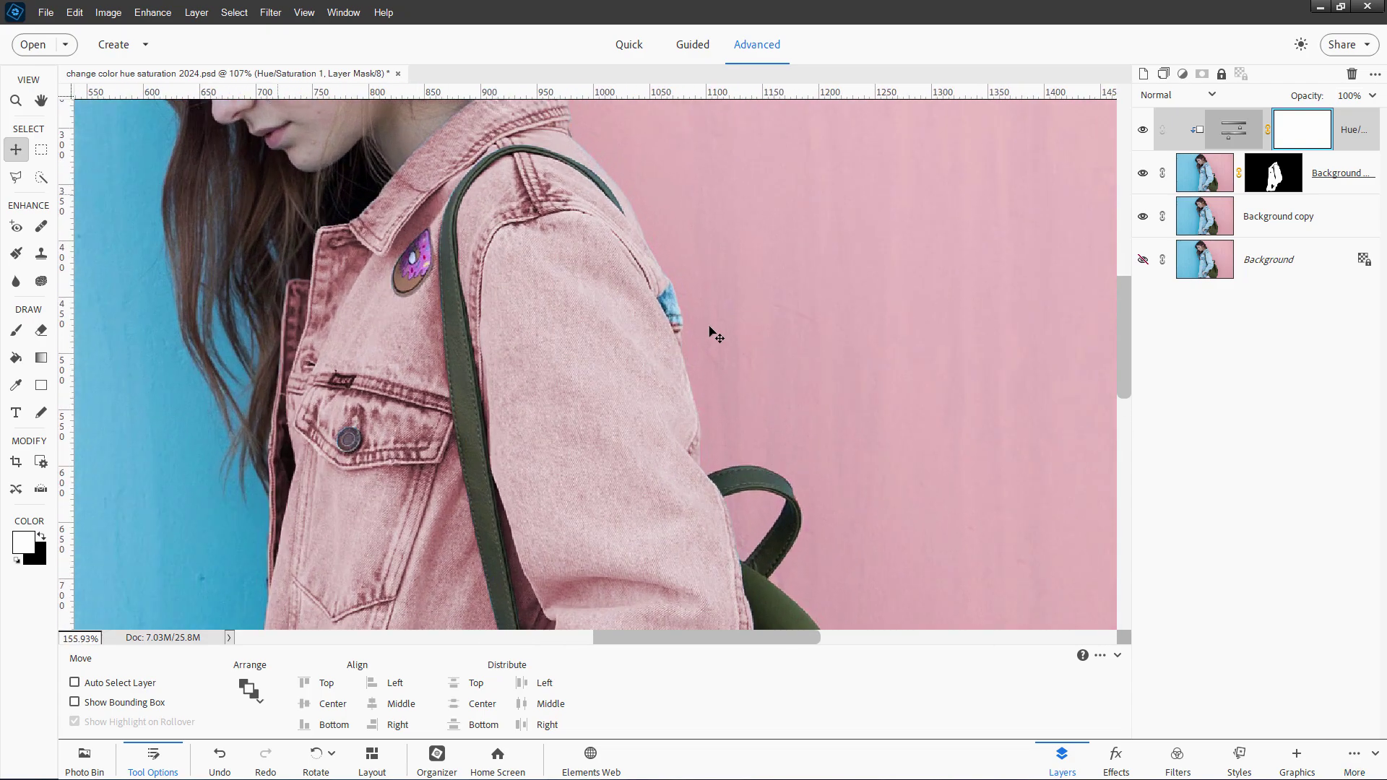
scroll(715, 334, "up", 4)
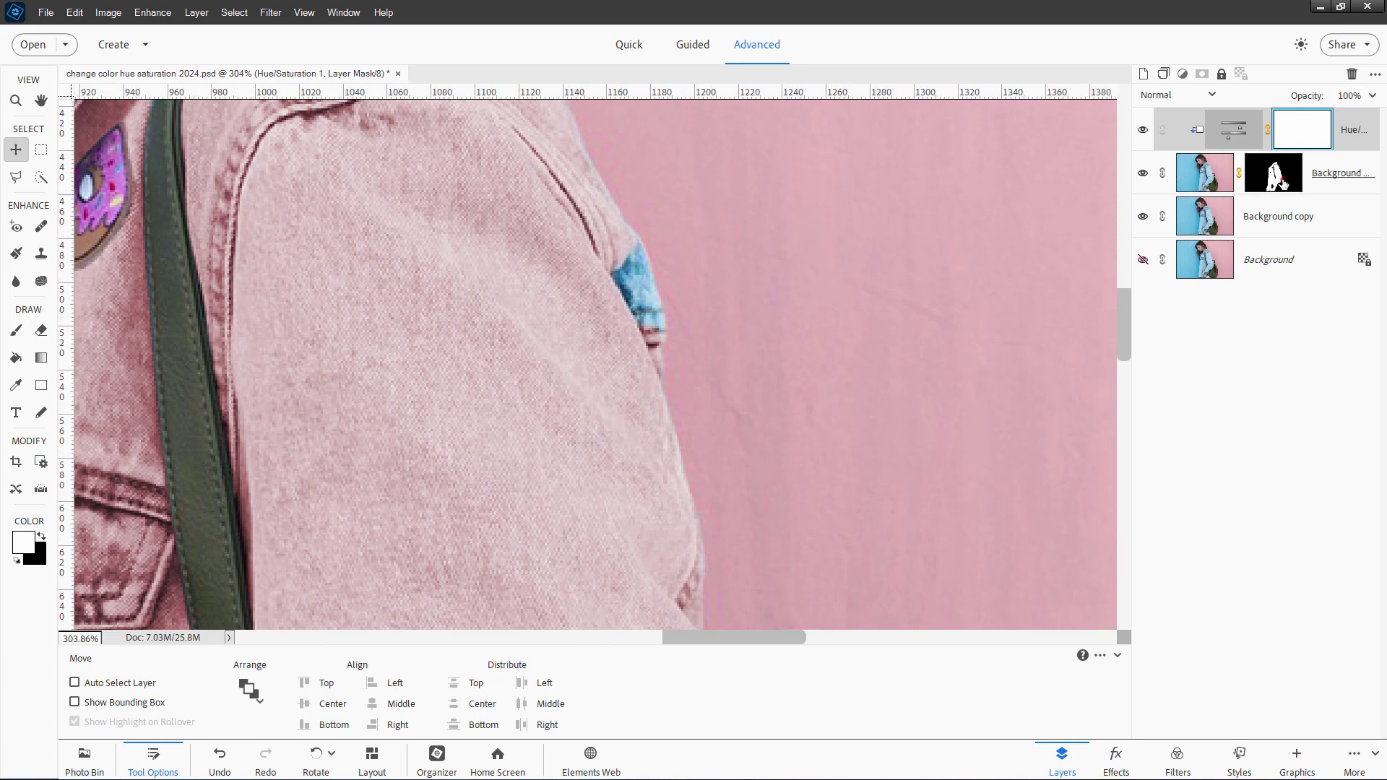
left_click(1282, 182)
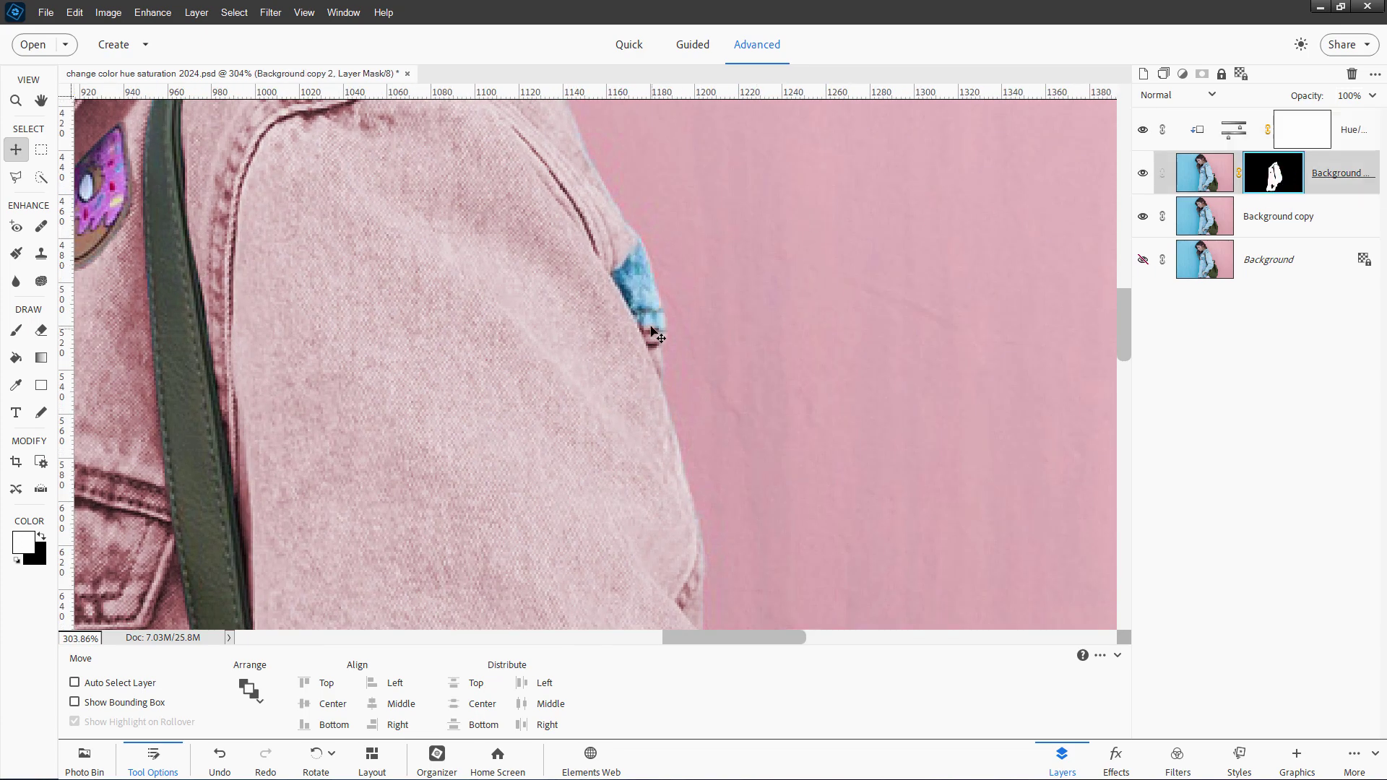
left_click(16, 331)
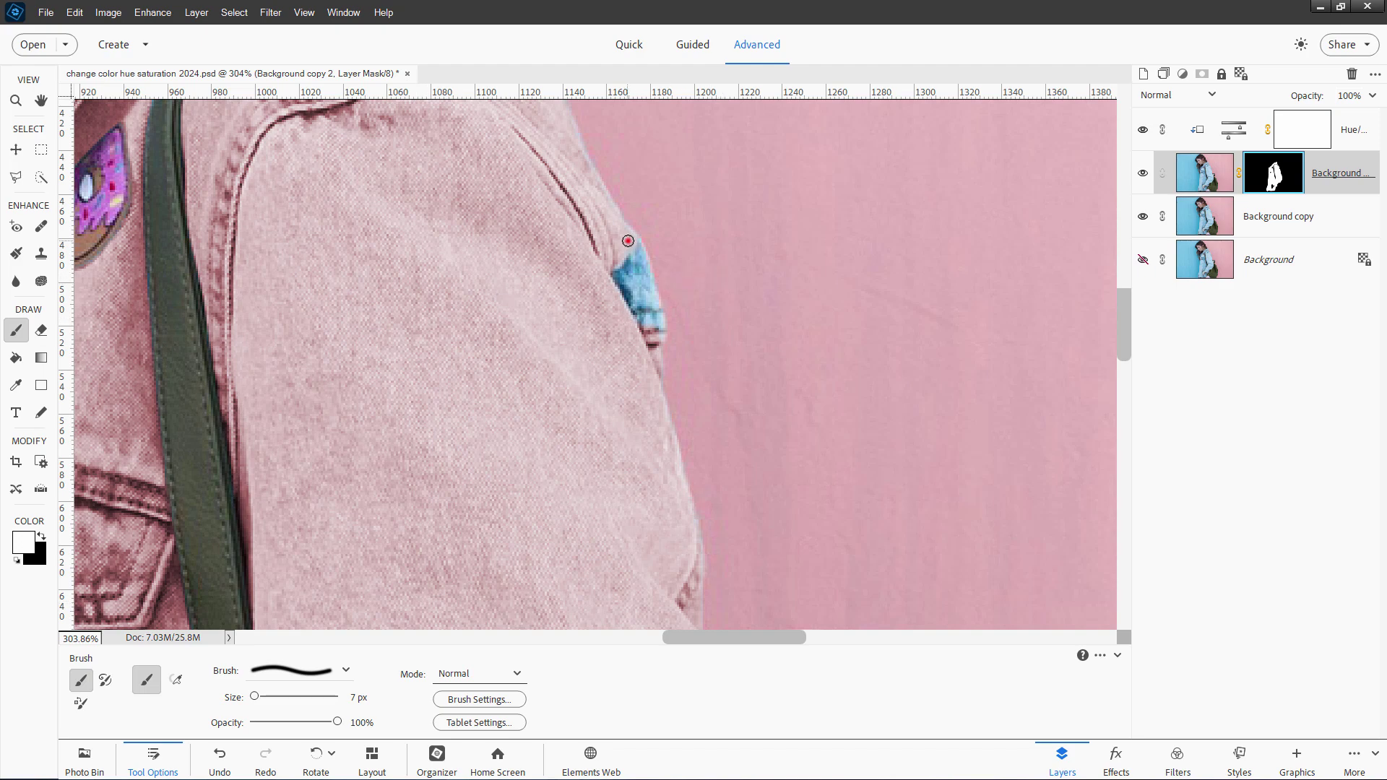
left_click_drag(628, 241, 640, 256)
left_click_drag(630, 272, 624, 292)
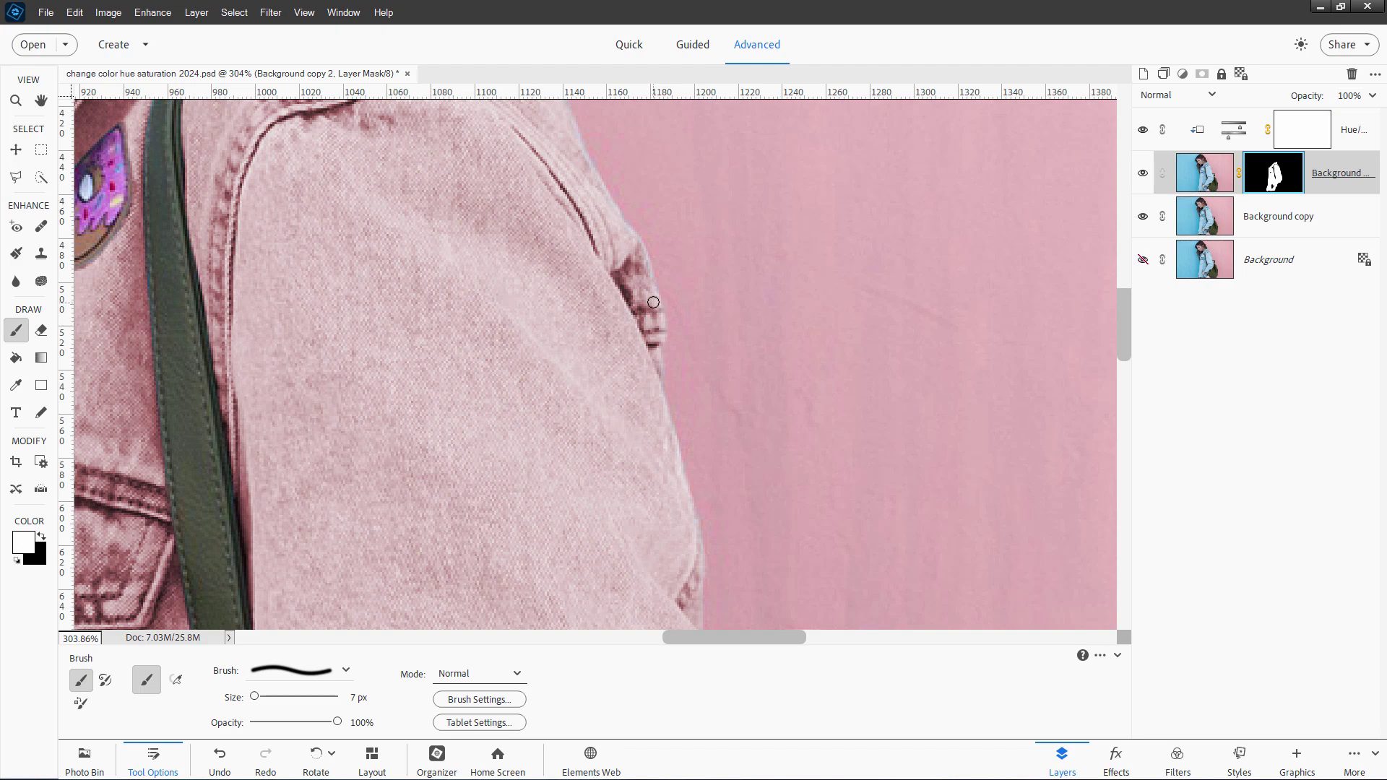
left_click_drag(652, 293, 649, 286)
left_click_drag(603, 199, 600, 224)
Zoom out and reopen the Hue/Saturation 1 adjustment settings.
scroll(504, 364, "down", 8)
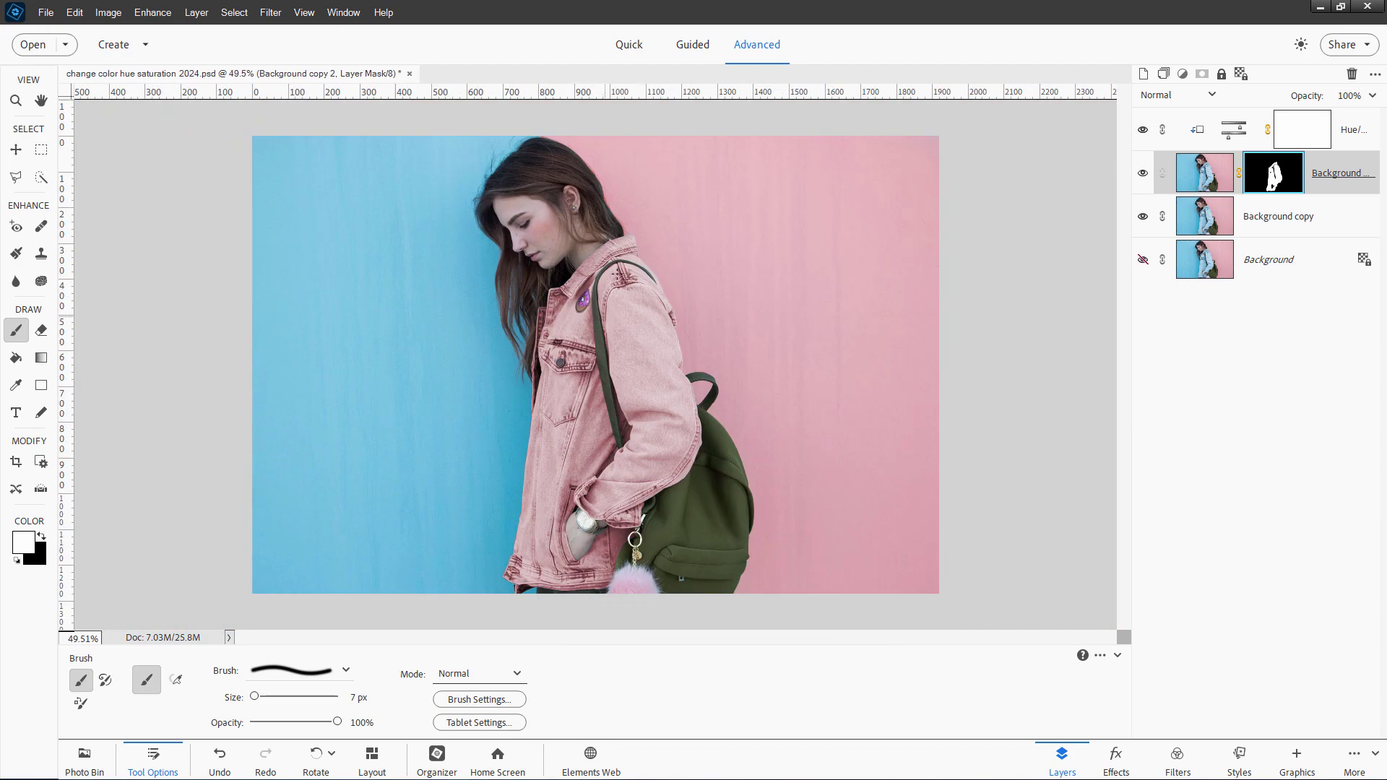
double_click(1237, 131)
mouse_move(978, 206)
left_mouse_down()
mouse_move(964, 192)
mouse_move(975, 209)
left_mouse_up()
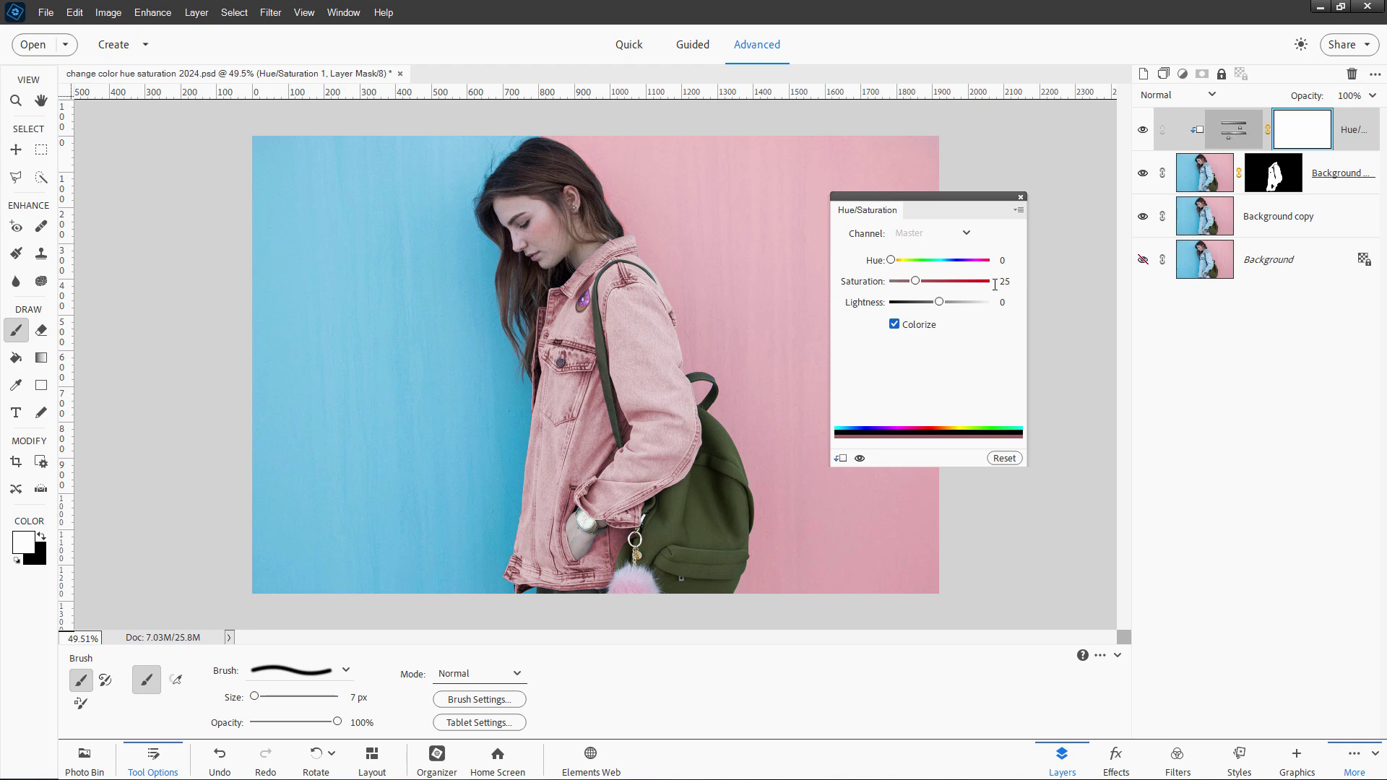
Toggle Colorize on and off, try a yellow-green hue, and leave Colorize unticked.
left_click(895, 326)
left_click(895, 326)
left_click(895, 326)
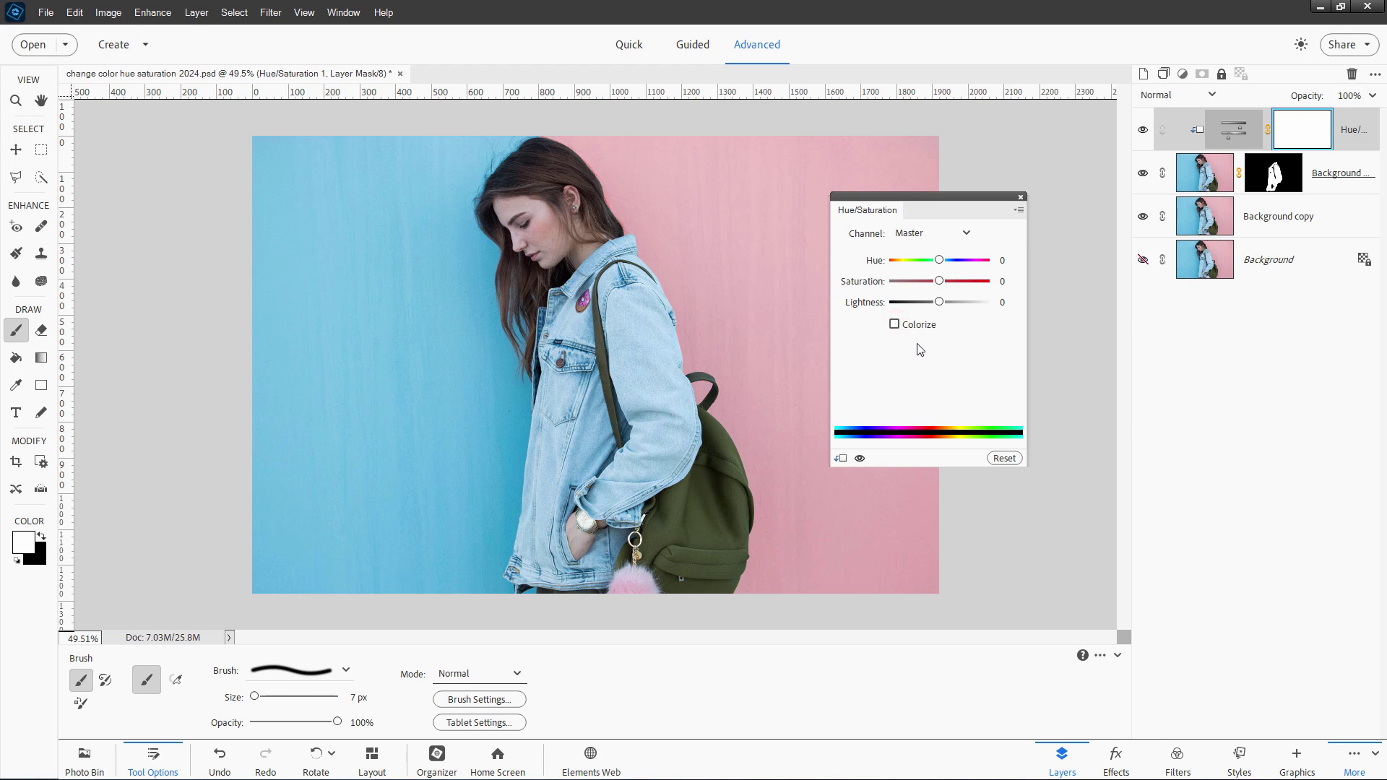
left_click(895, 325)
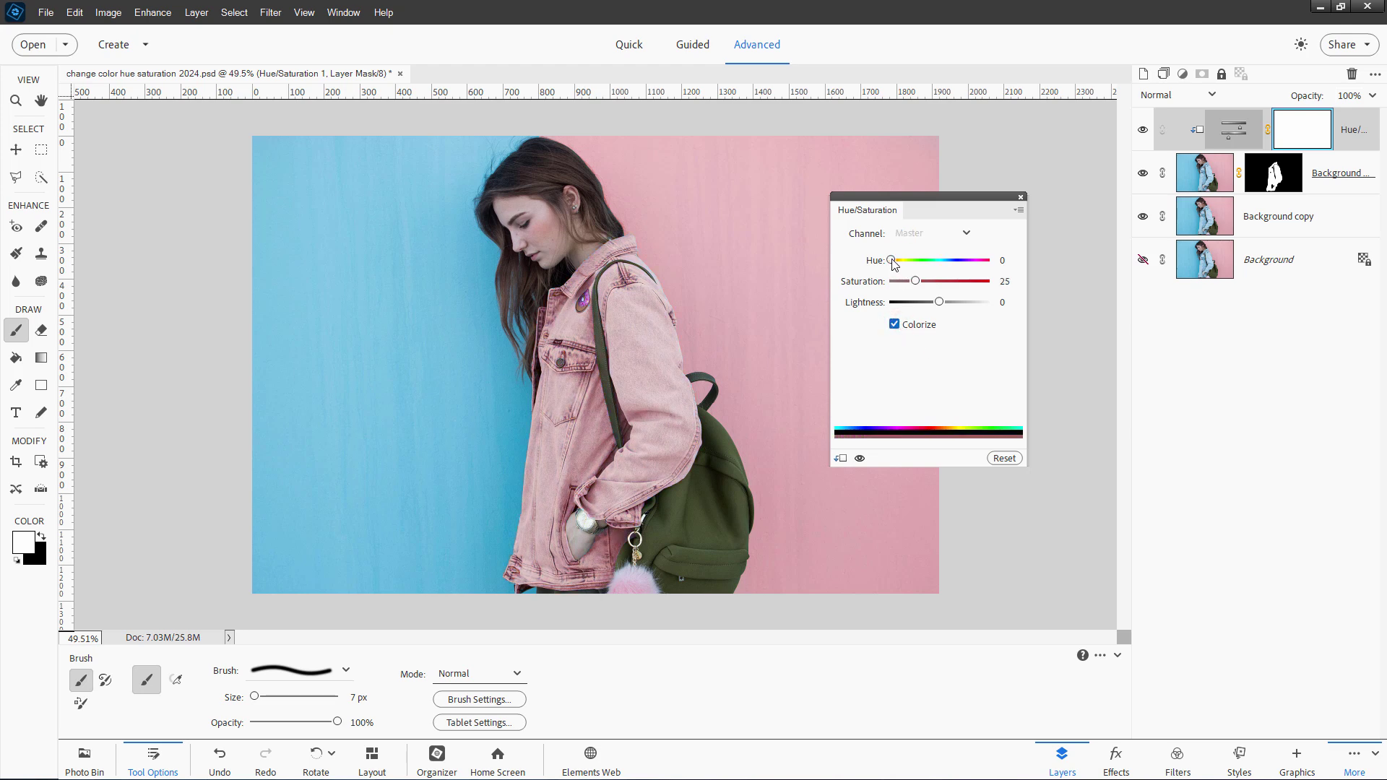
left_click_drag(893, 261, 925, 263)
left_click(895, 326)
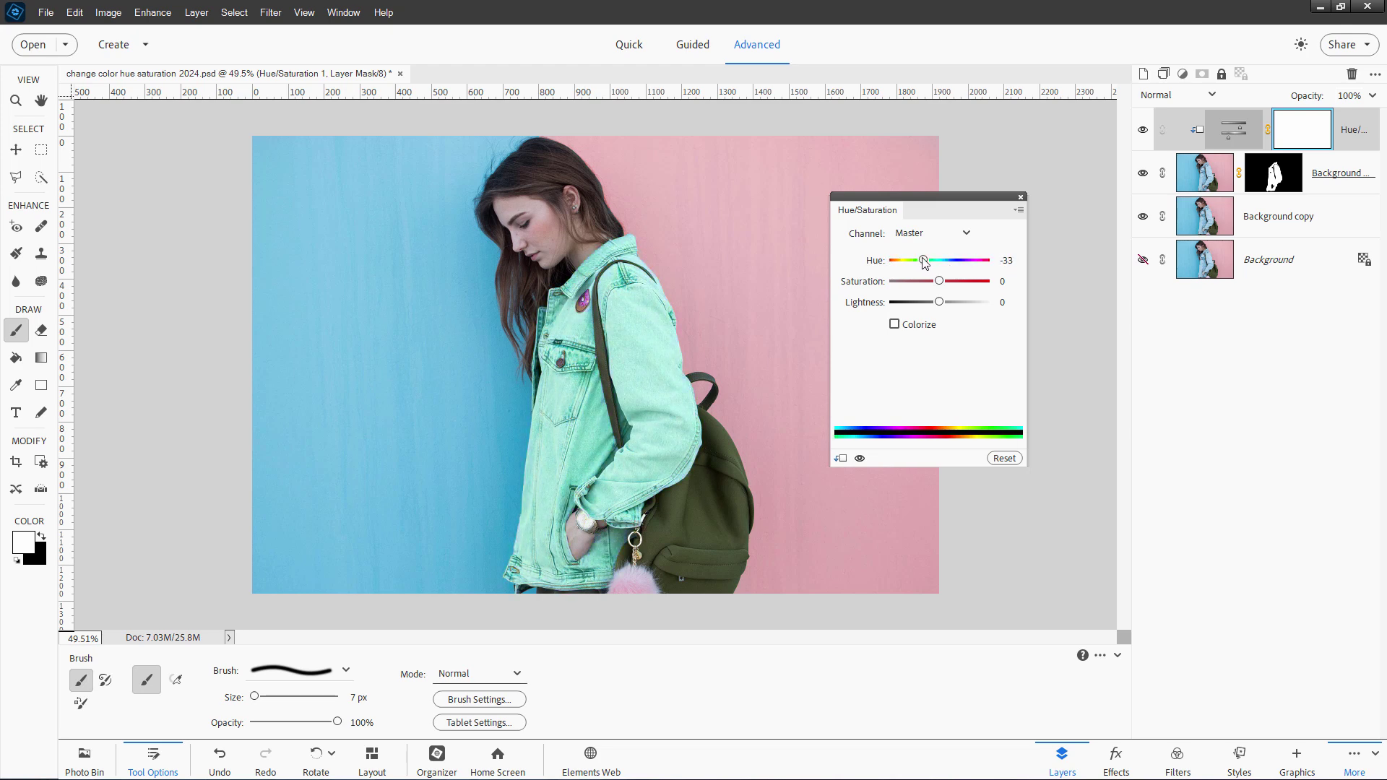
Try higher saturation and darker lightness, then reset Hue, Saturation and Lightness to 0.
left_click(968, 281)
left_click_drag(938, 302, 911, 302)
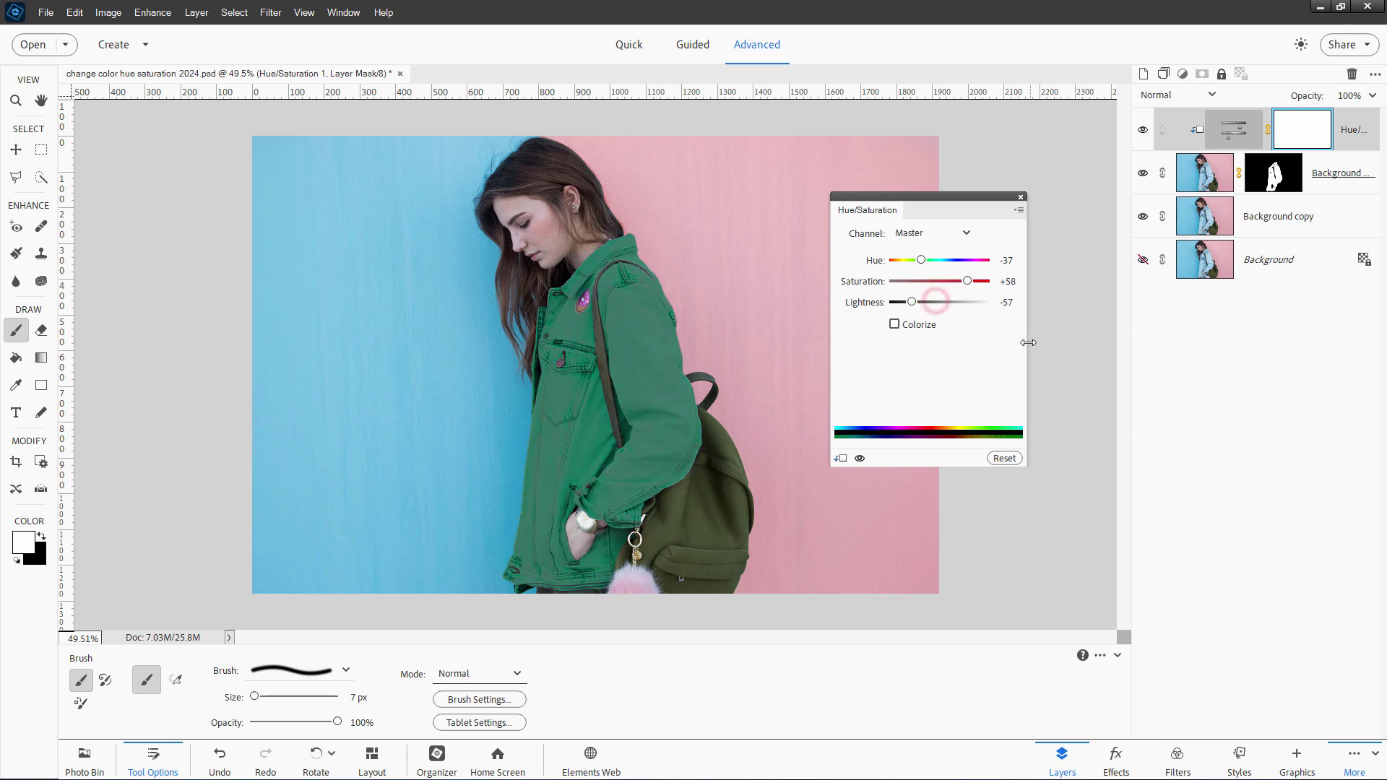
left_click(876, 263)
left_click(874, 304)
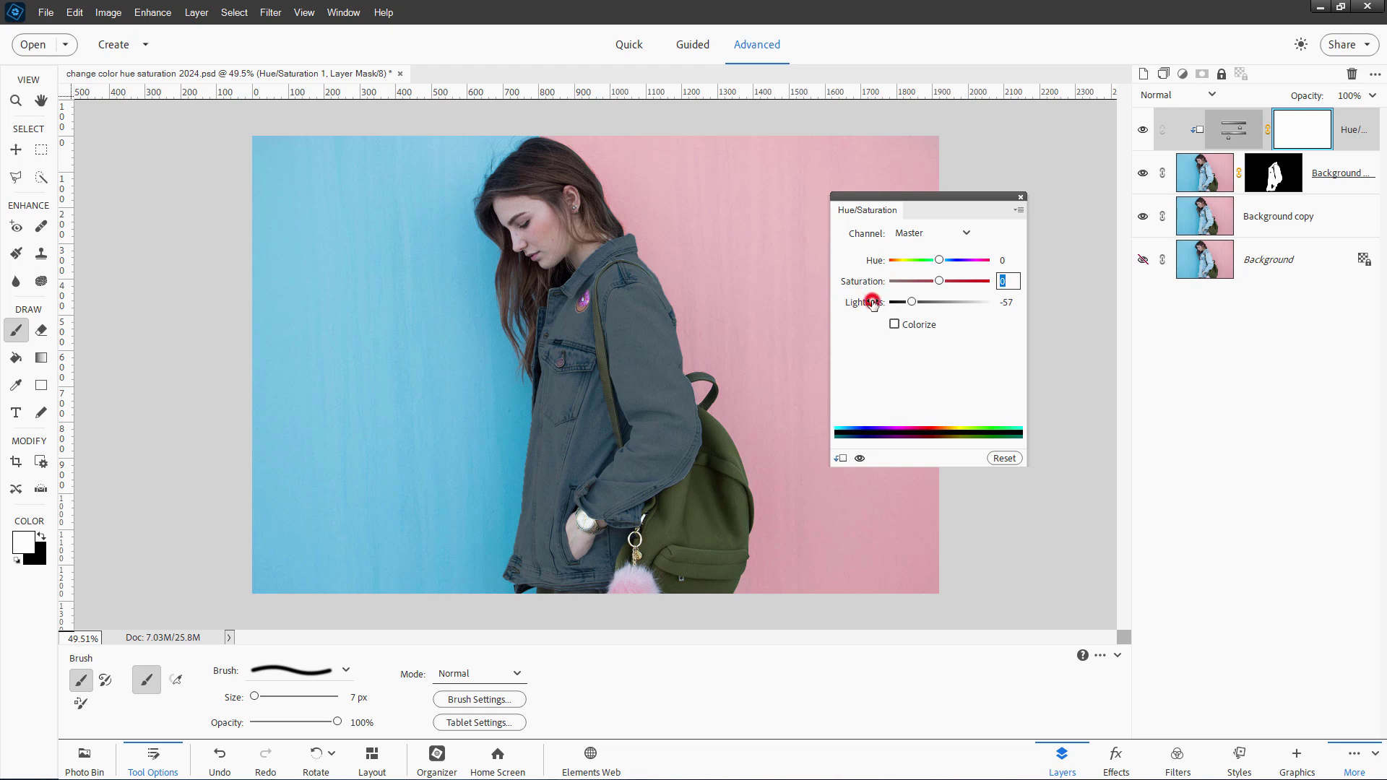
left_click(1008, 302)
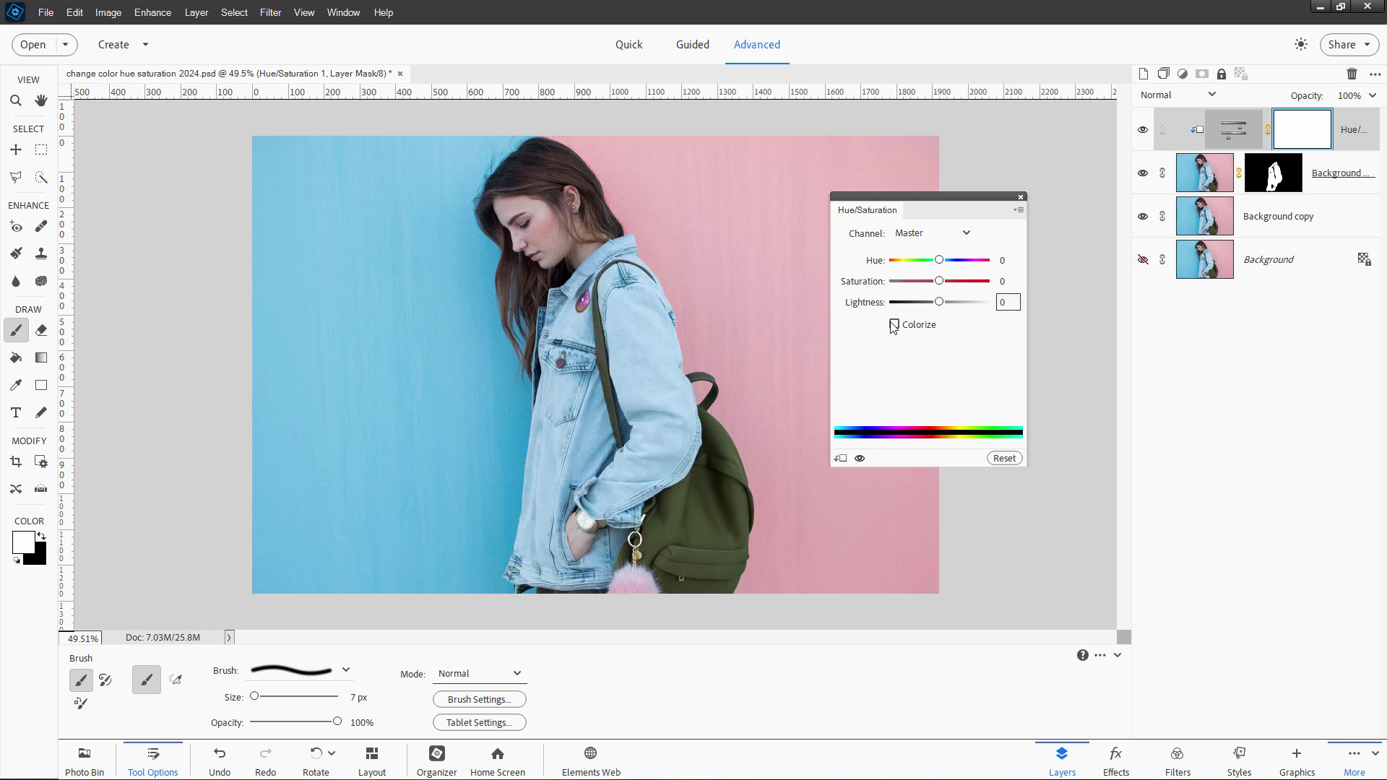
Make the jacket mustard yellow with Hue -151, Saturation +3 and Lightness -7, then close the settings.
mouse_move(944, 265)
left_mouse_down()
mouse_move(899, 263)
mouse_move(938, 304)
mouse_move(924, 282)
mouse_move(937, 282)
left_mouse_up()
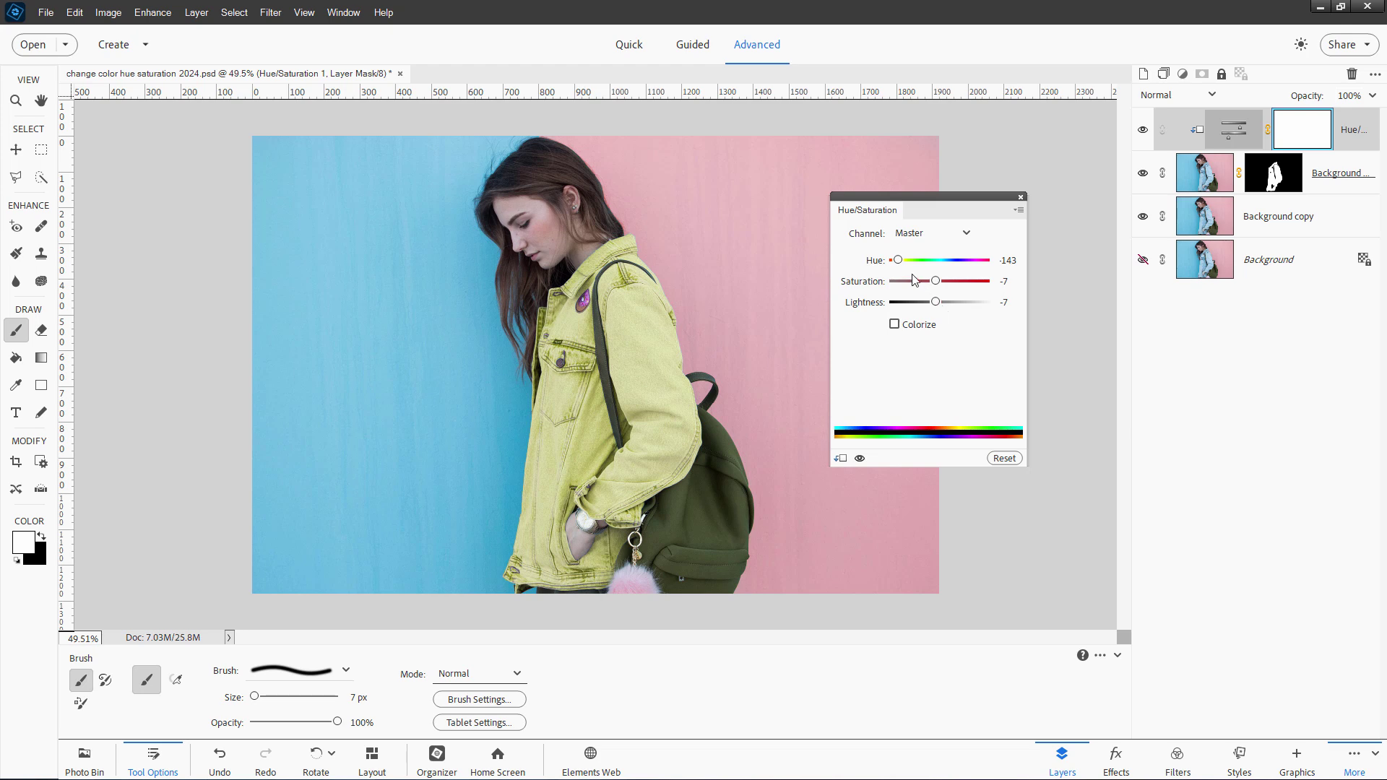
left_click_drag(898, 260, 896, 261)
left_click_drag(936, 281, 944, 281)
left_click(1021, 198)
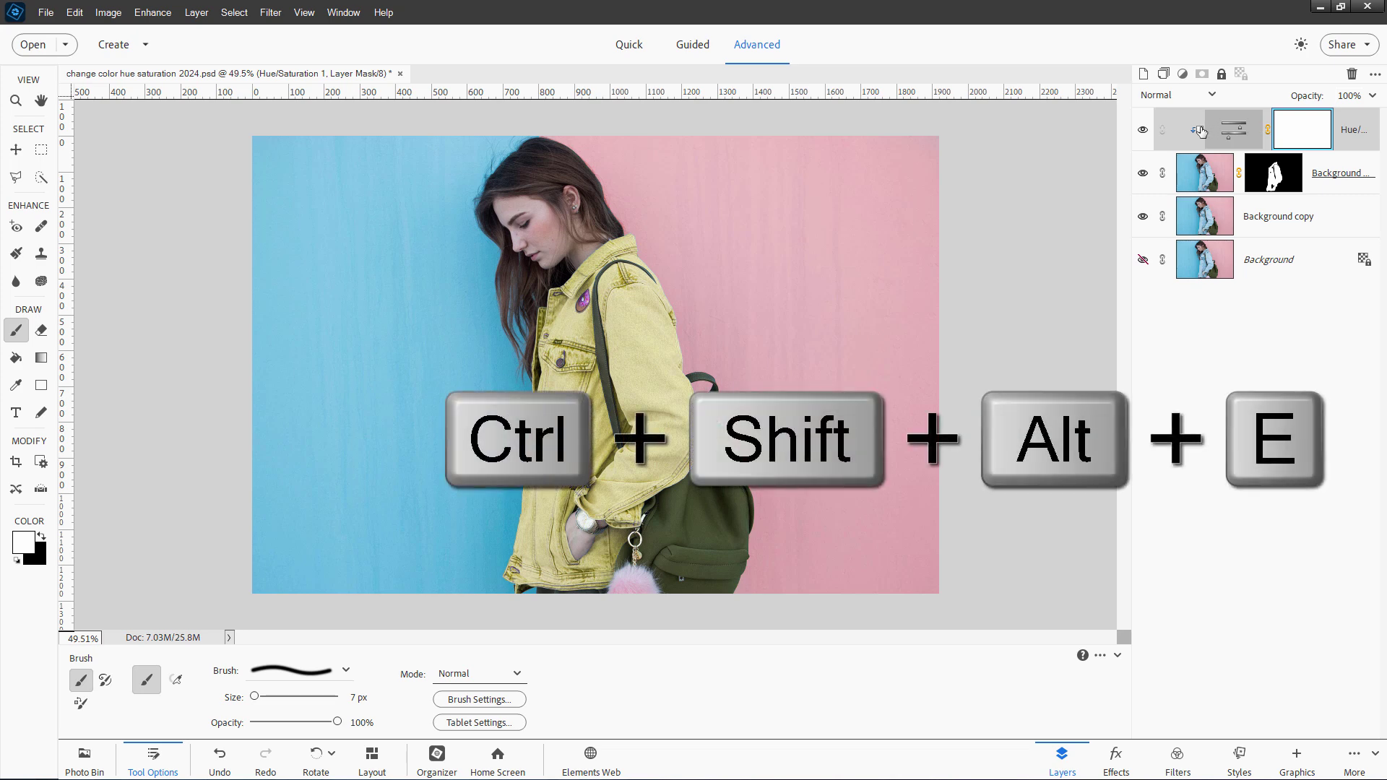
Stamp the yellow version as Layer 1 and hide it. Recolor the jacket purple at Hue +45, and stamp it as Layer 2.
key("ctrl+shift+alt+e")
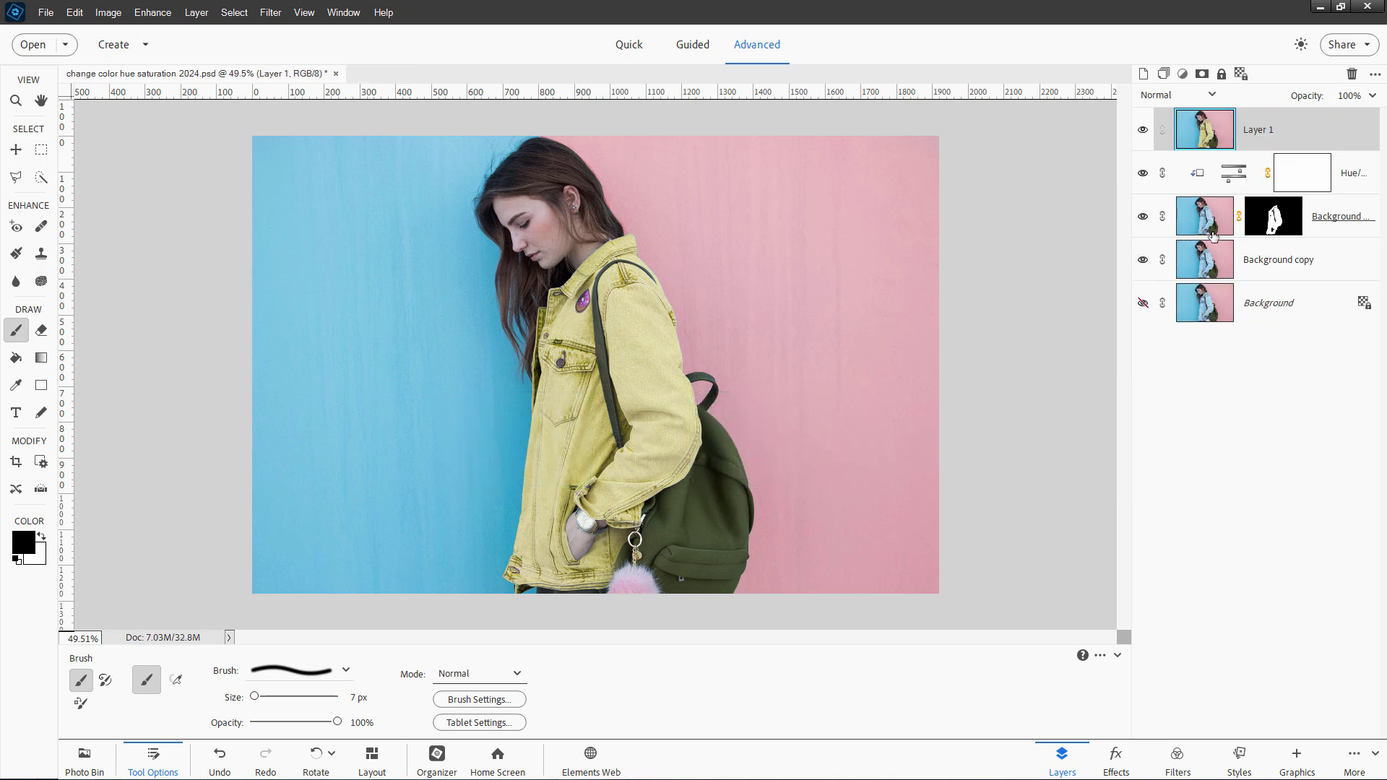
left_click(1143, 131)
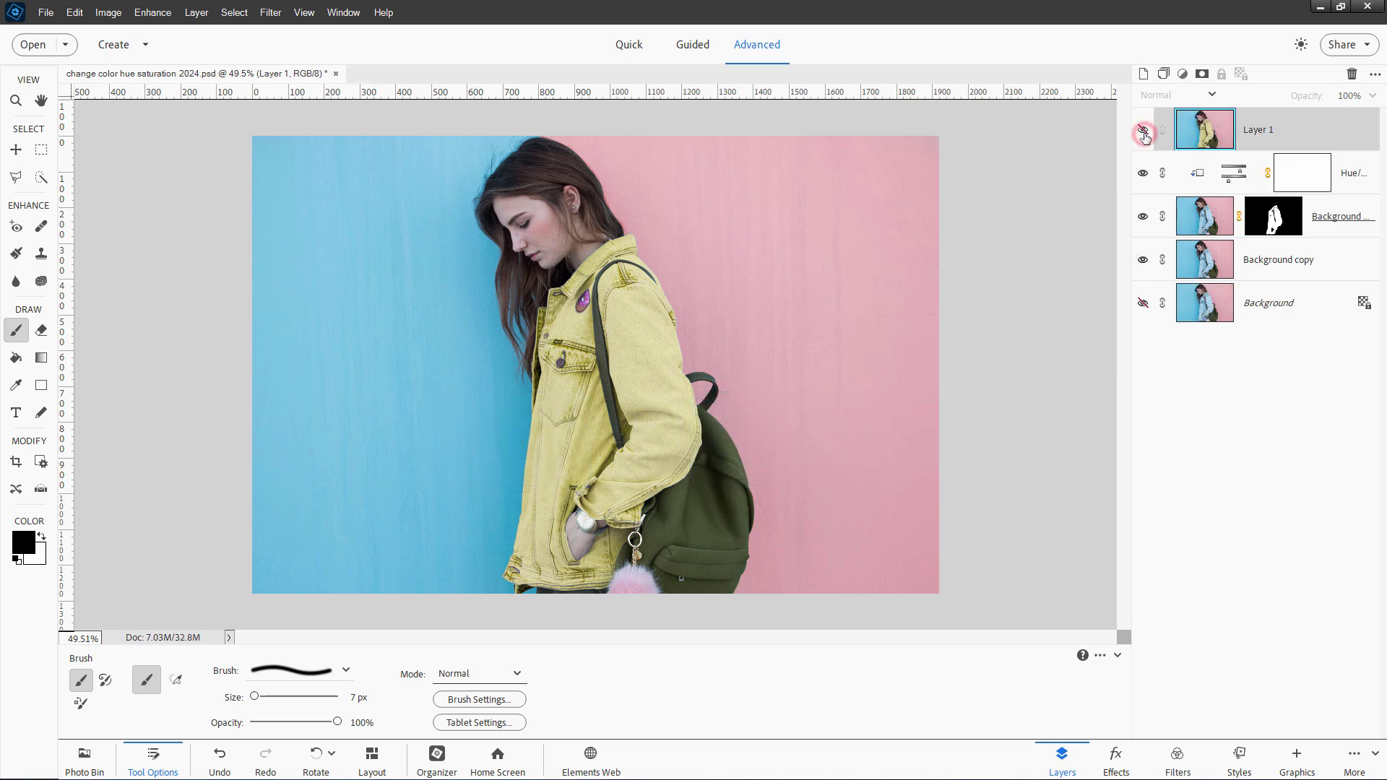
double_click(1232, 176)
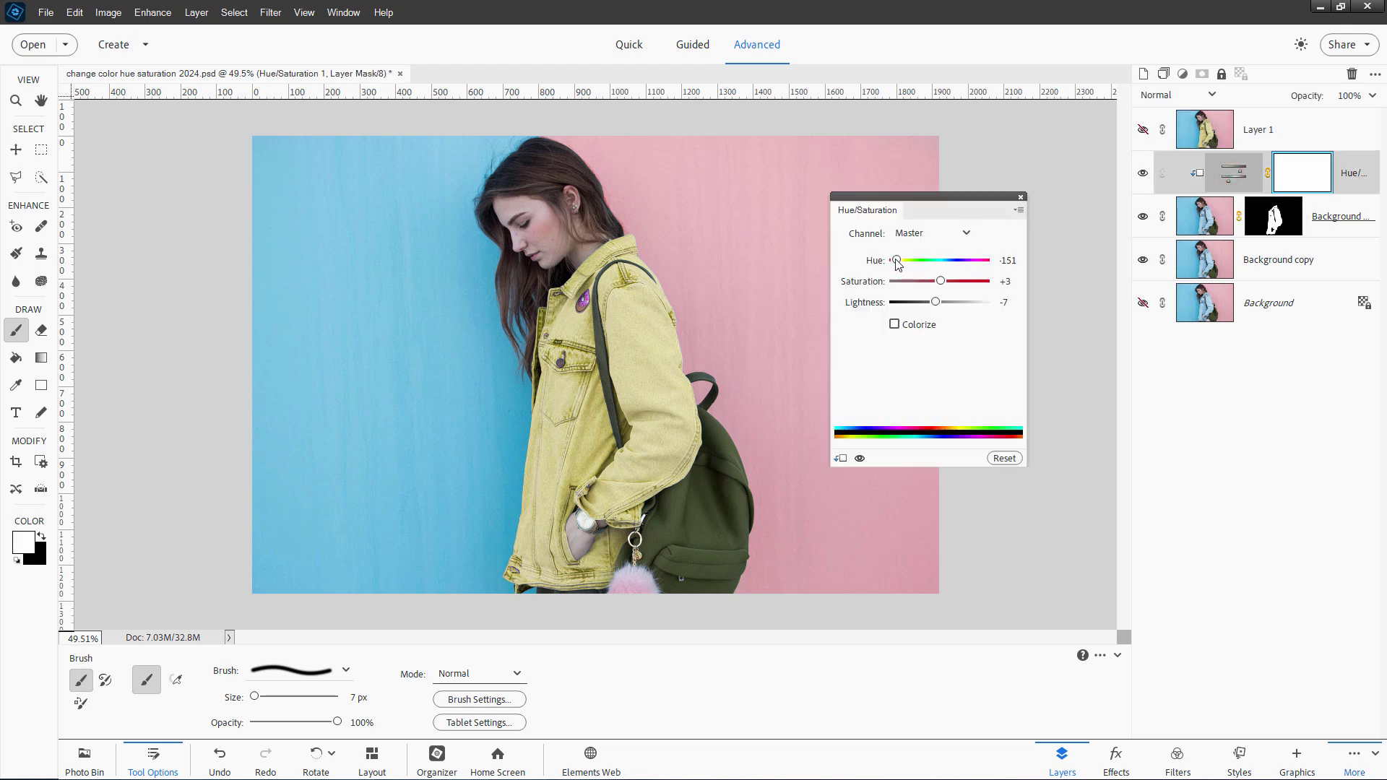
left_click_drag(897, 260, 932, 302)
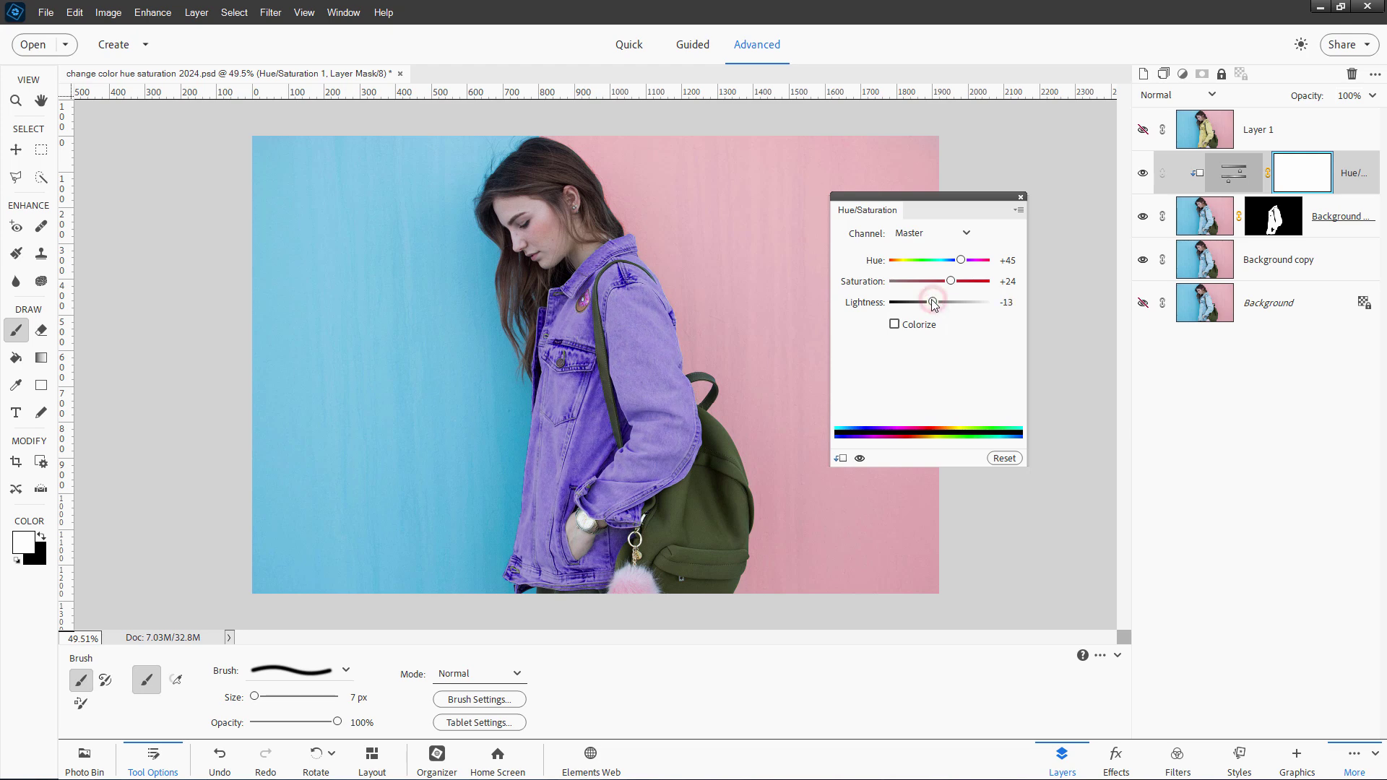
left_click(1021, 197)
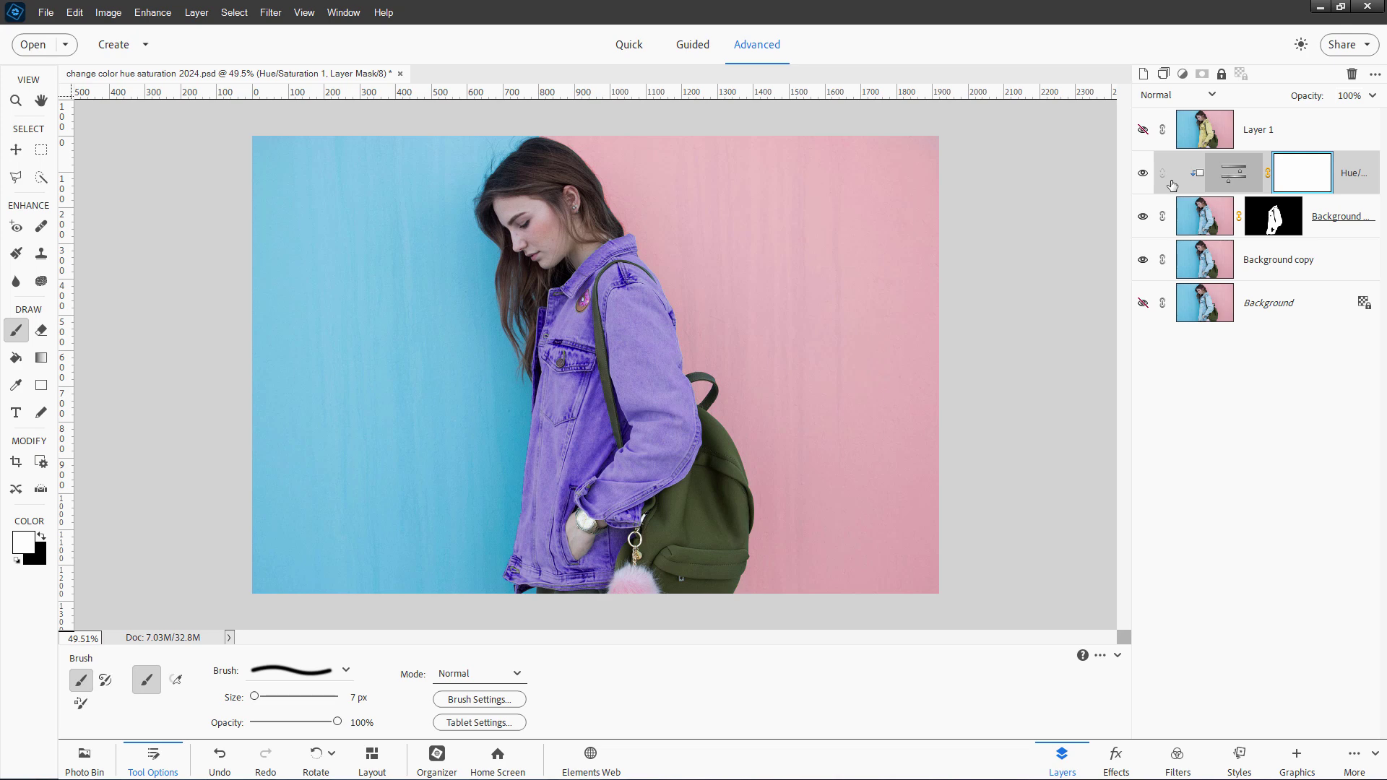
key("ctrl+alt+shift+e")
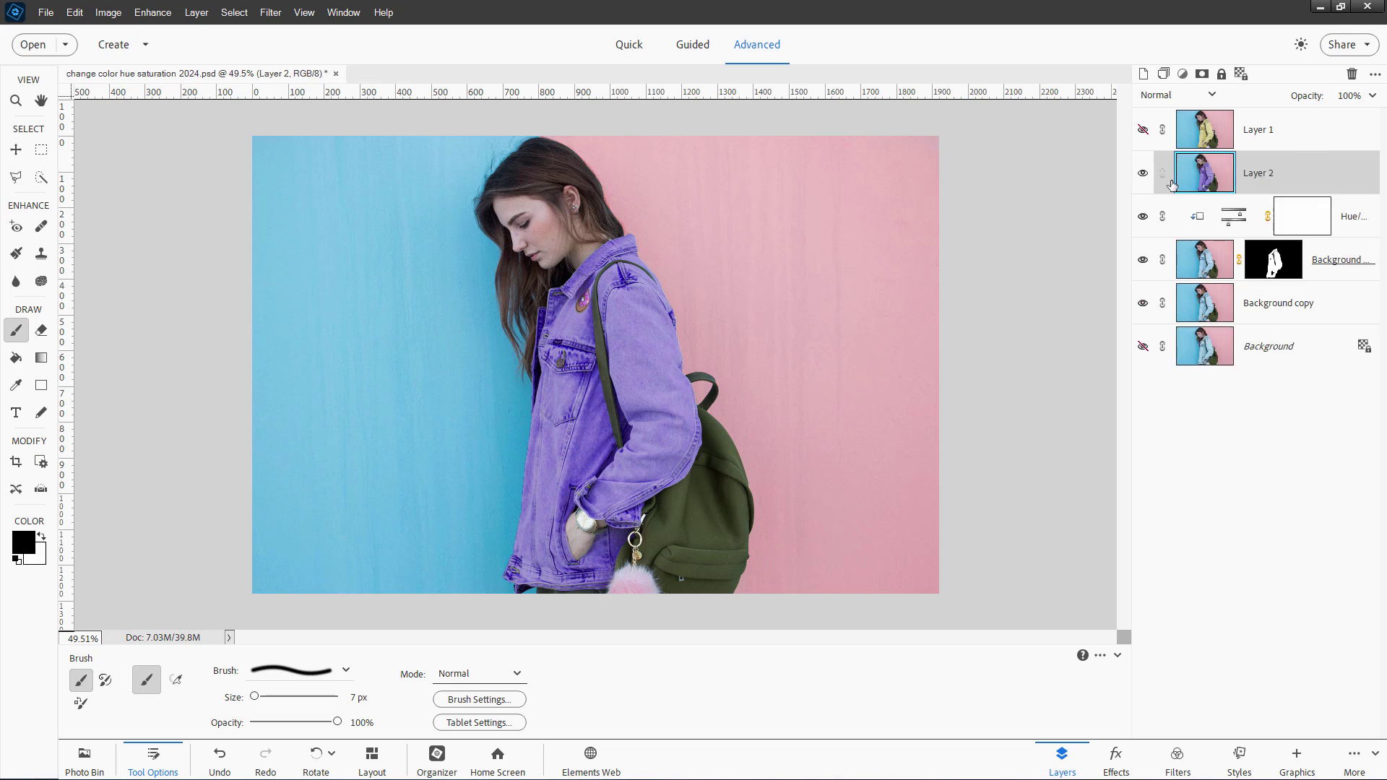
Hide Layer 2 and make the jacket charcoal black with Saturation -100 and Lightness -73.
left_click(1142, 173)
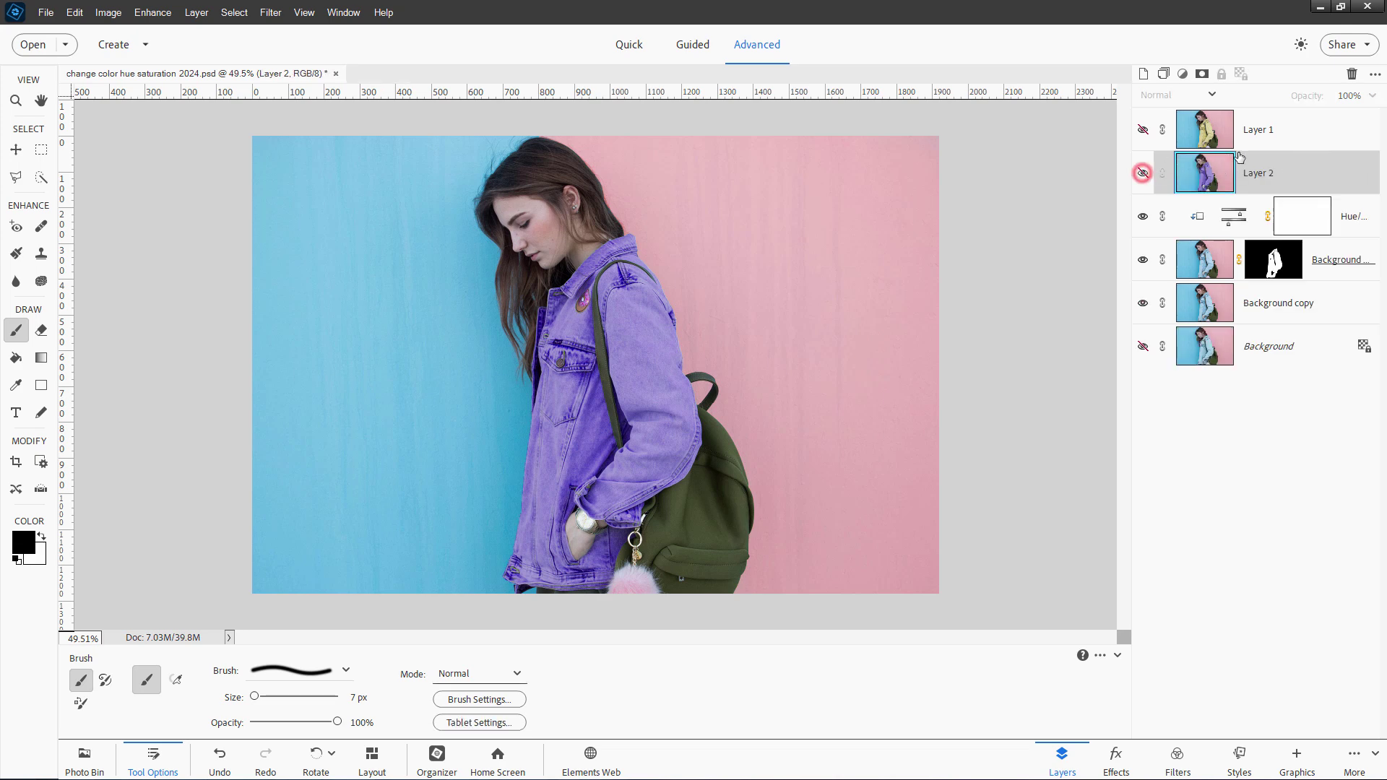
left_click(1227, 218)
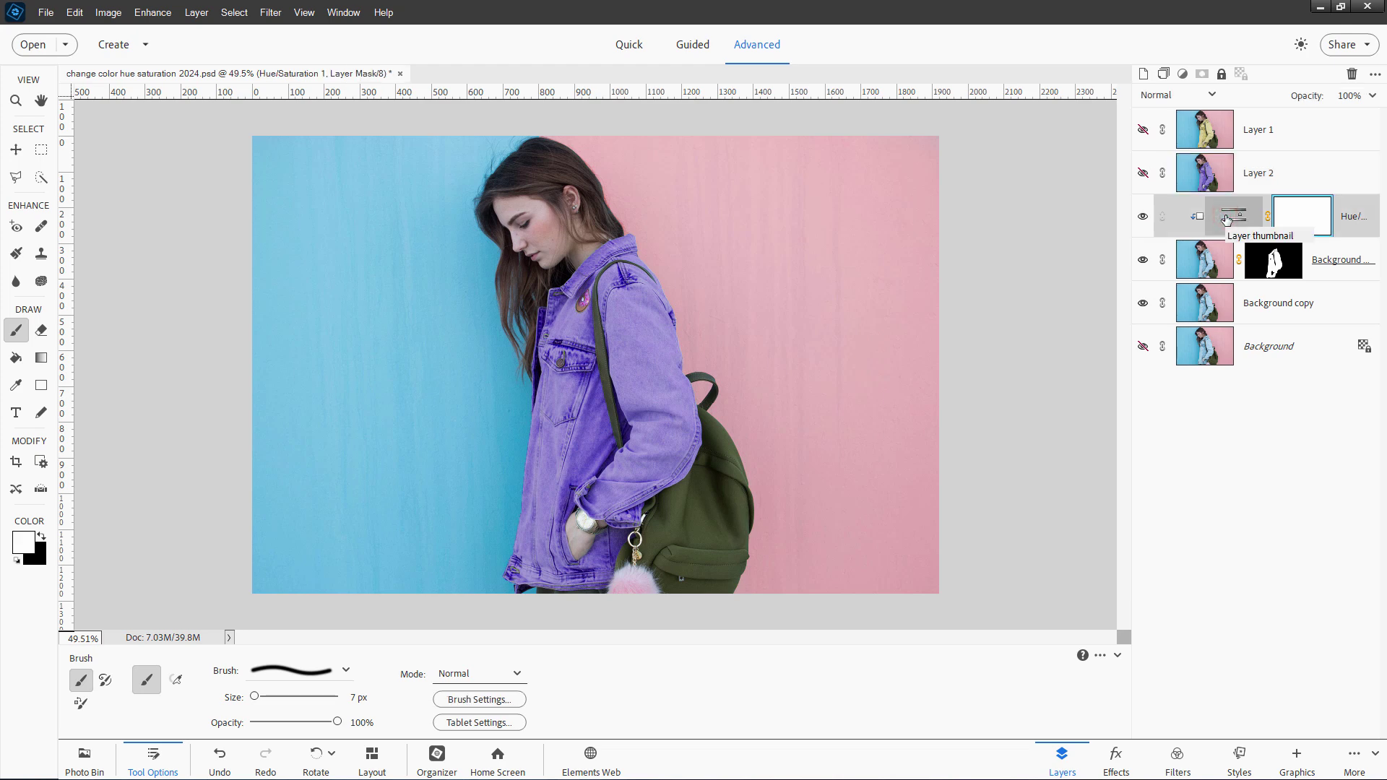
double_click(1226, 218)
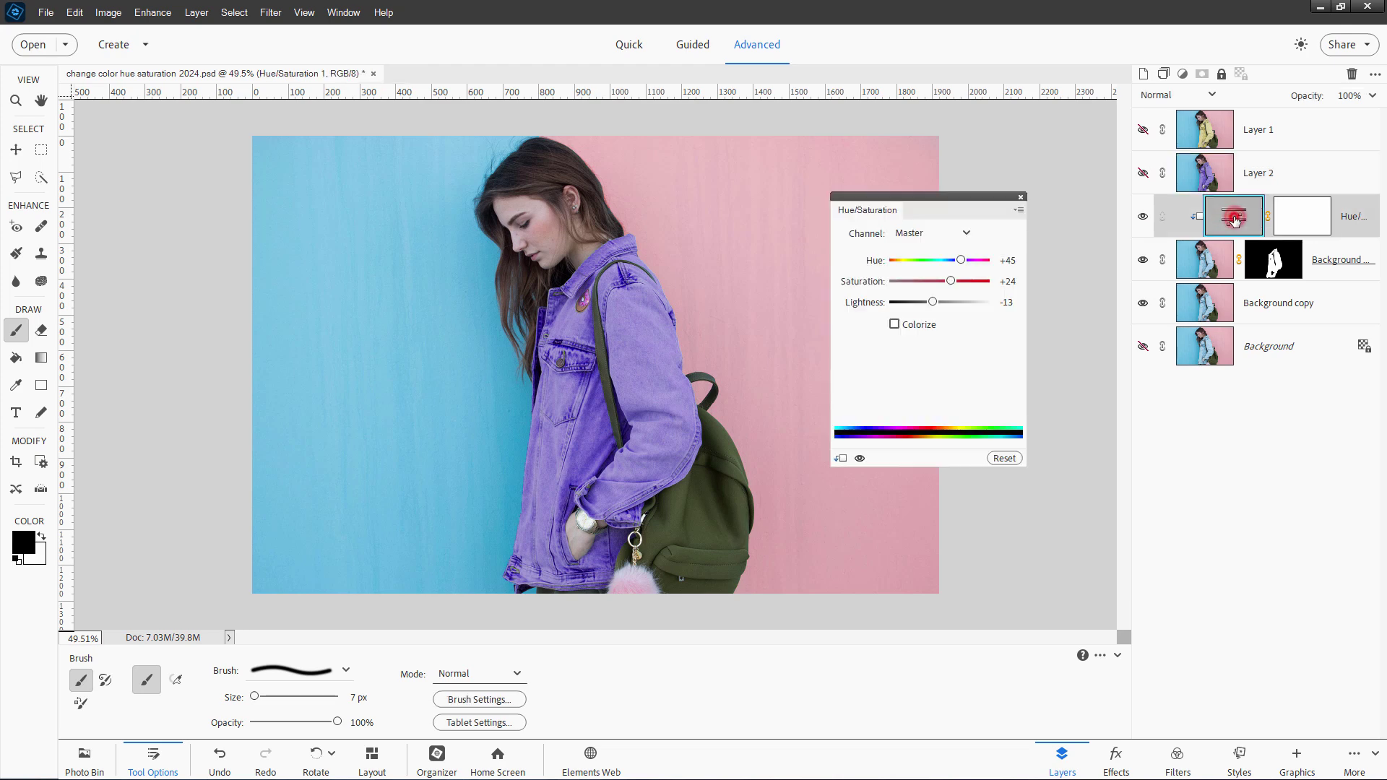
left_click_drag(951, 281, 890, 281)
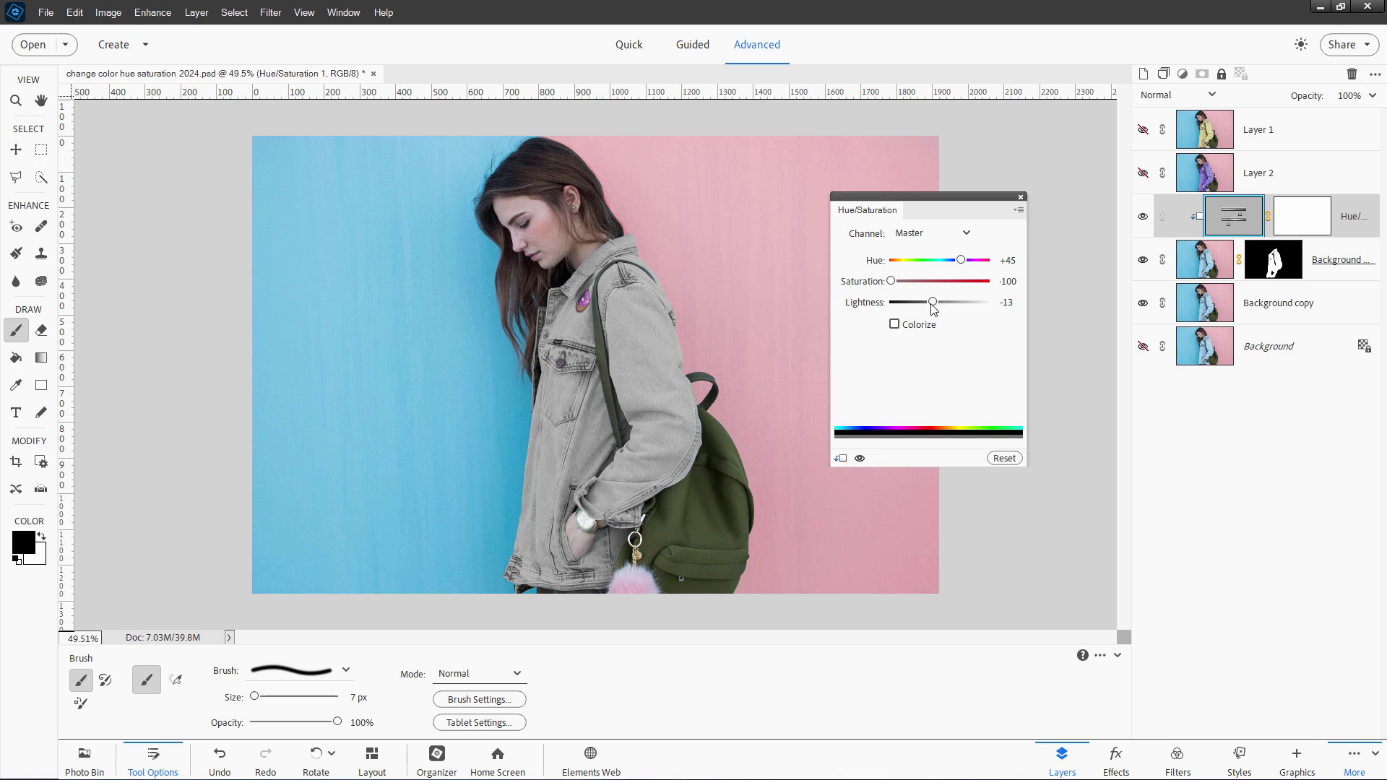
left_click_drag(935, 307, 905, 304)
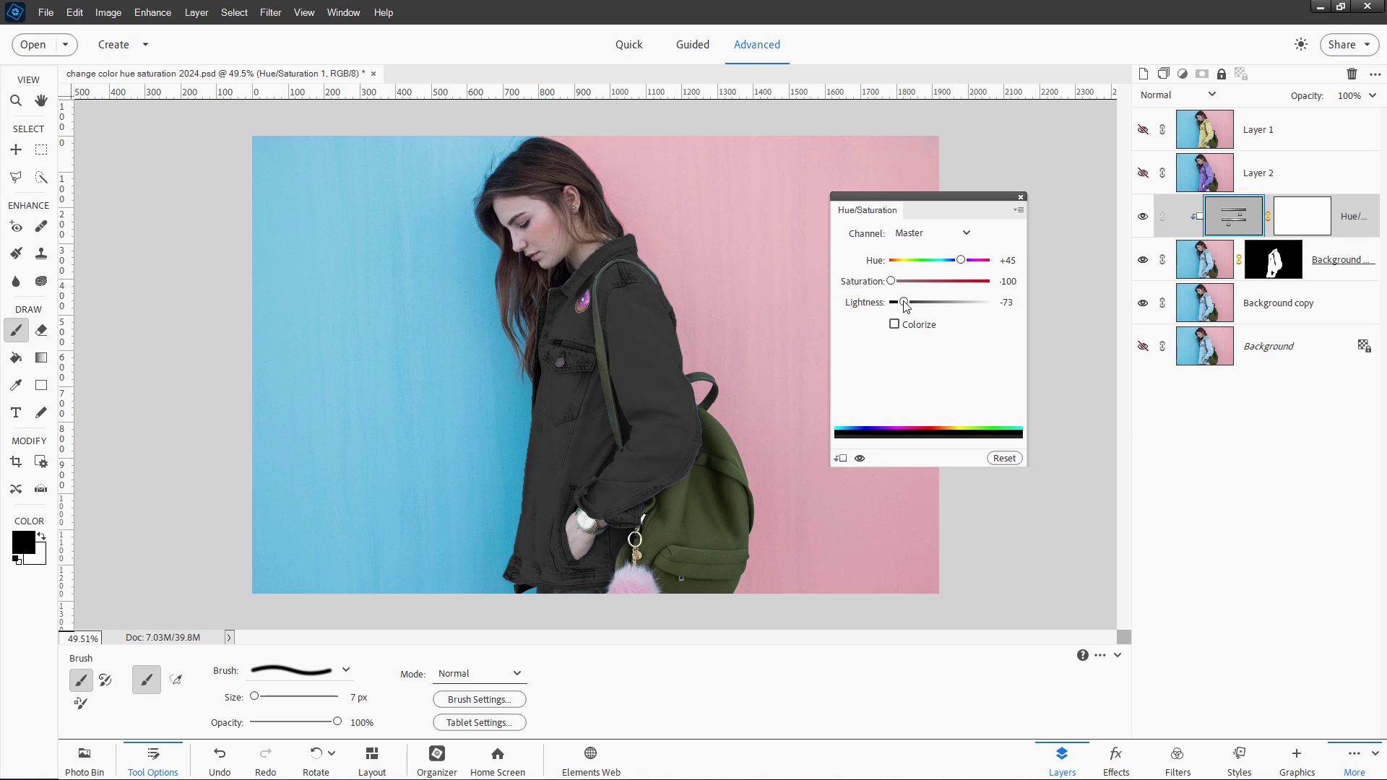
left_click(1021, 197)
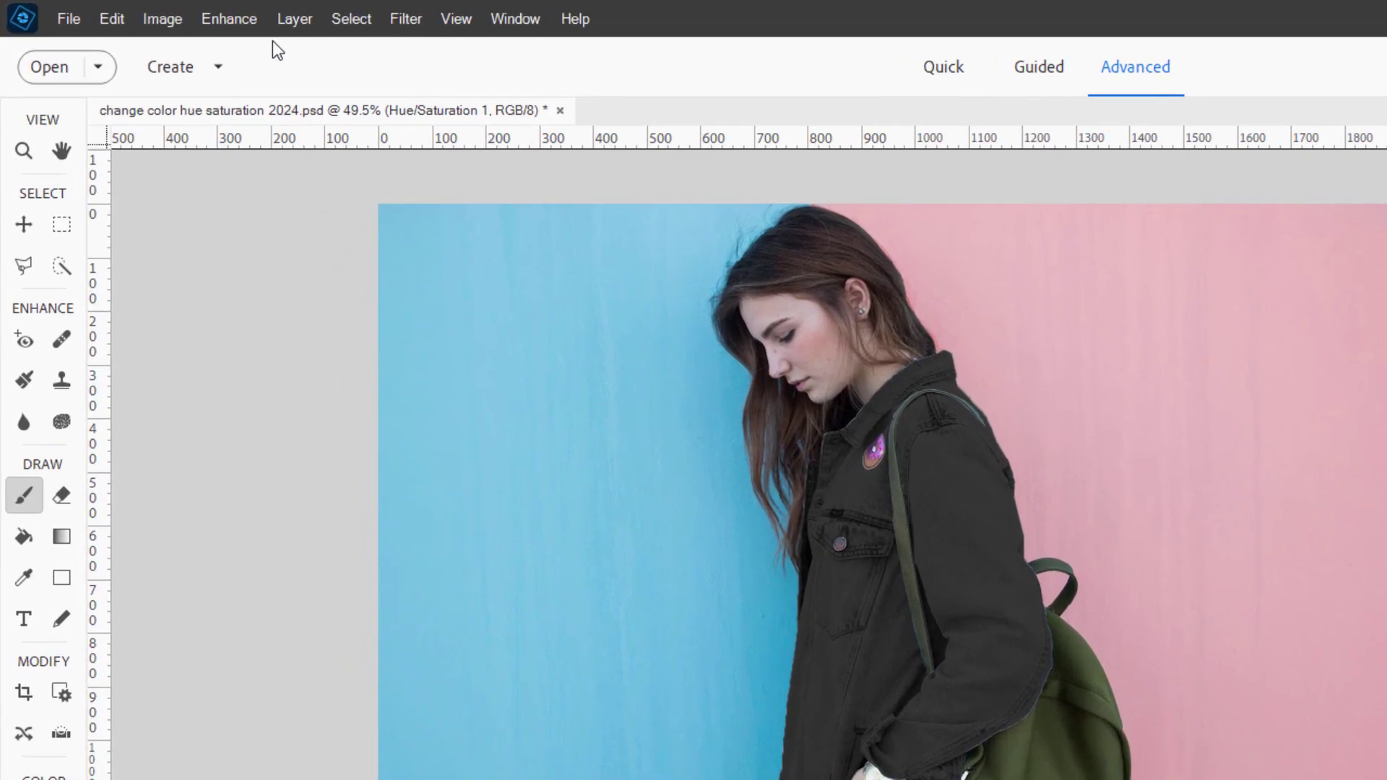
Add a Levels 1 adjustment layer with input levels 15, 0.88 and 227.
left_click(285, 19)
left_click(379, 198)
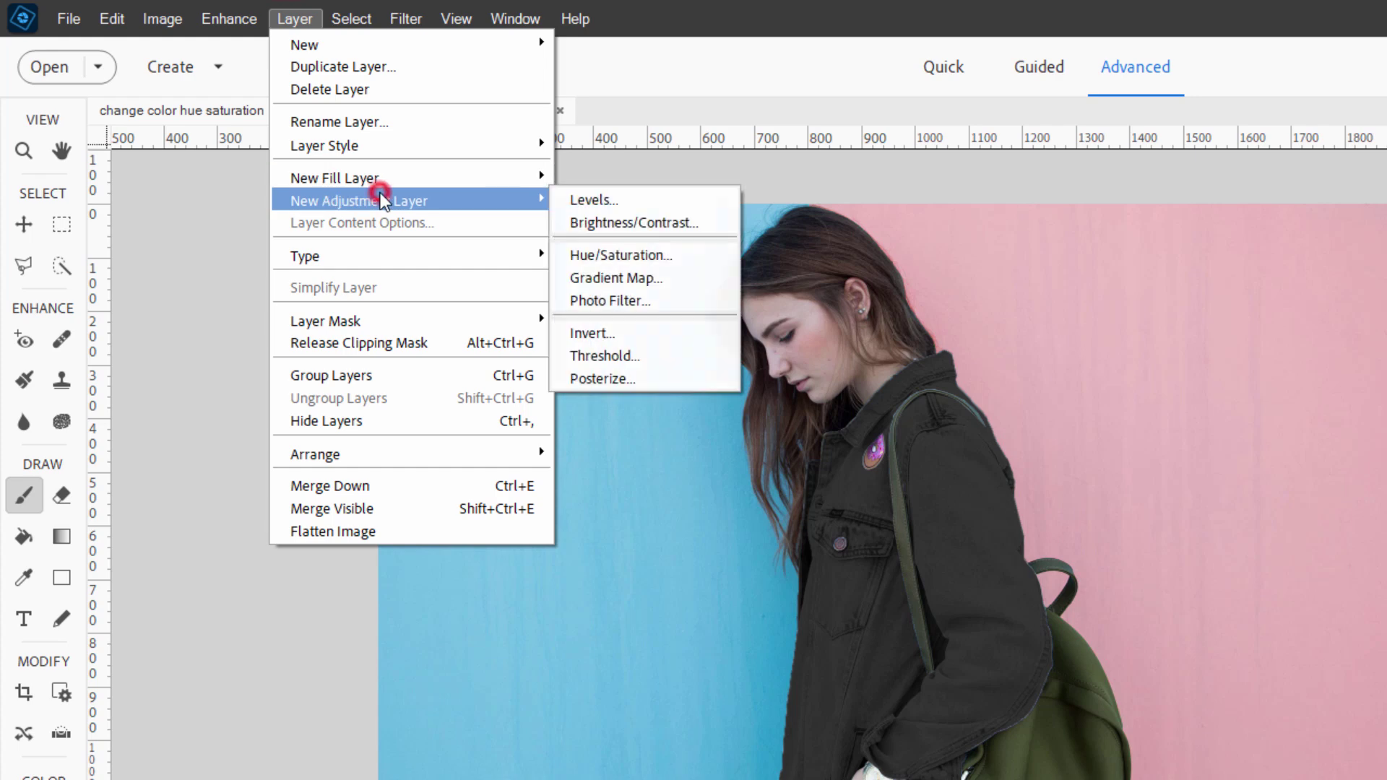
left_click(594, 200)
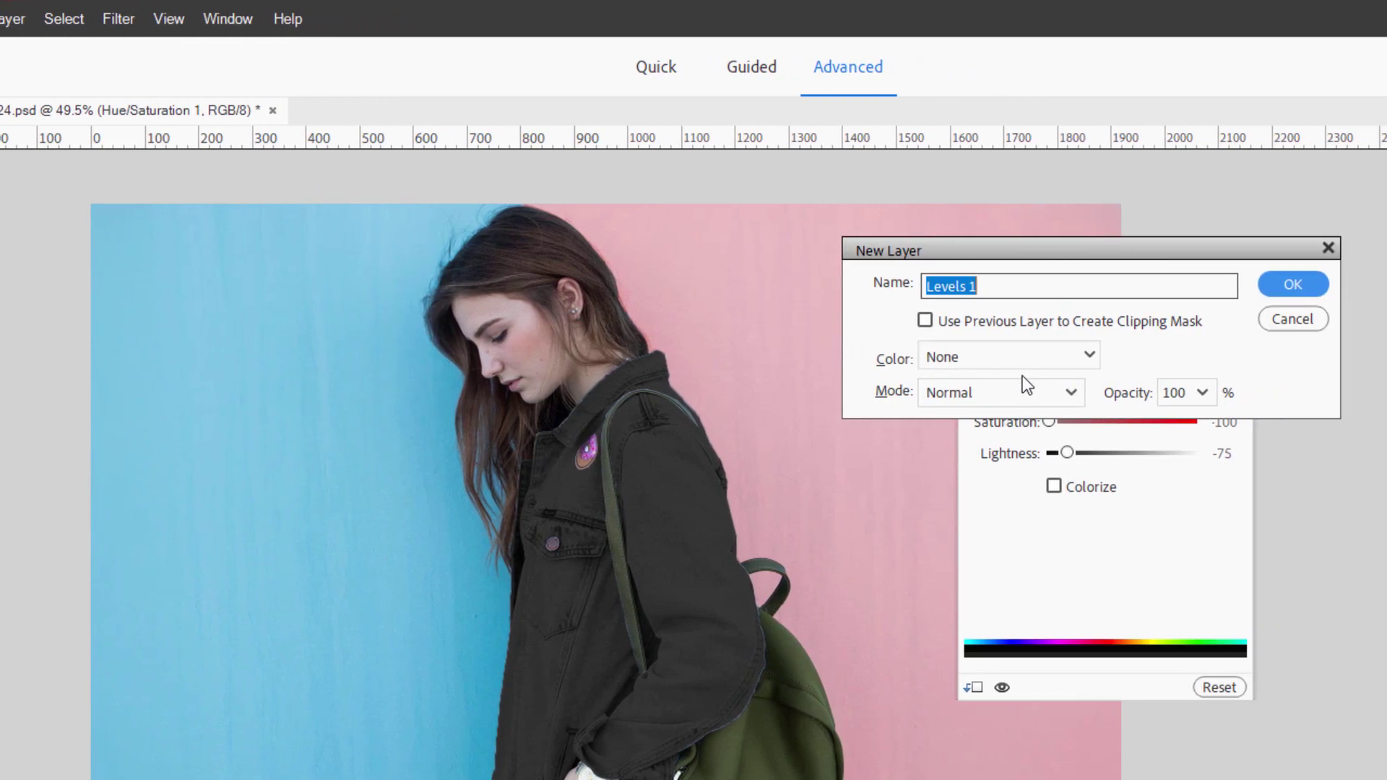
left_click(1276, 292)
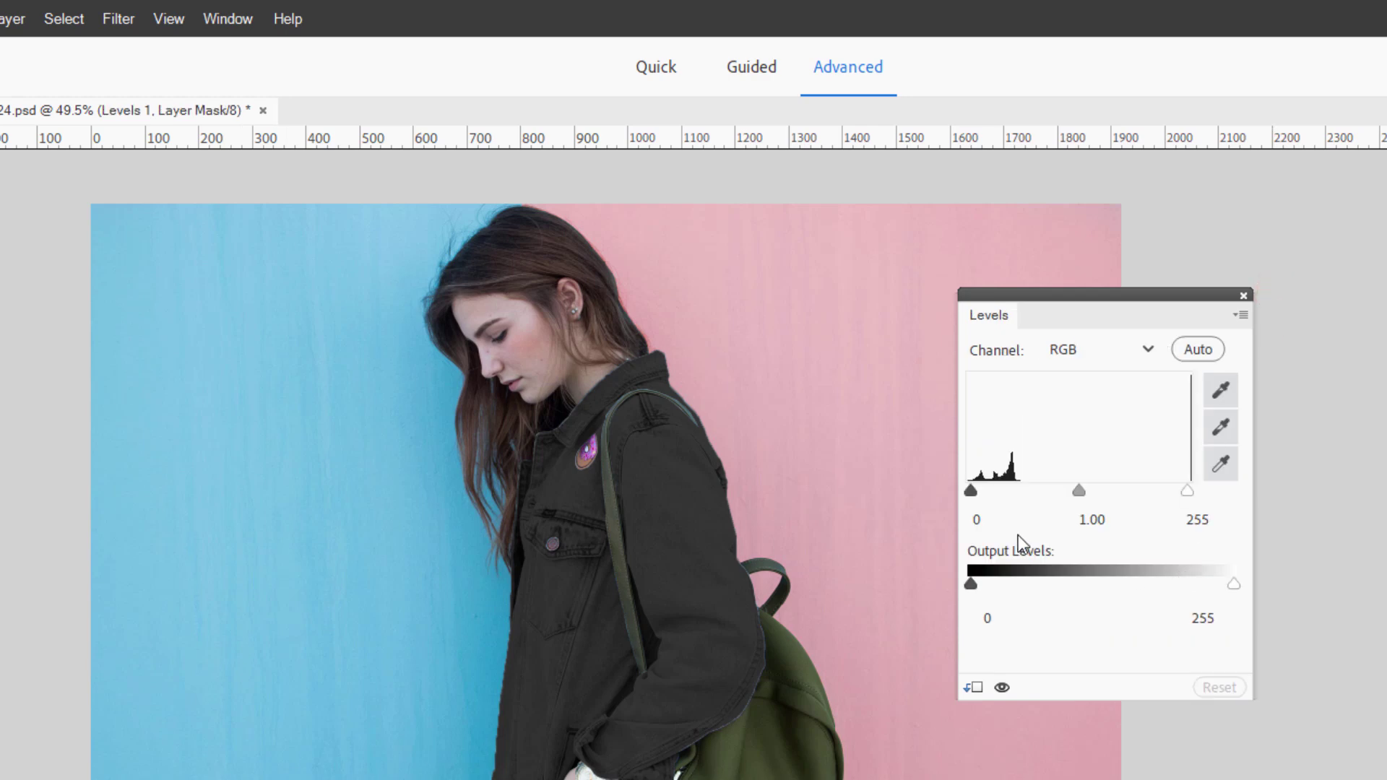
left_click_drag(971, 490, 984, 489)
left_click_drag(1187, 491, 1163, 492)
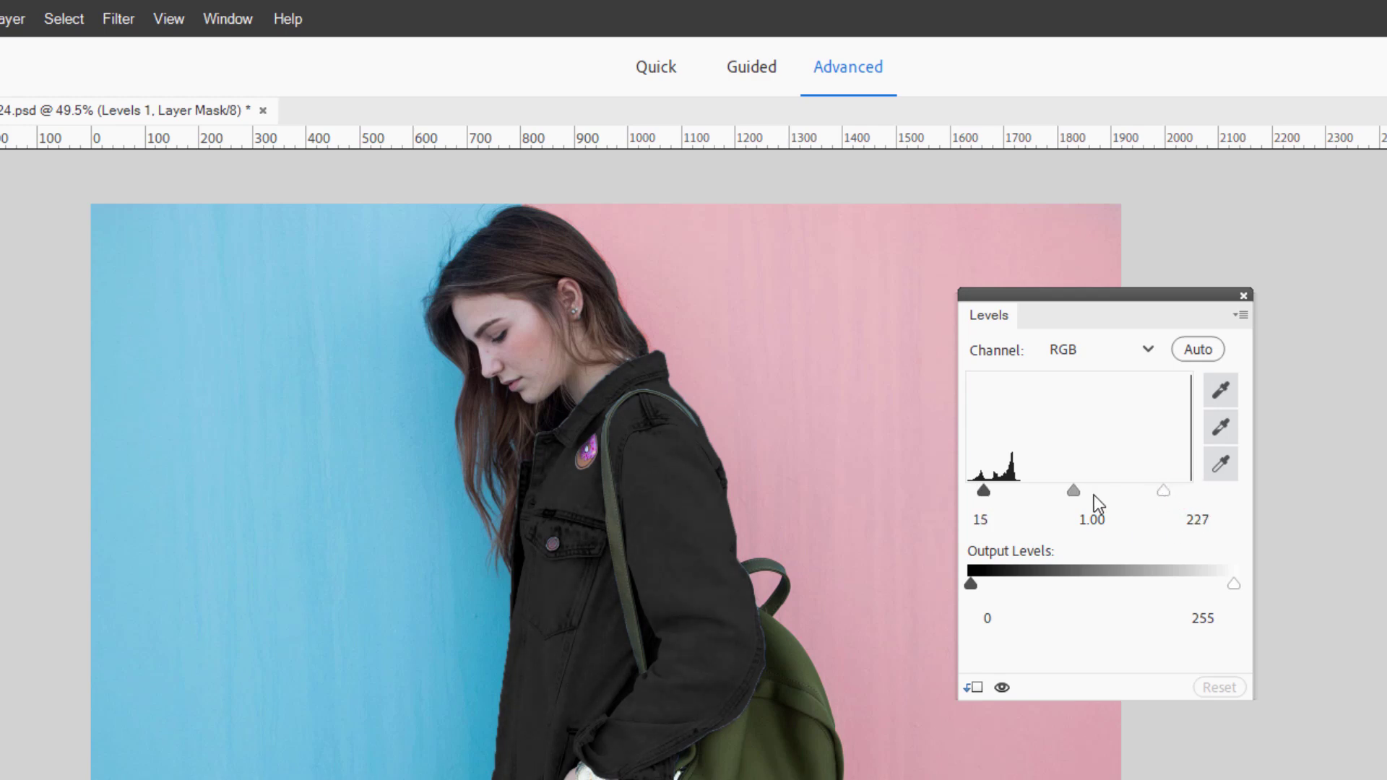
left_click_drag(1075, 491, 1079, 493)
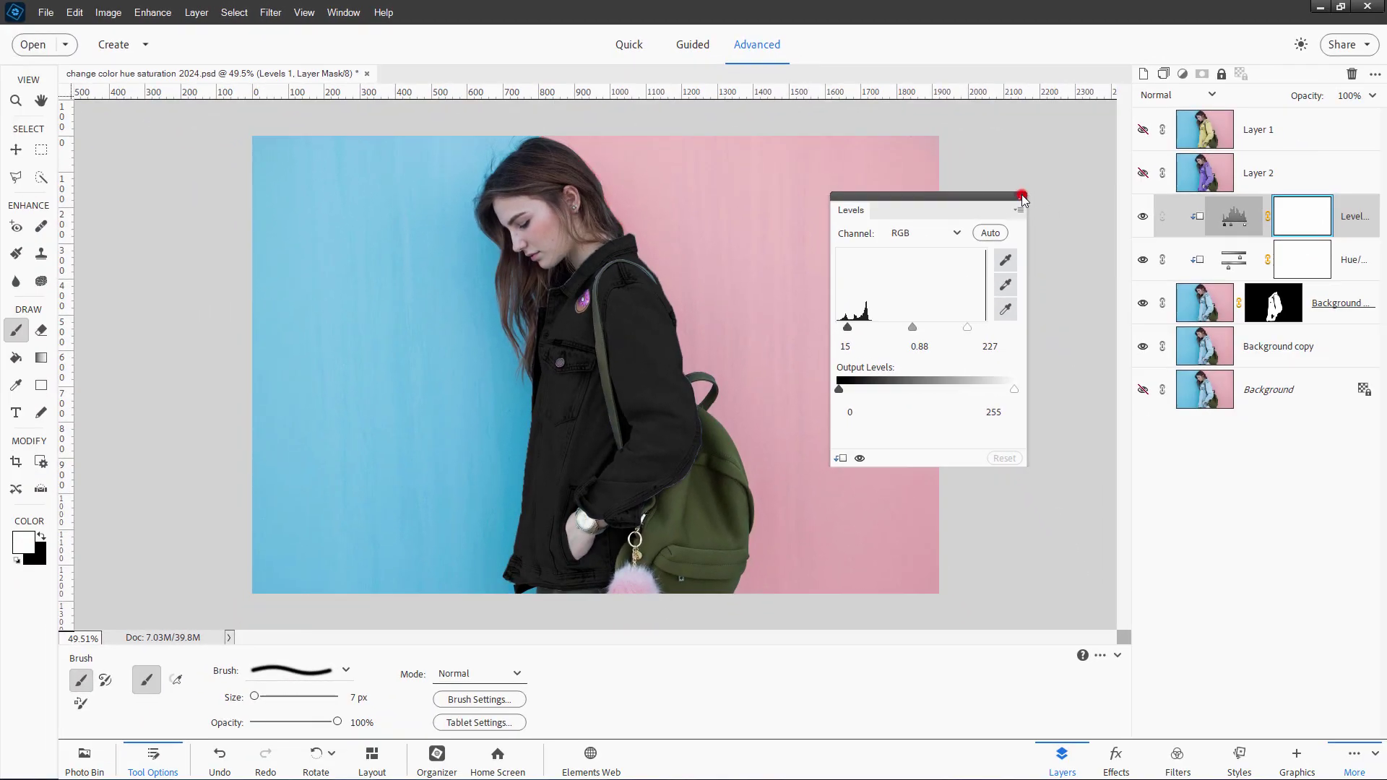
left_click(1022, 196)
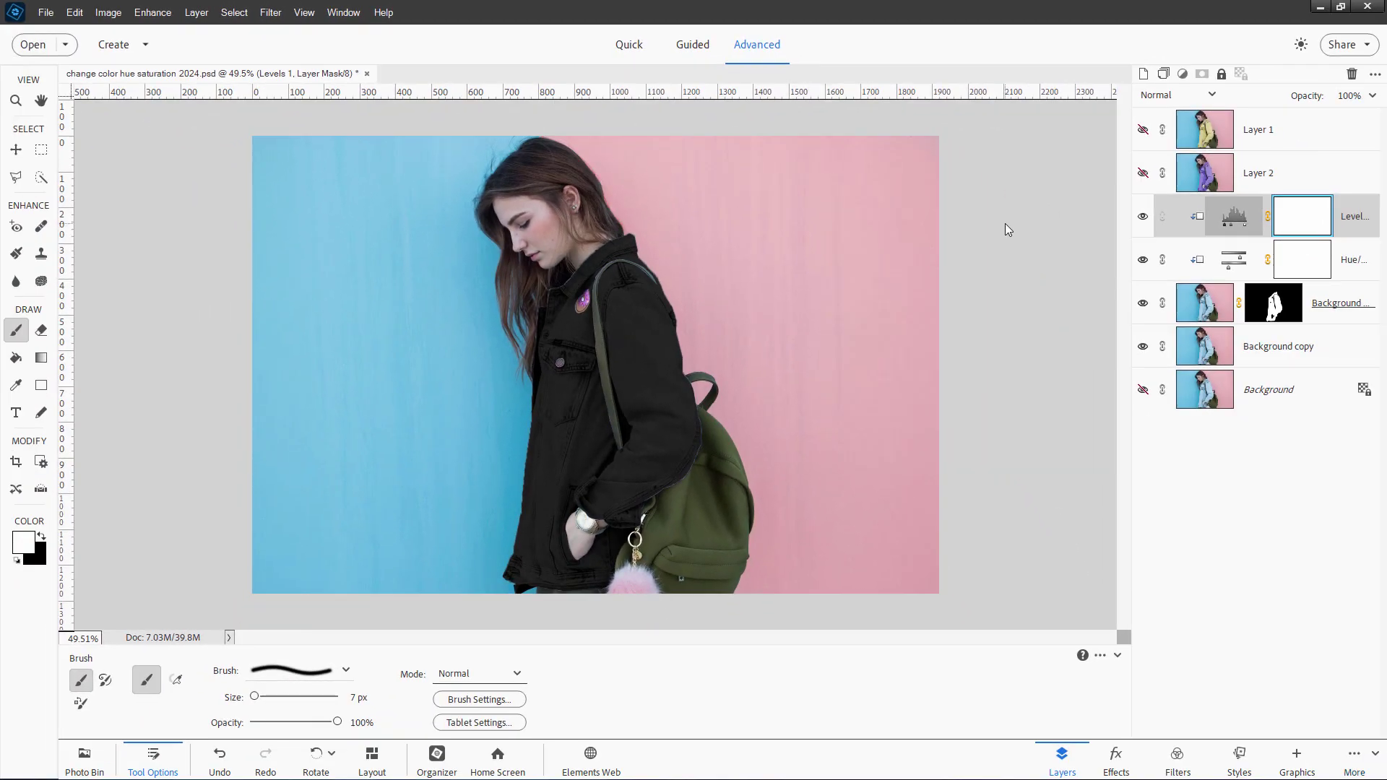
Raise Hue/Saturation Lightness from -75 to +28 for a white jacket, then show Layer 2 again.
double_click(1236, 259)
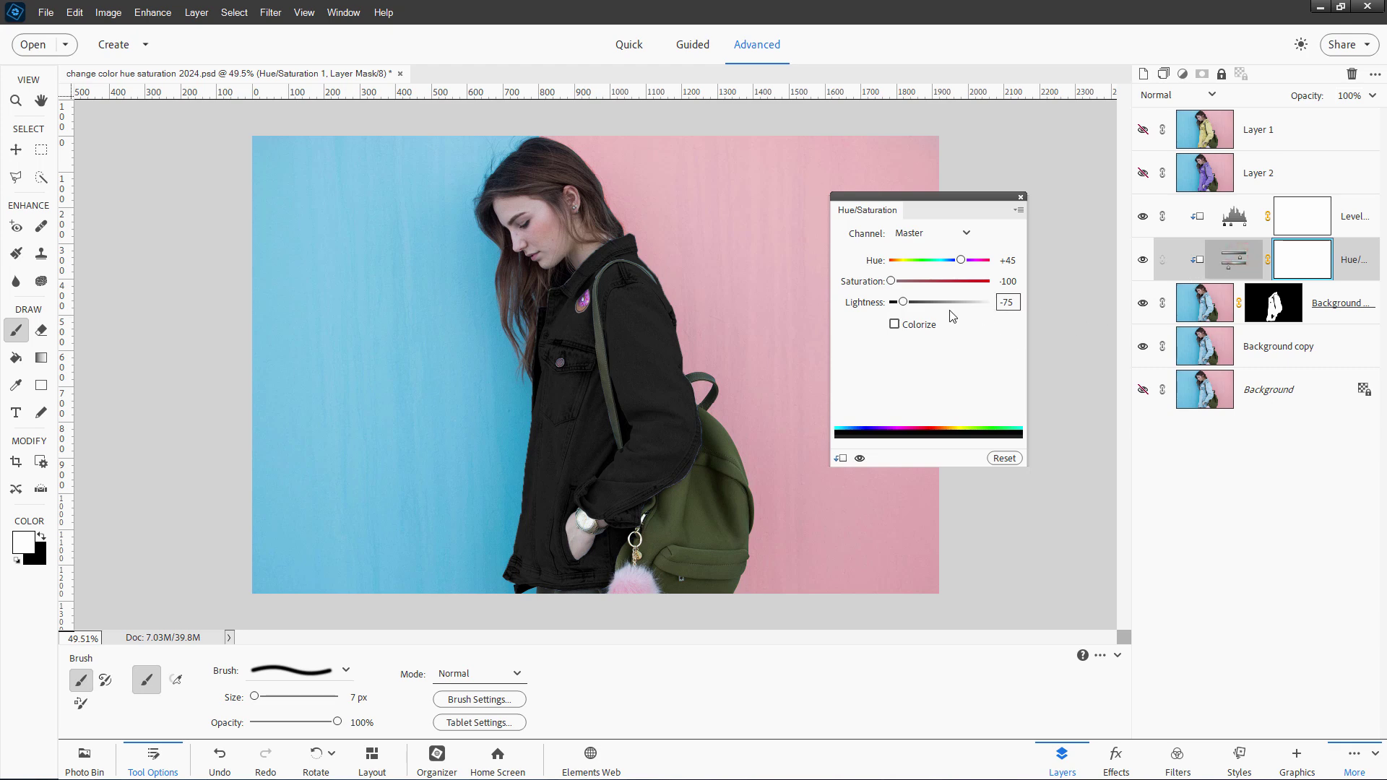
left_click_drag(903, 302, 954, 305)
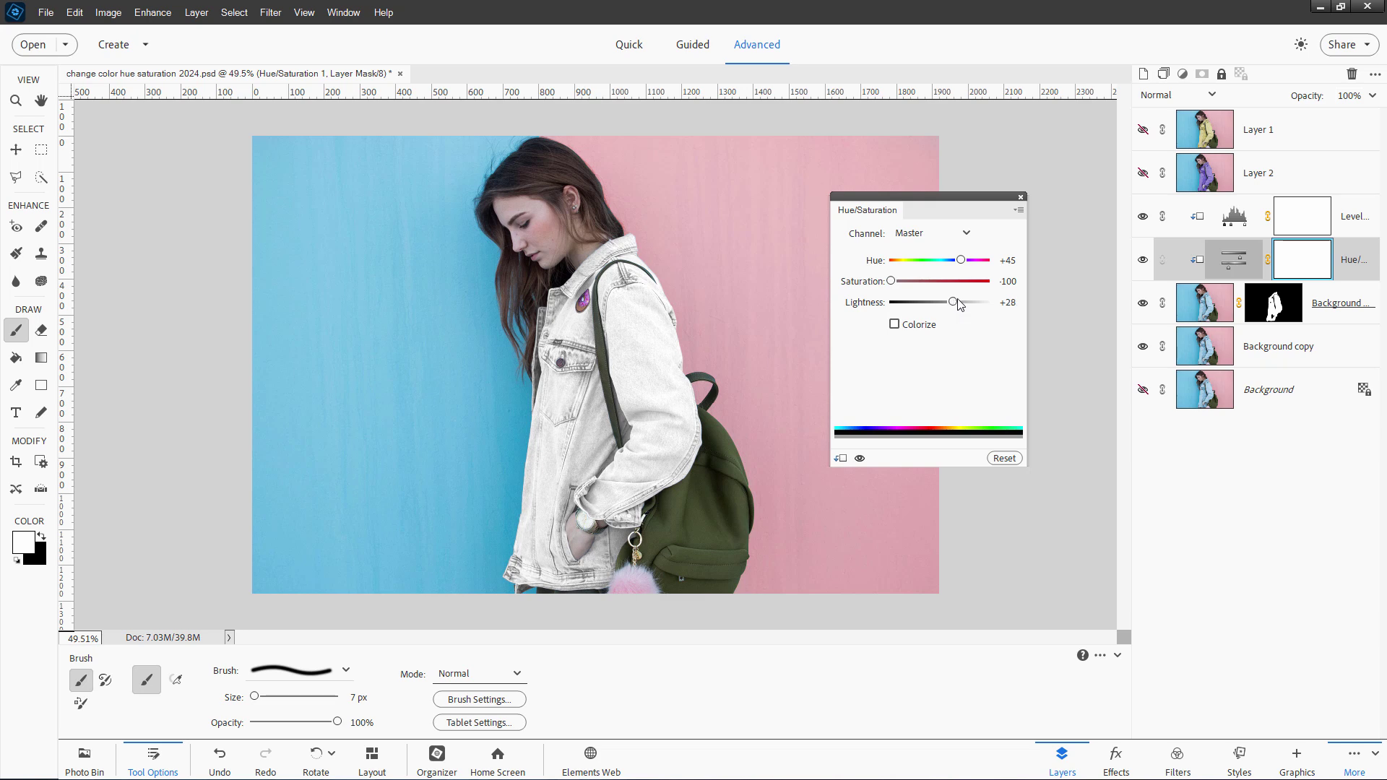
left_click(1021, 197)
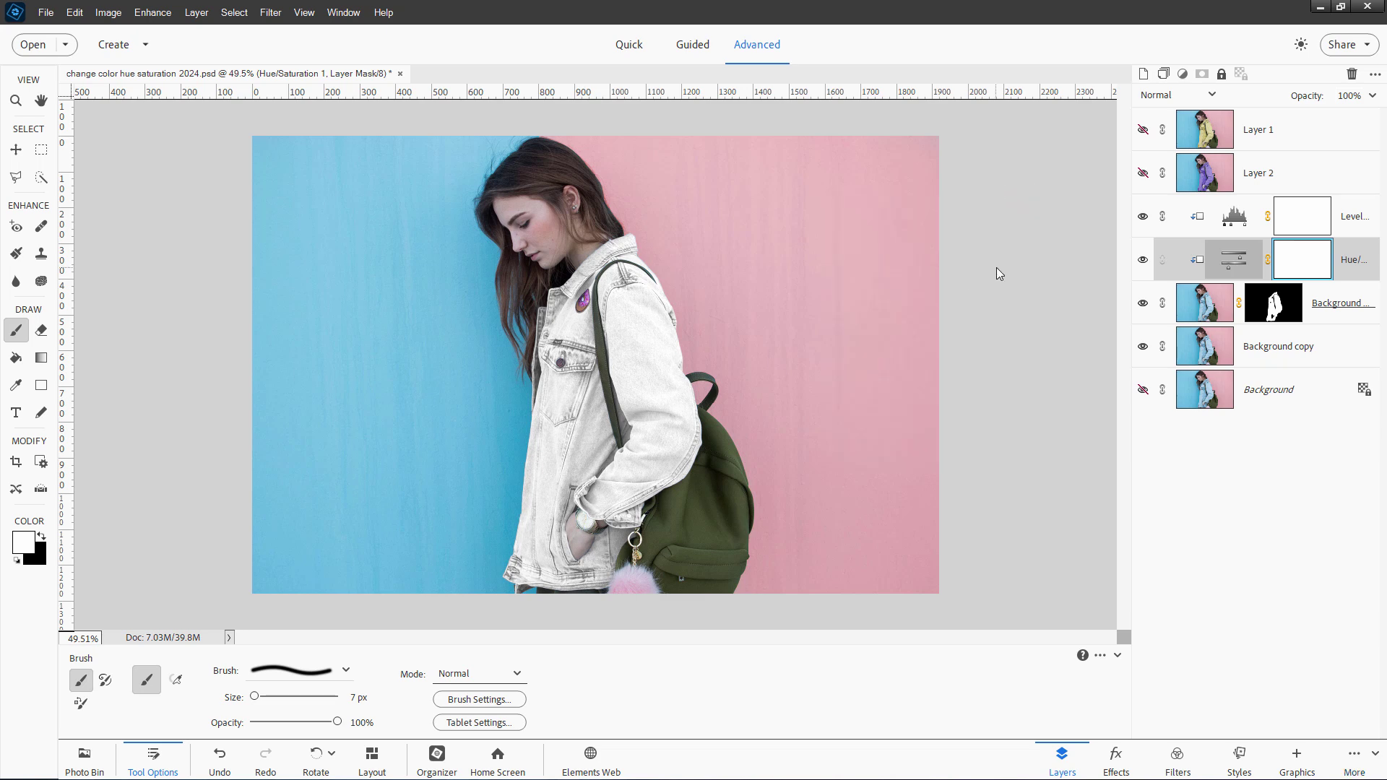
left_click(1143, 173)
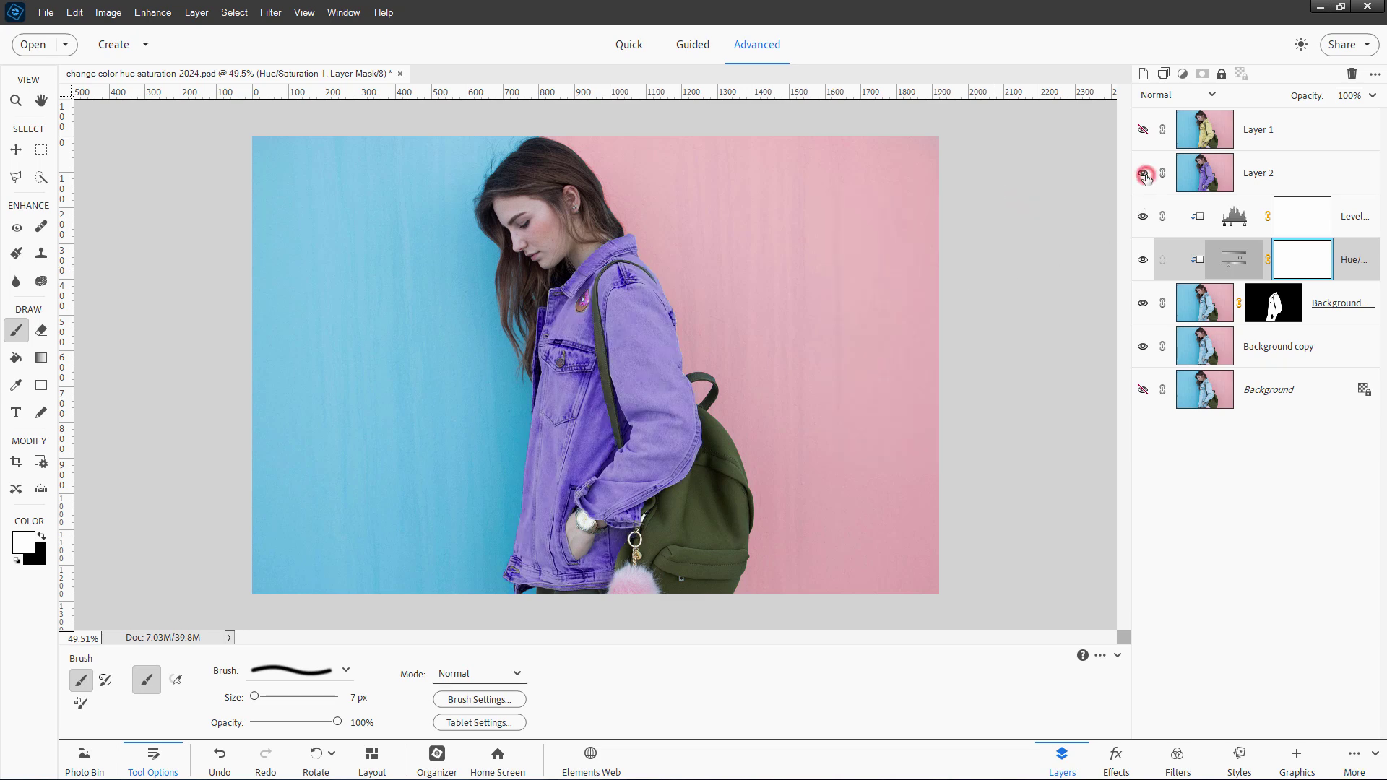
Make the purple-jacket Layer 2 visible while Layer 1 stays hidden.
double_click(1141, 130)
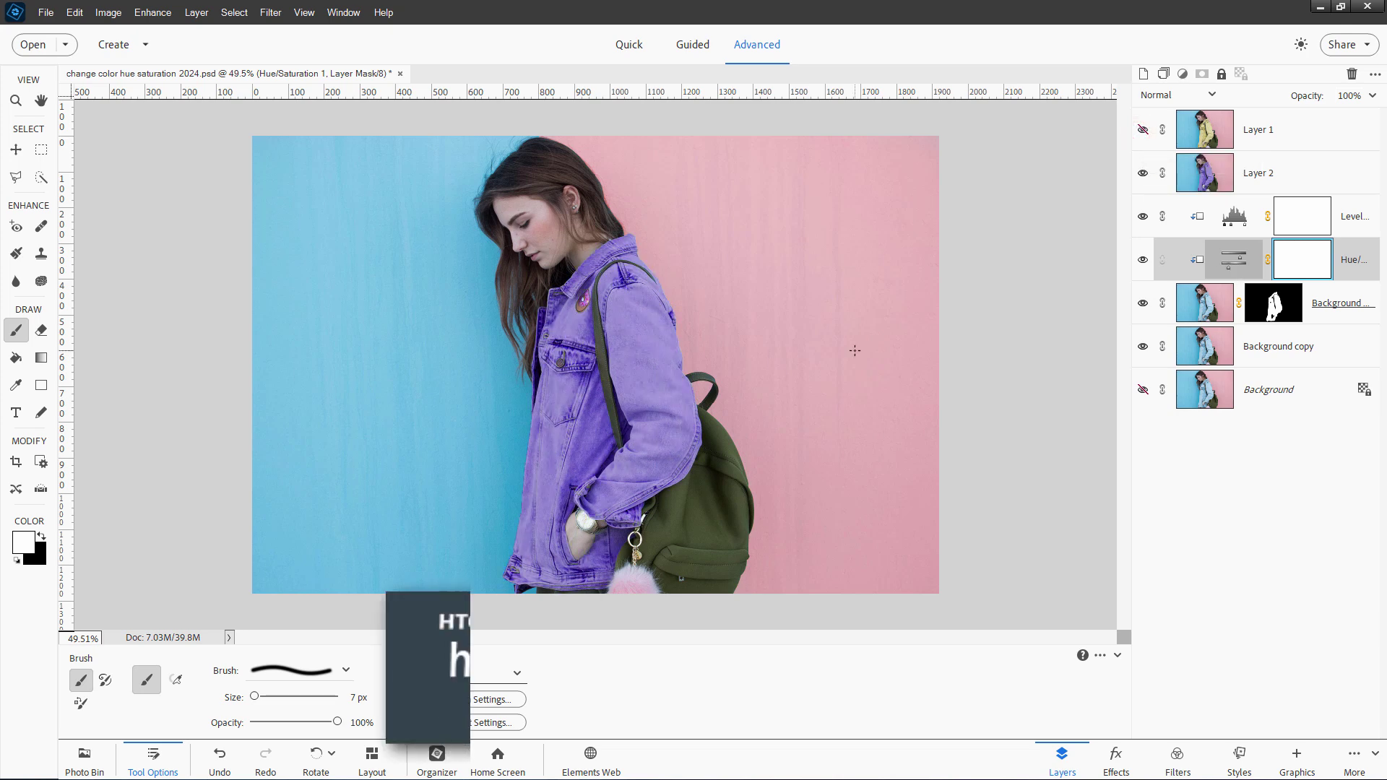